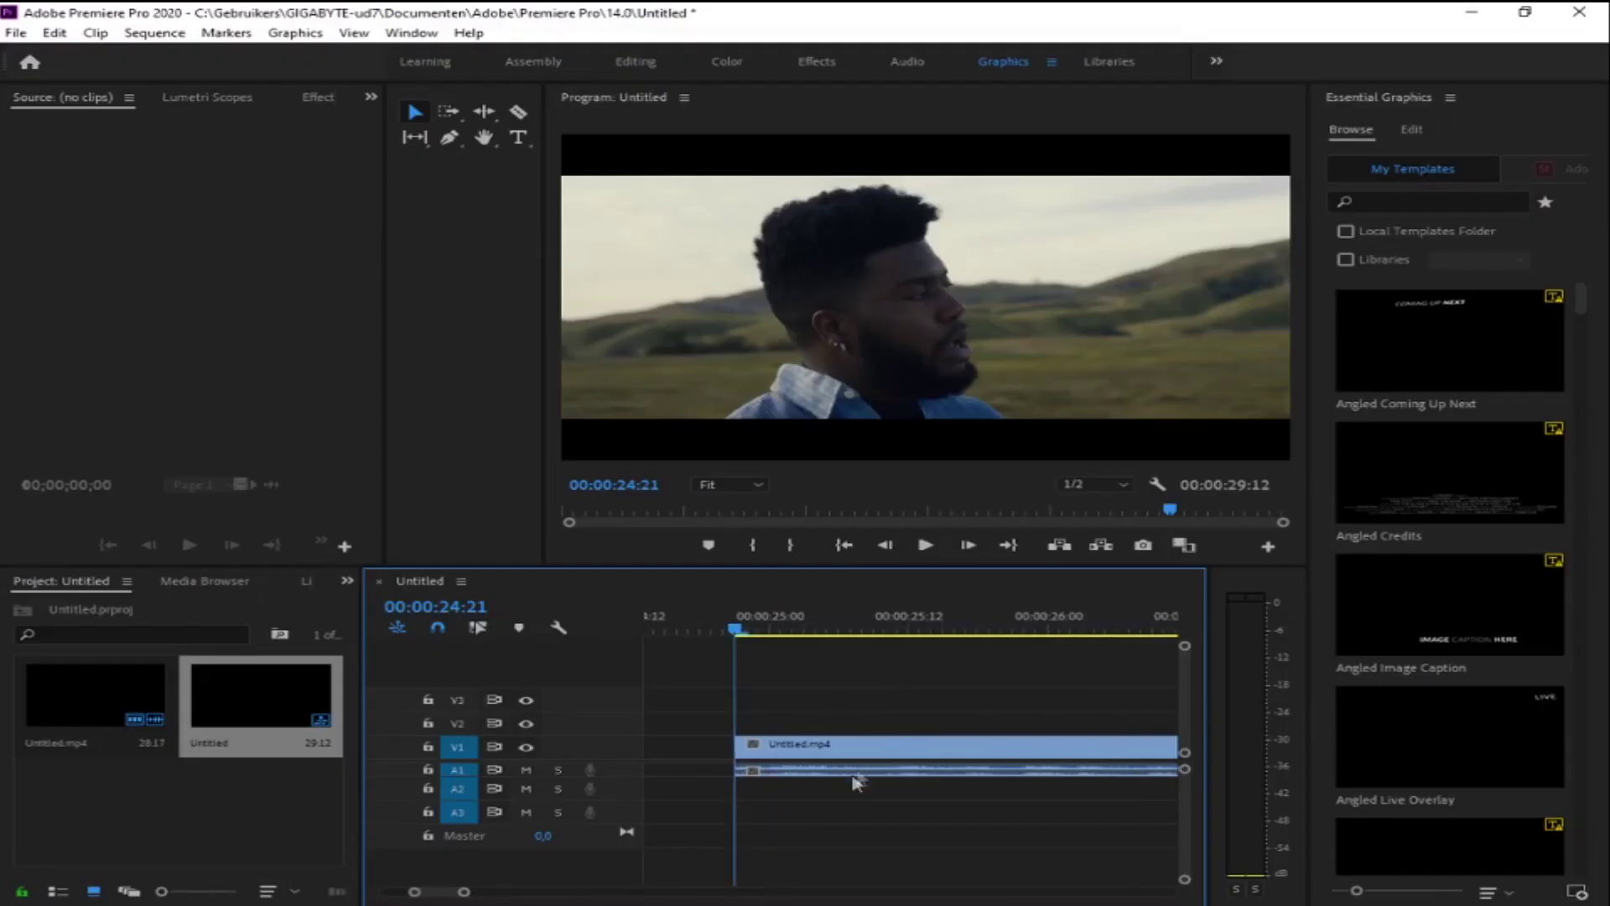
Rescale the Premiere Pro timeline to show more of the clip around frame 00:00:24:21.
scroll(717, 830, "down", 2)
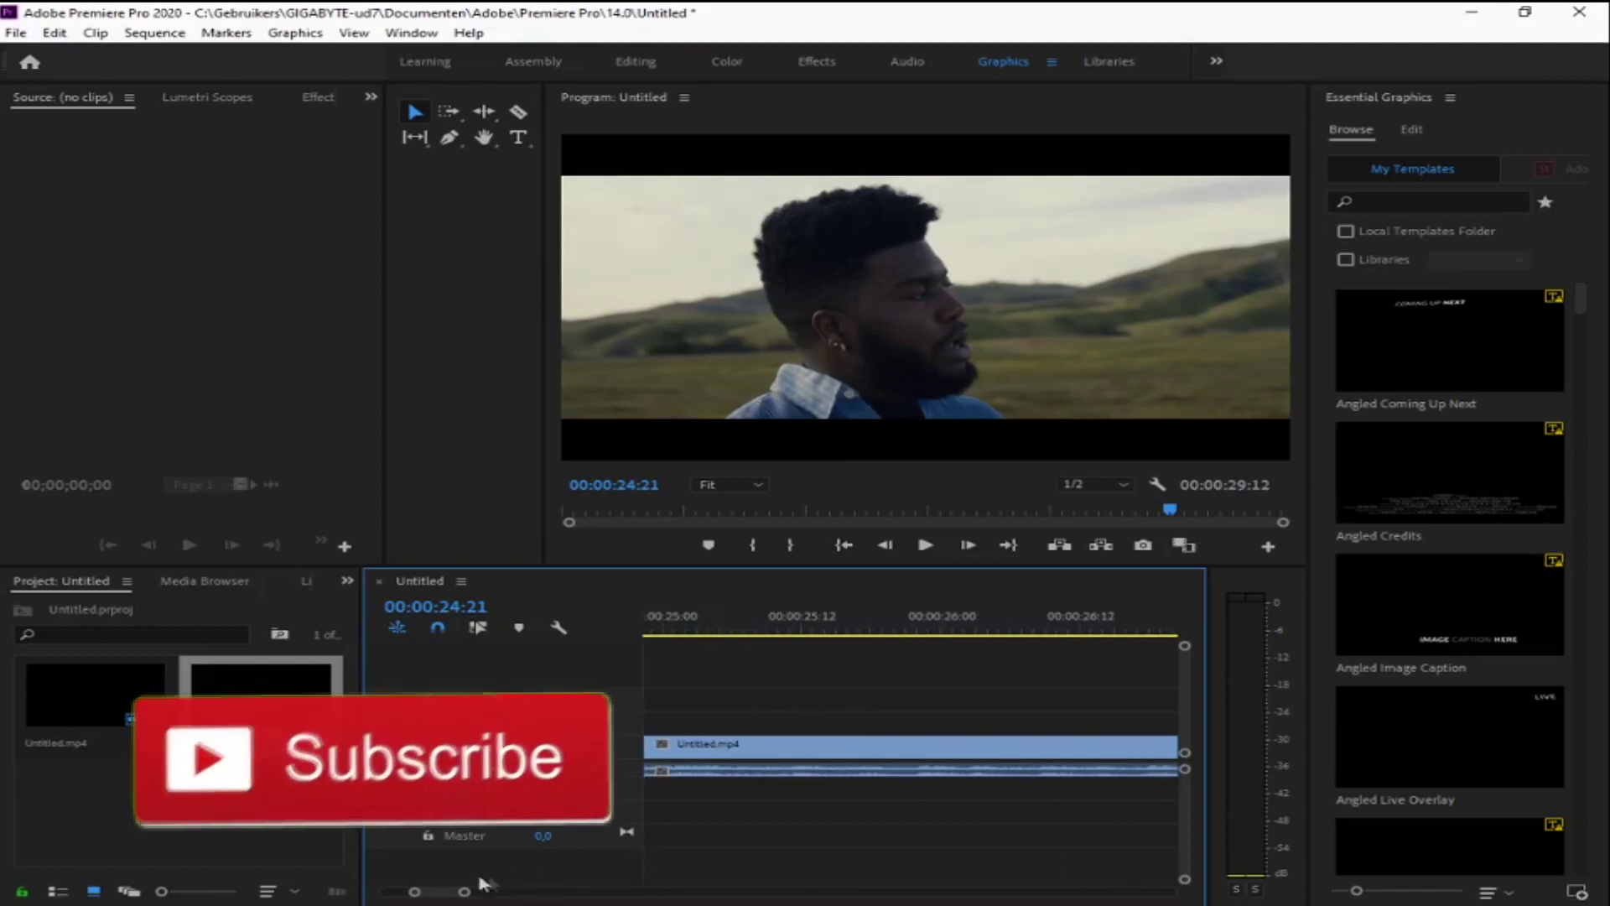
scroll(482, 882, "down", 1)
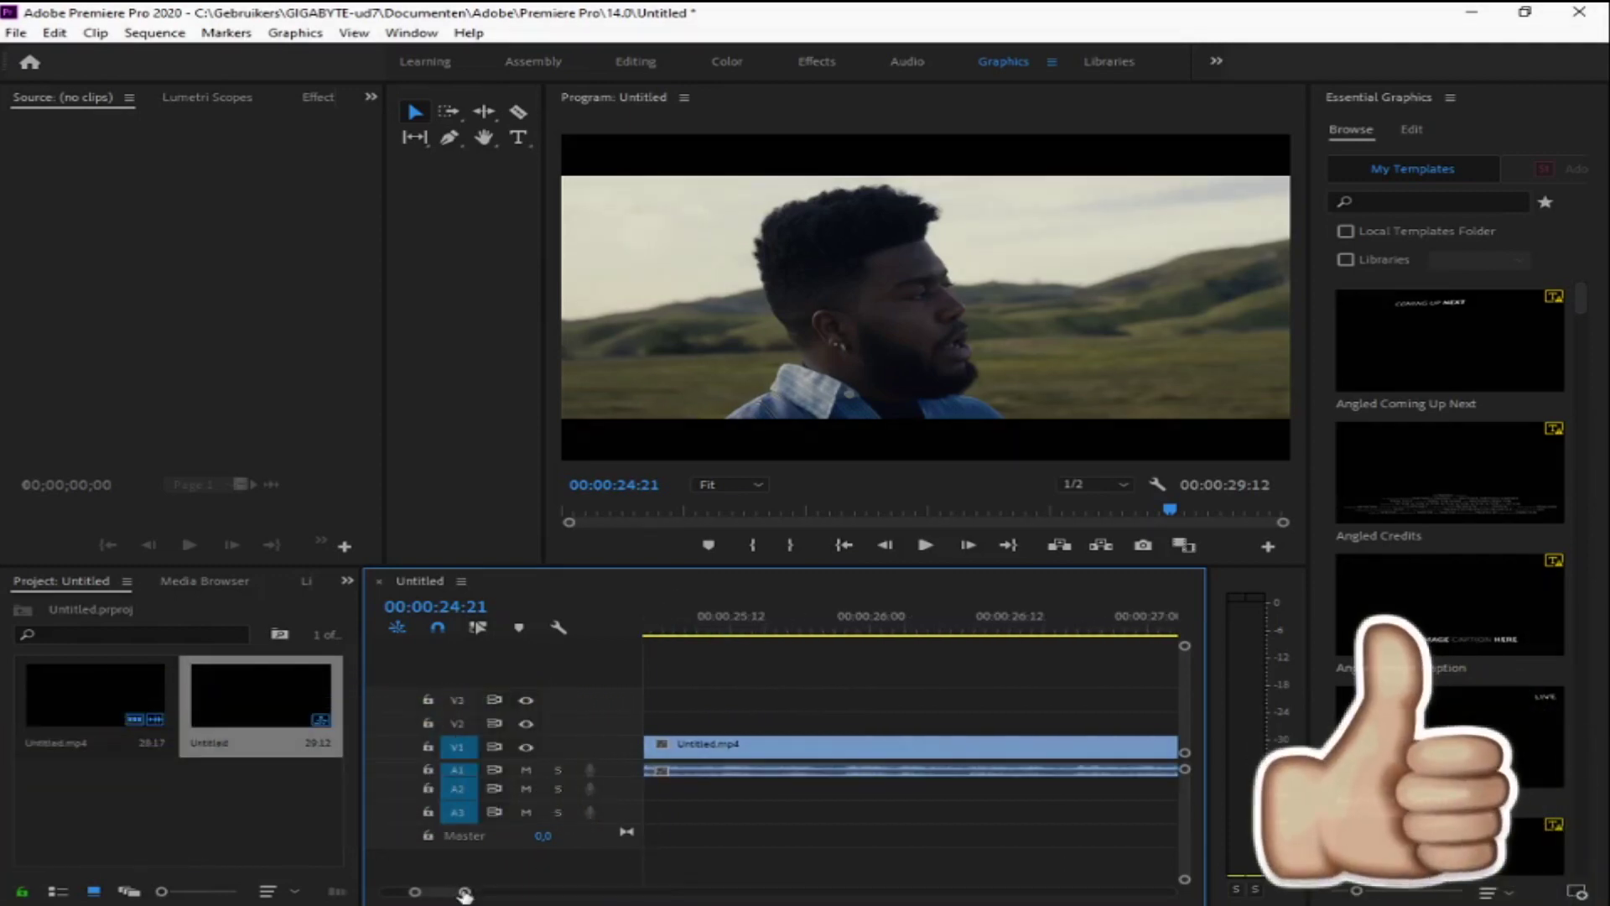
left_click_drag(459, 895, 440, 895)
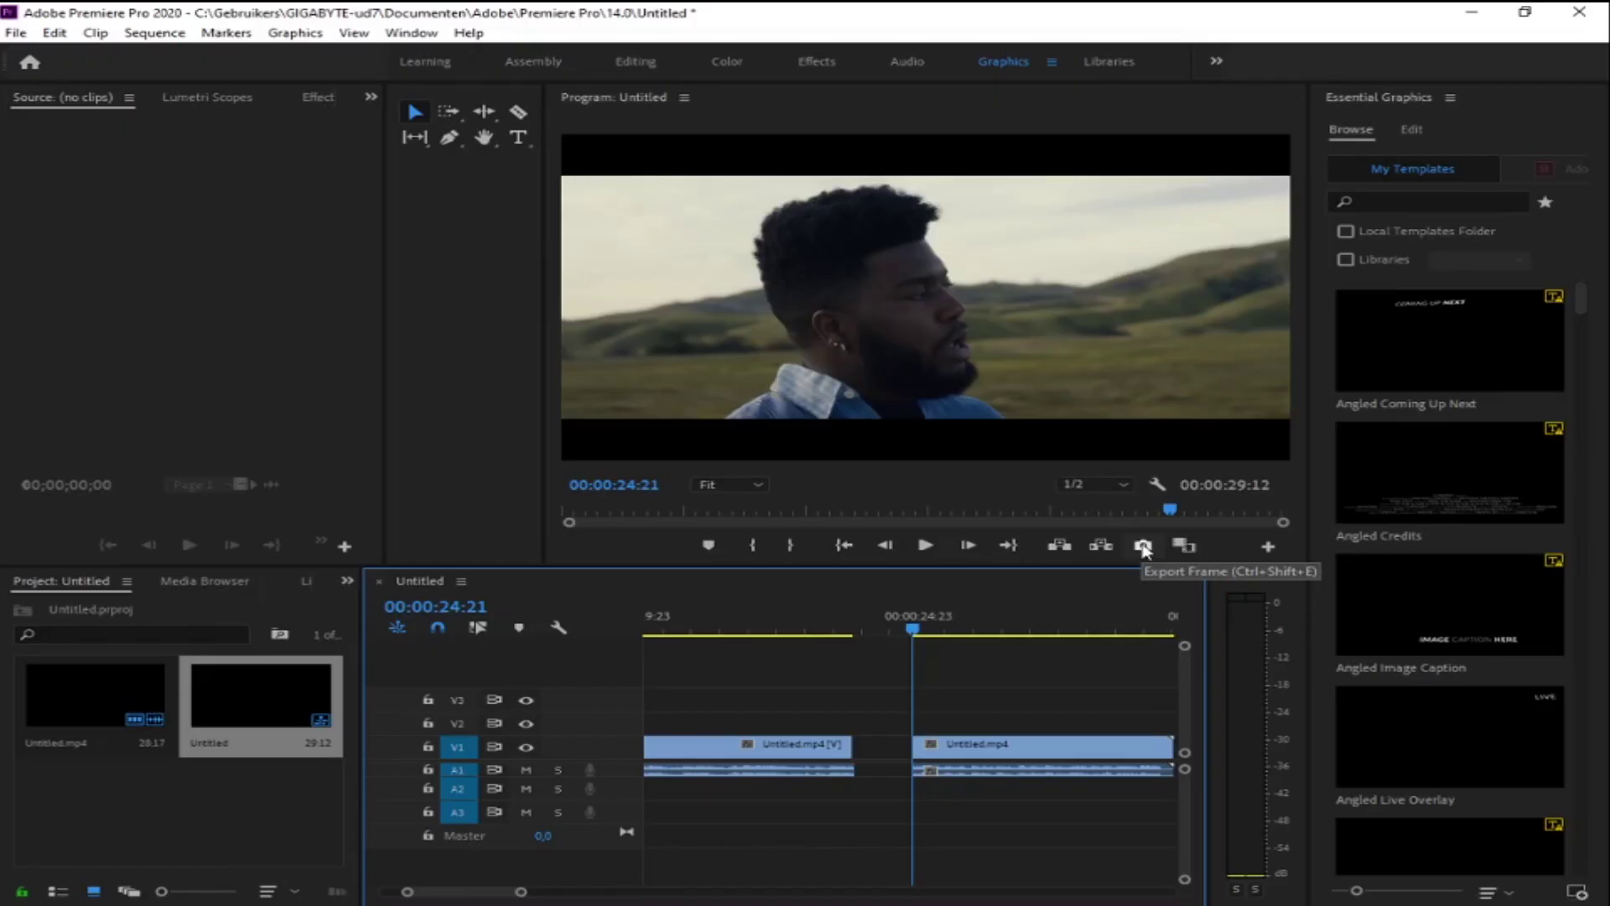
Export the current frame as a BMP named Snapshot and bring it into Photoshop.
left_click(786, 466)
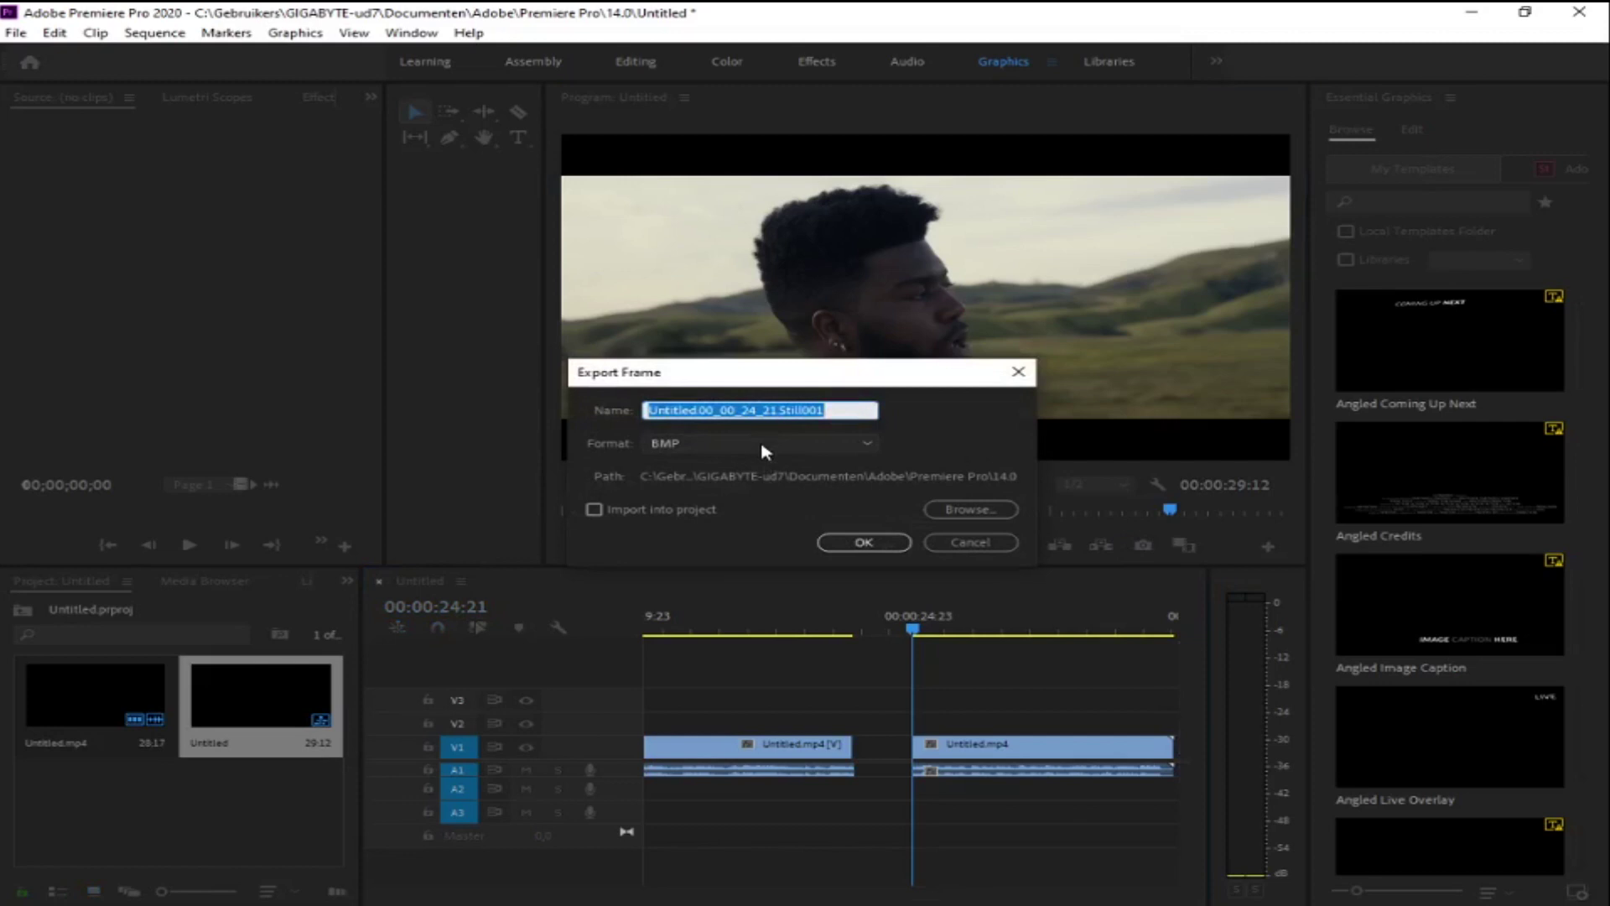
type("Snap")
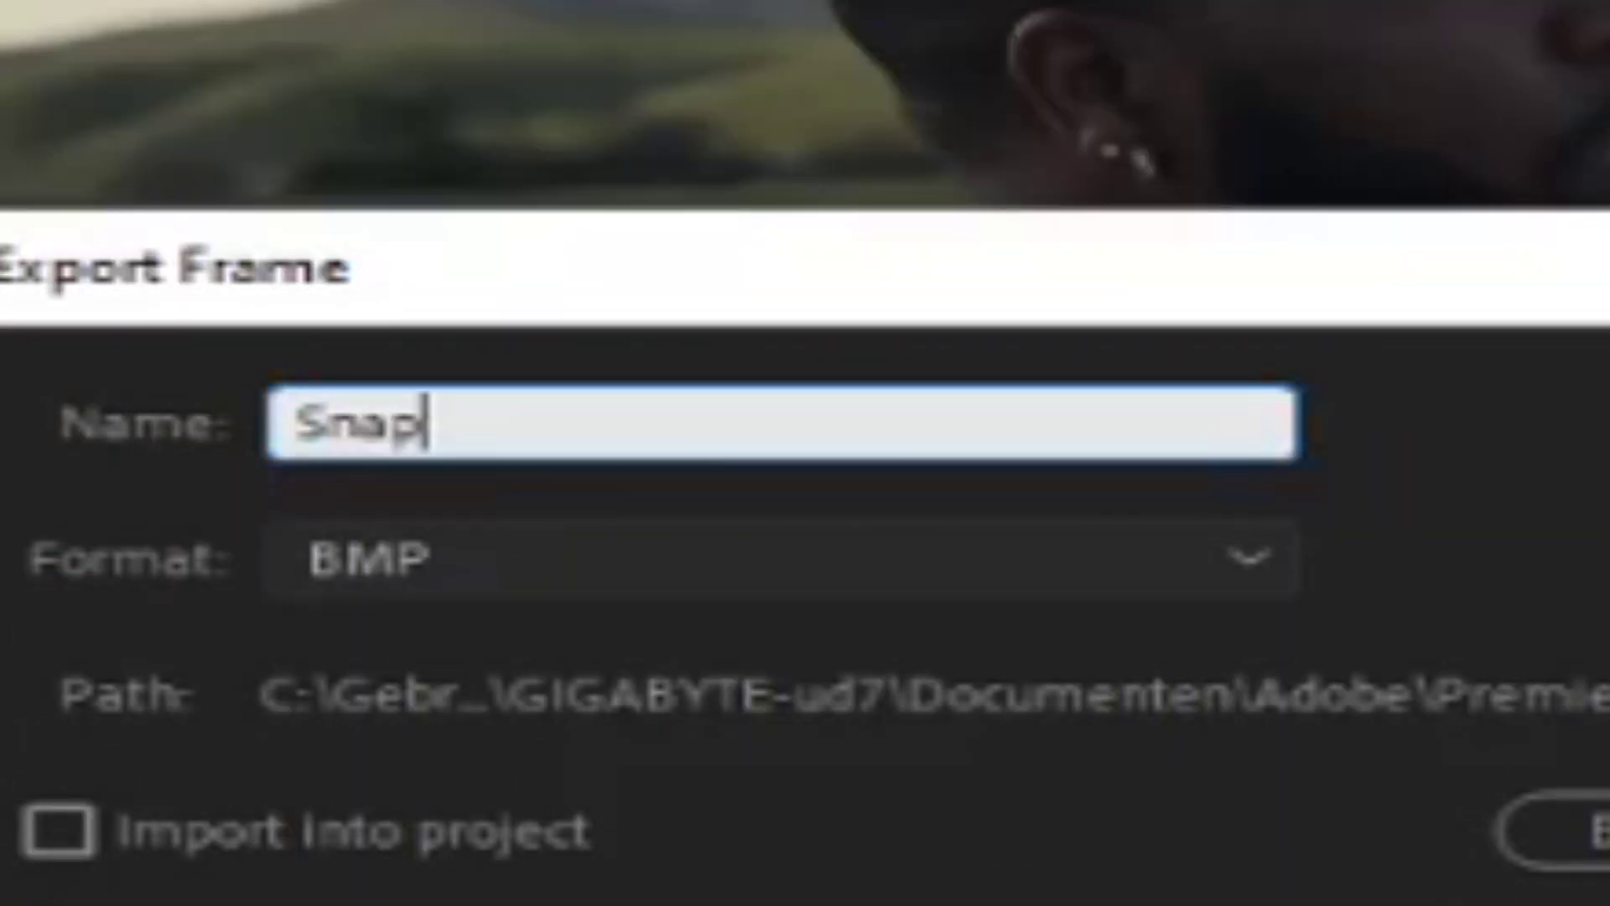
type("shot")
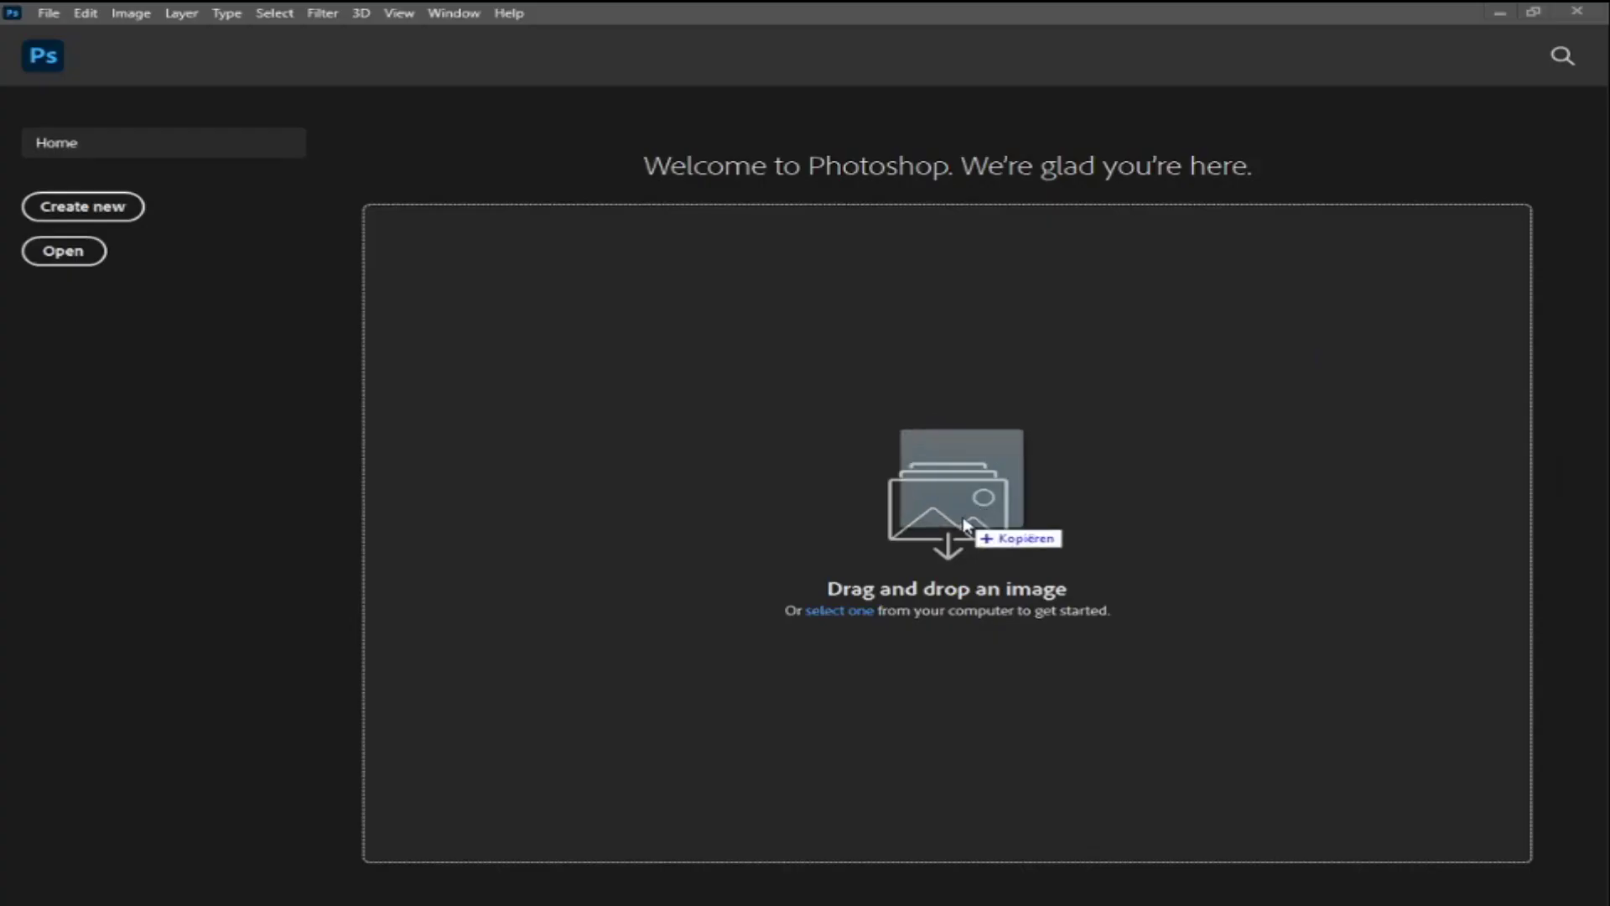
left_click_drag(964, 525, 966, 519)
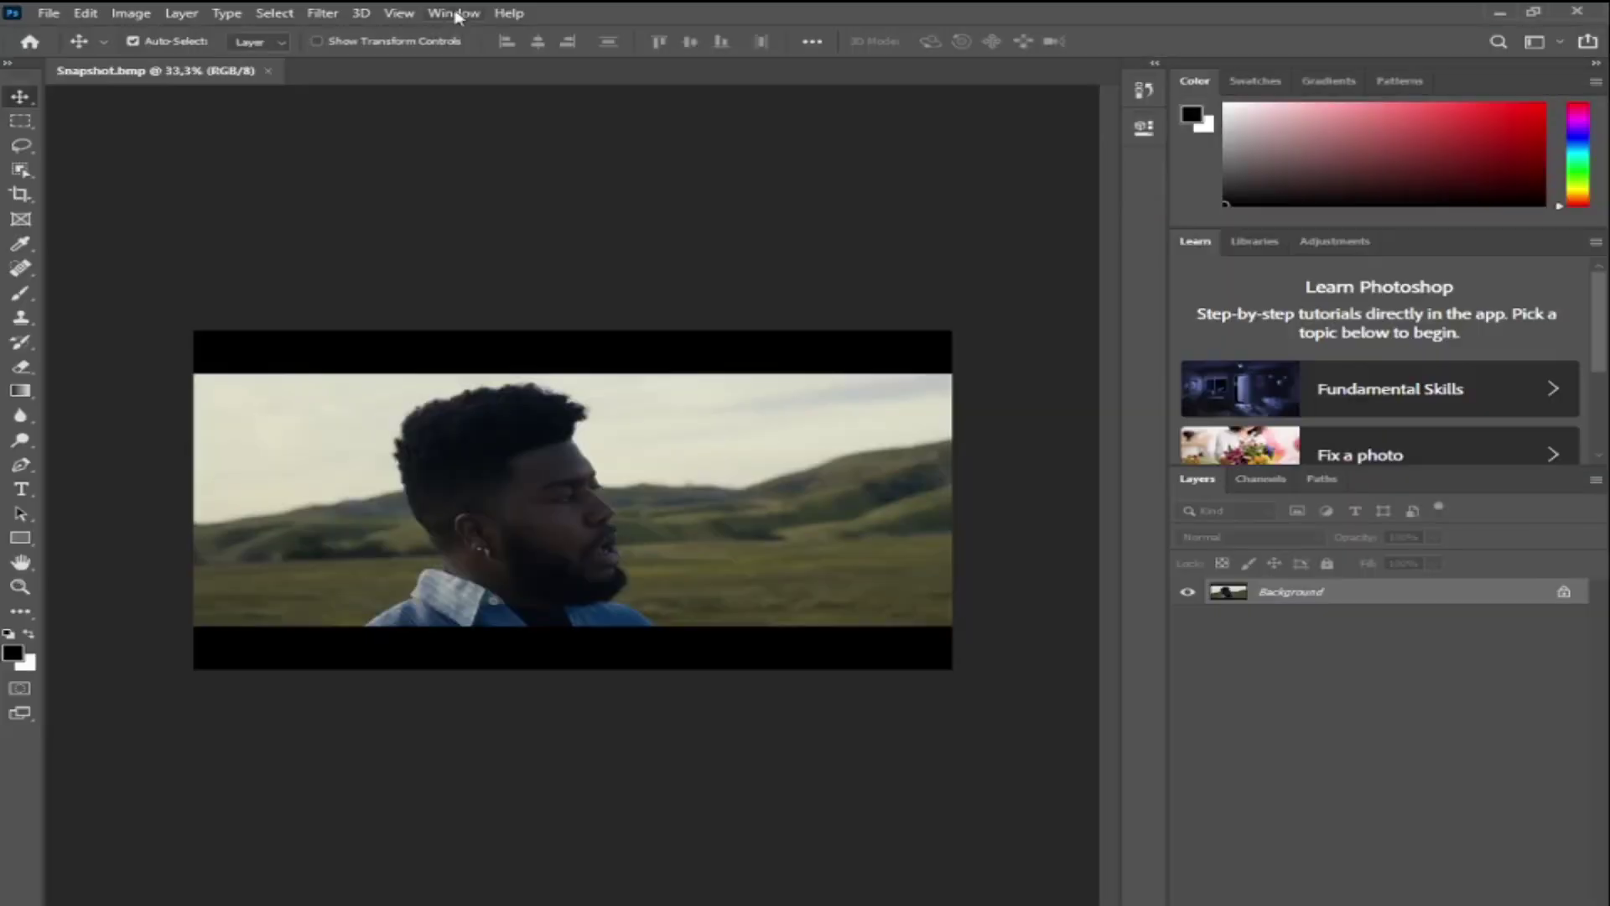
Switch to the 3D workspace and create a video timeline for Snapshot.bmp.
left_click(457, 14)
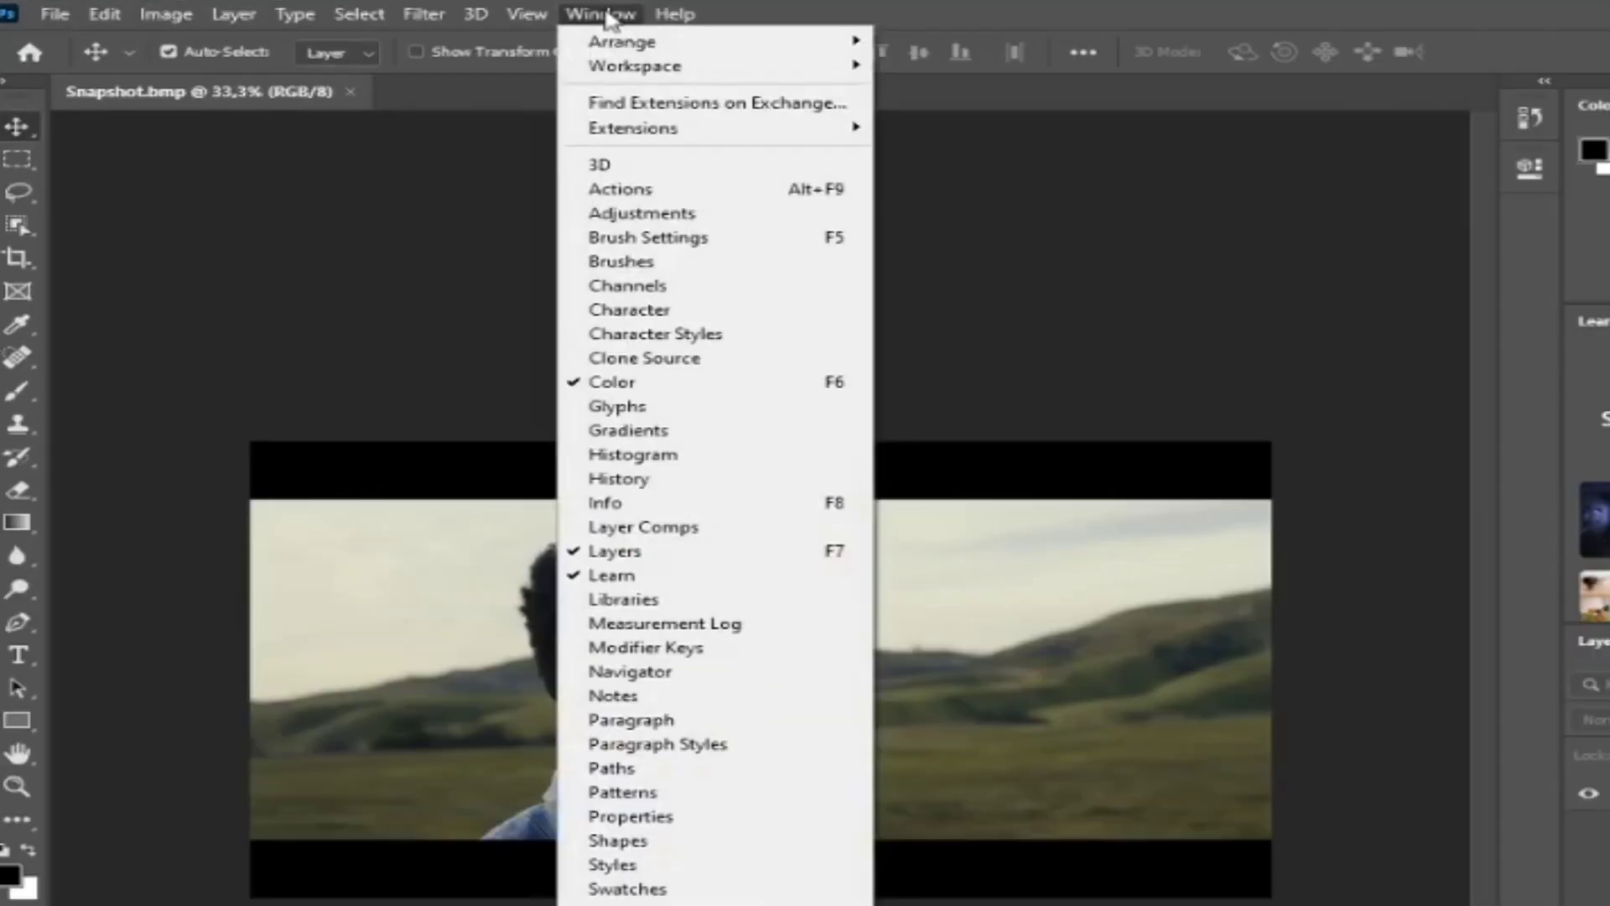
mouse_move(681, 80)
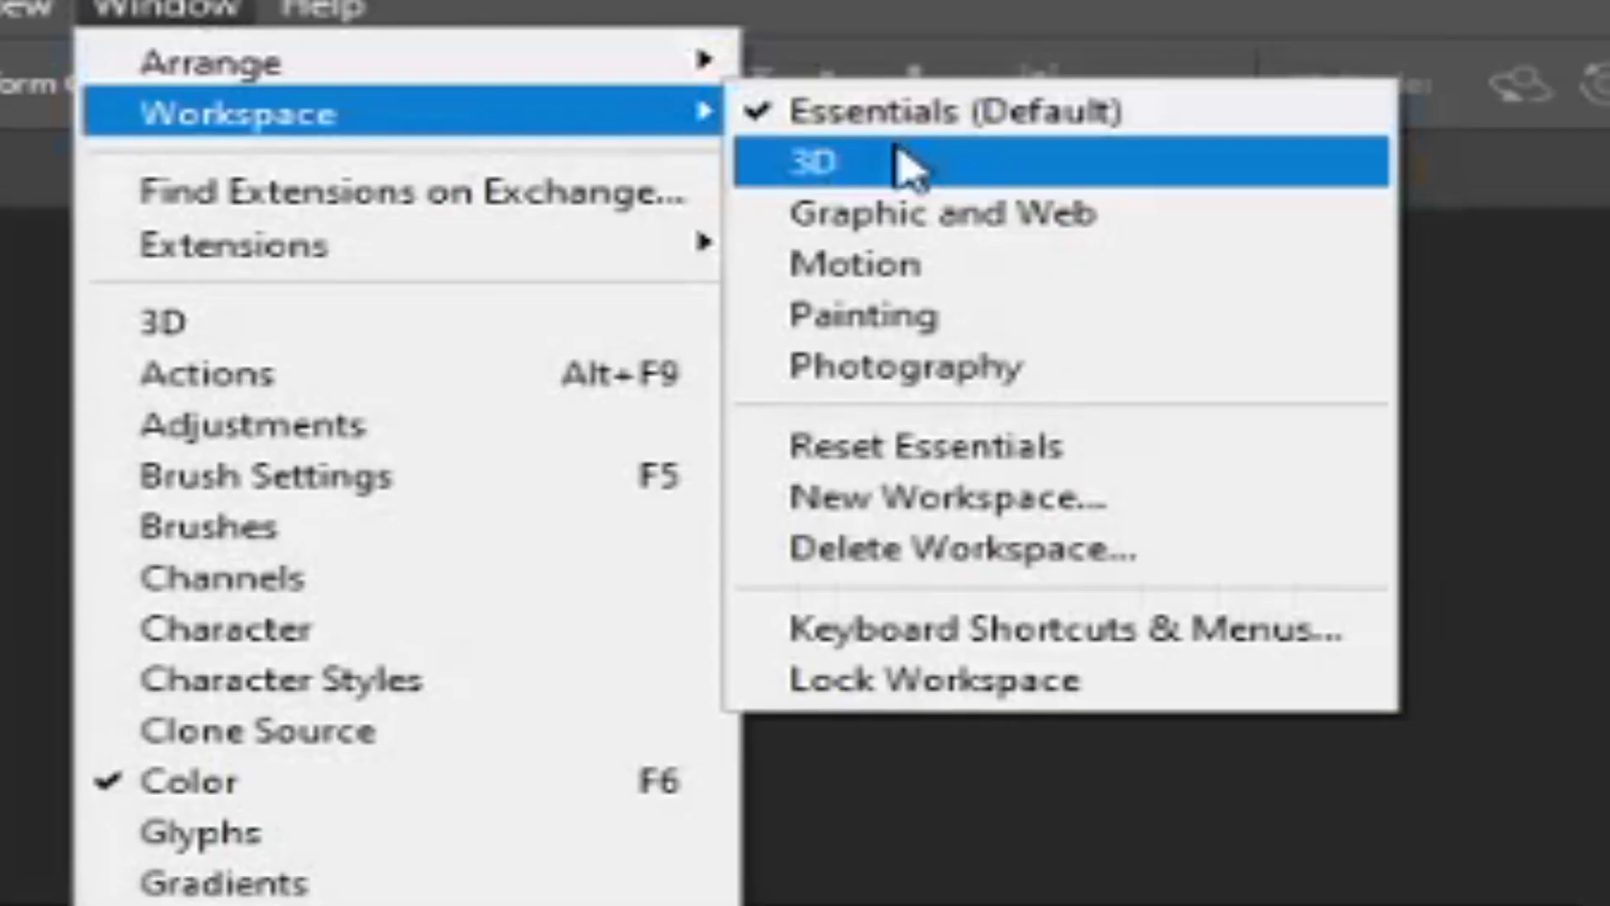
left_click(990, 93)
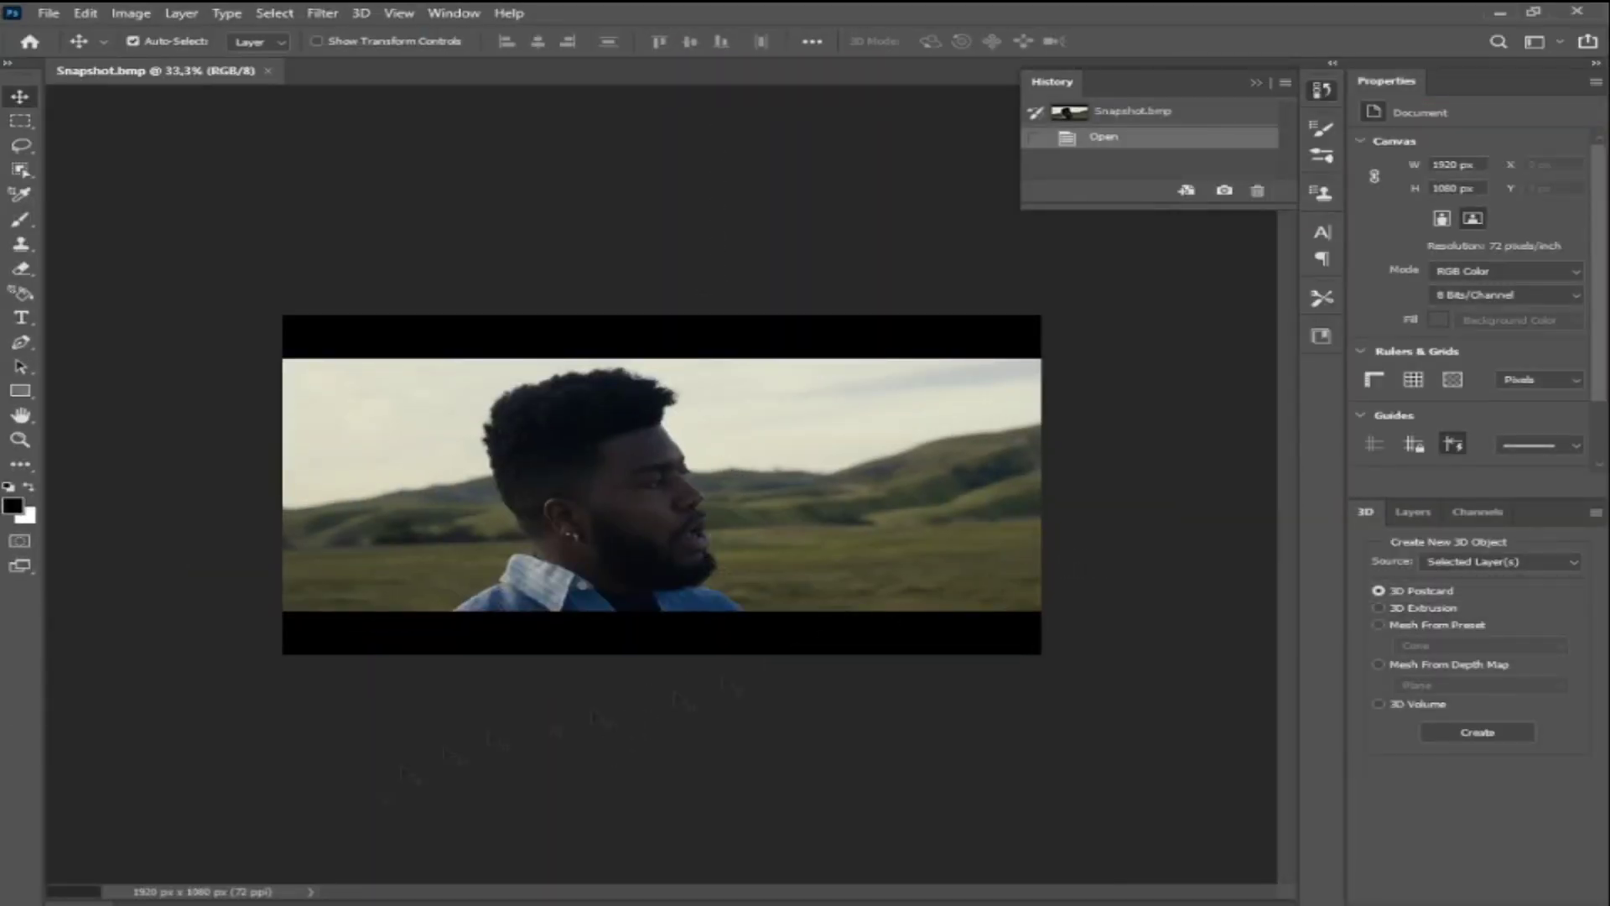
left_click_drag(514, 776, 515, 639)
left_click(658, 808)
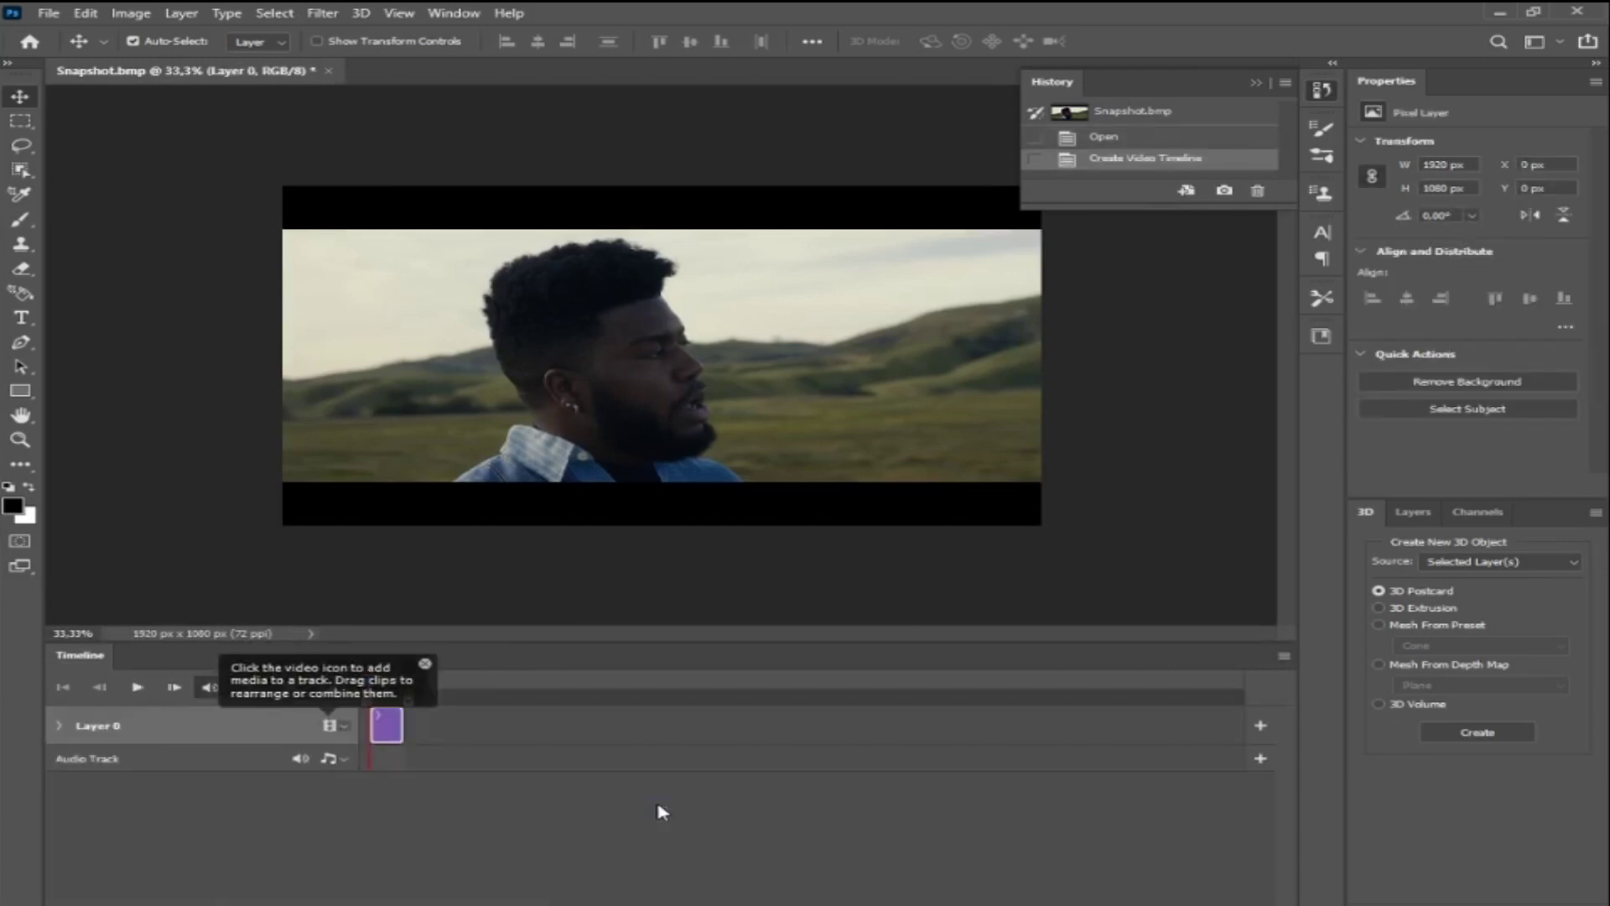
Set the timeline frame rate to 24 fps.
left_click(1284, 656)
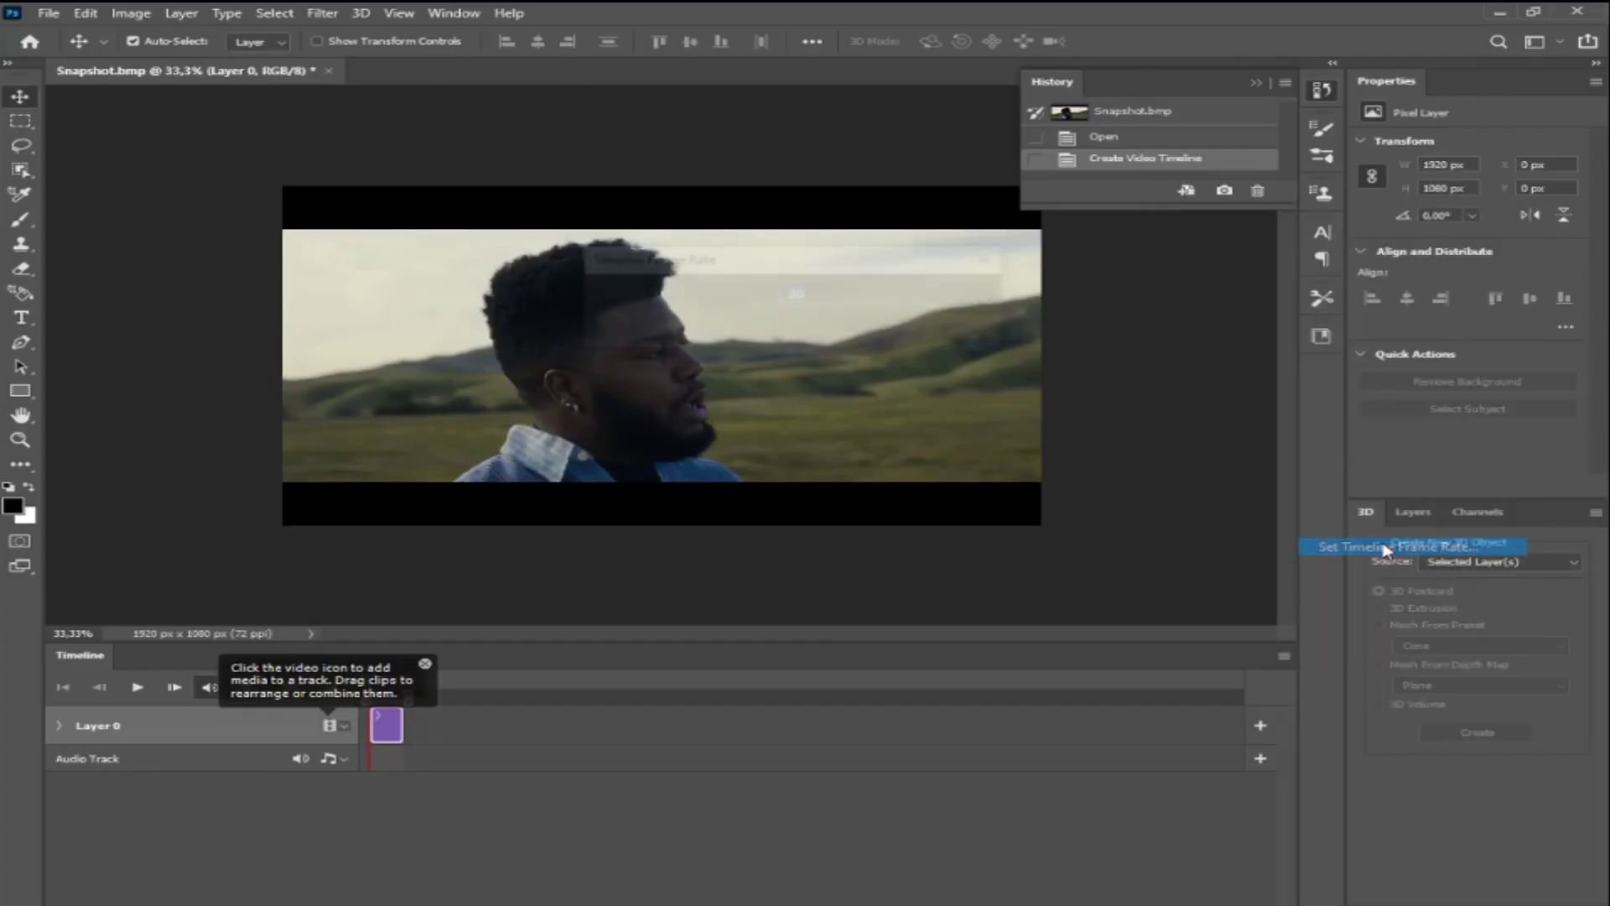
left_click(826, 670)
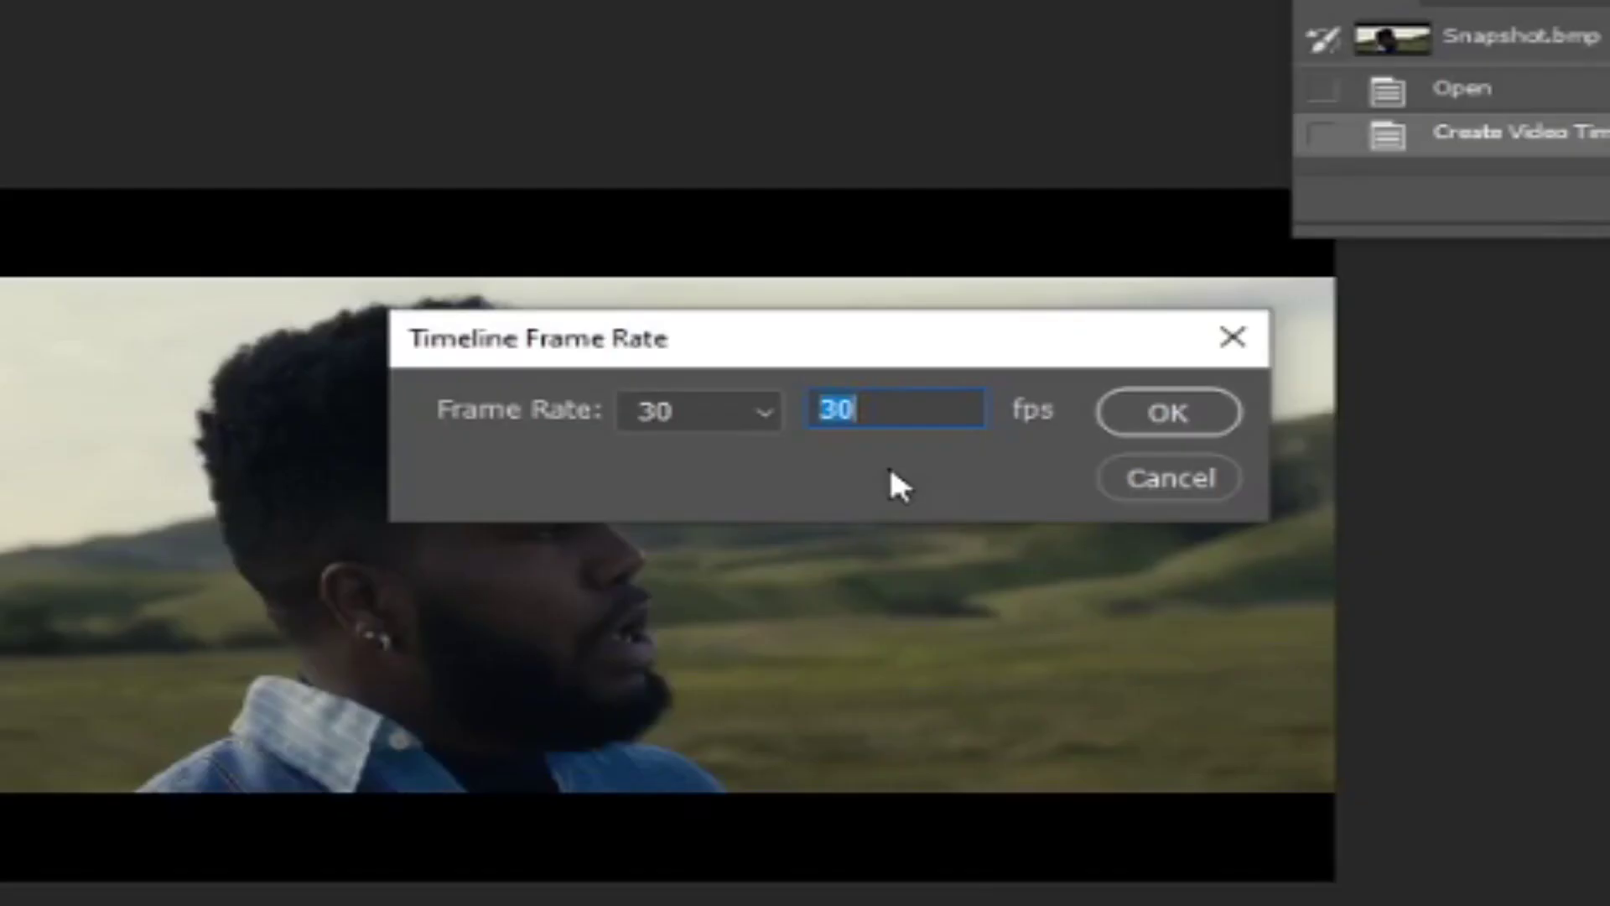
type("24")
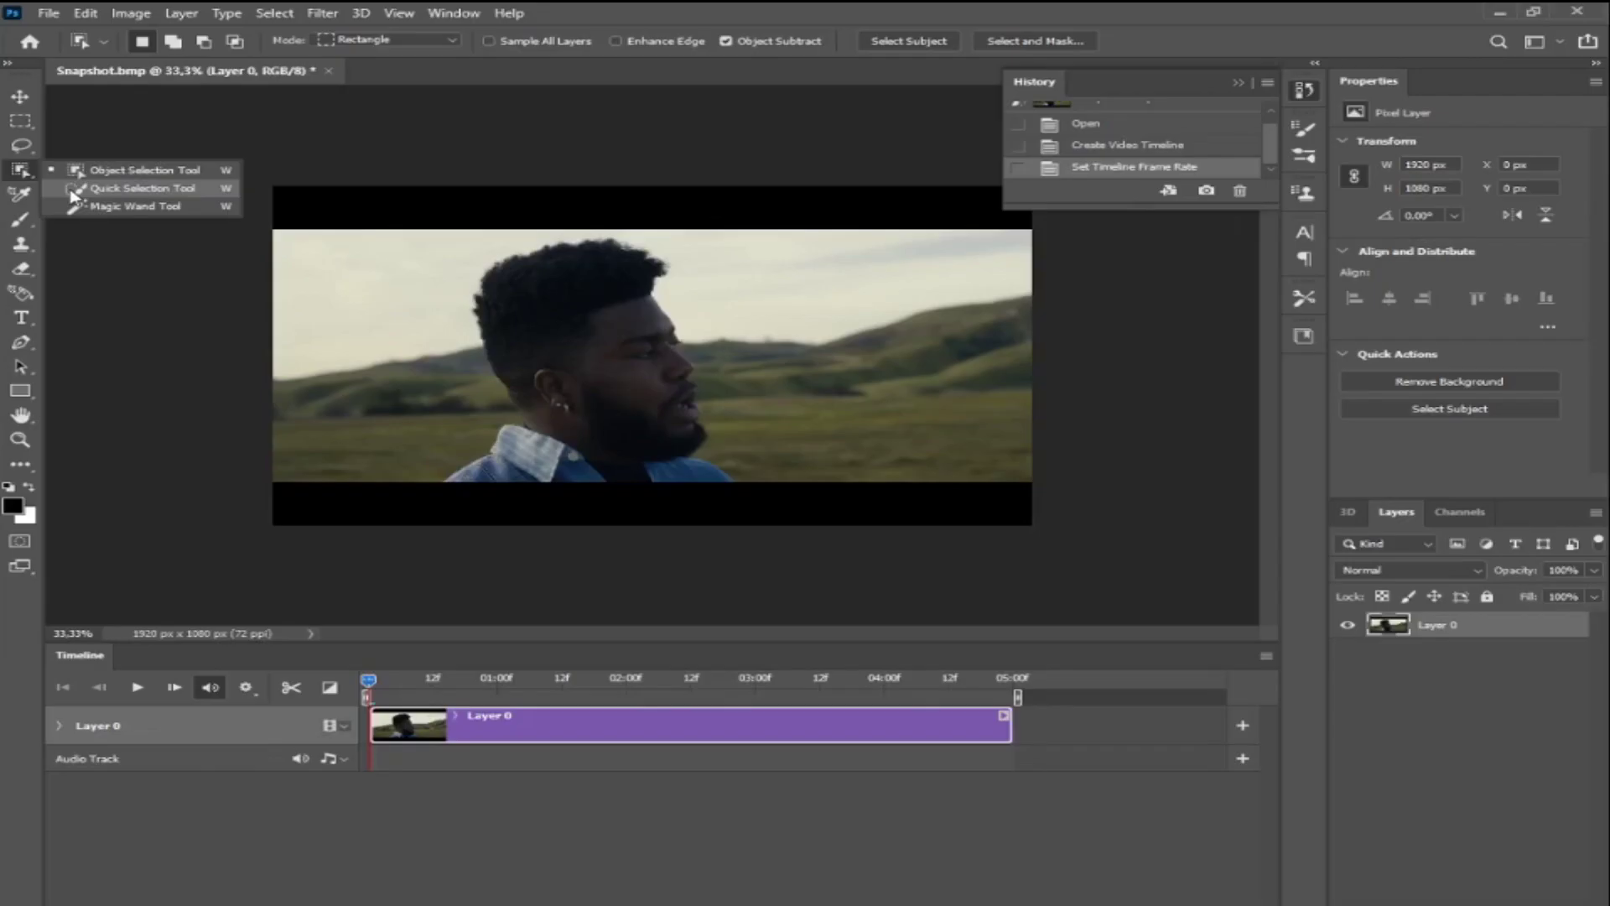
left_click(109, 186)
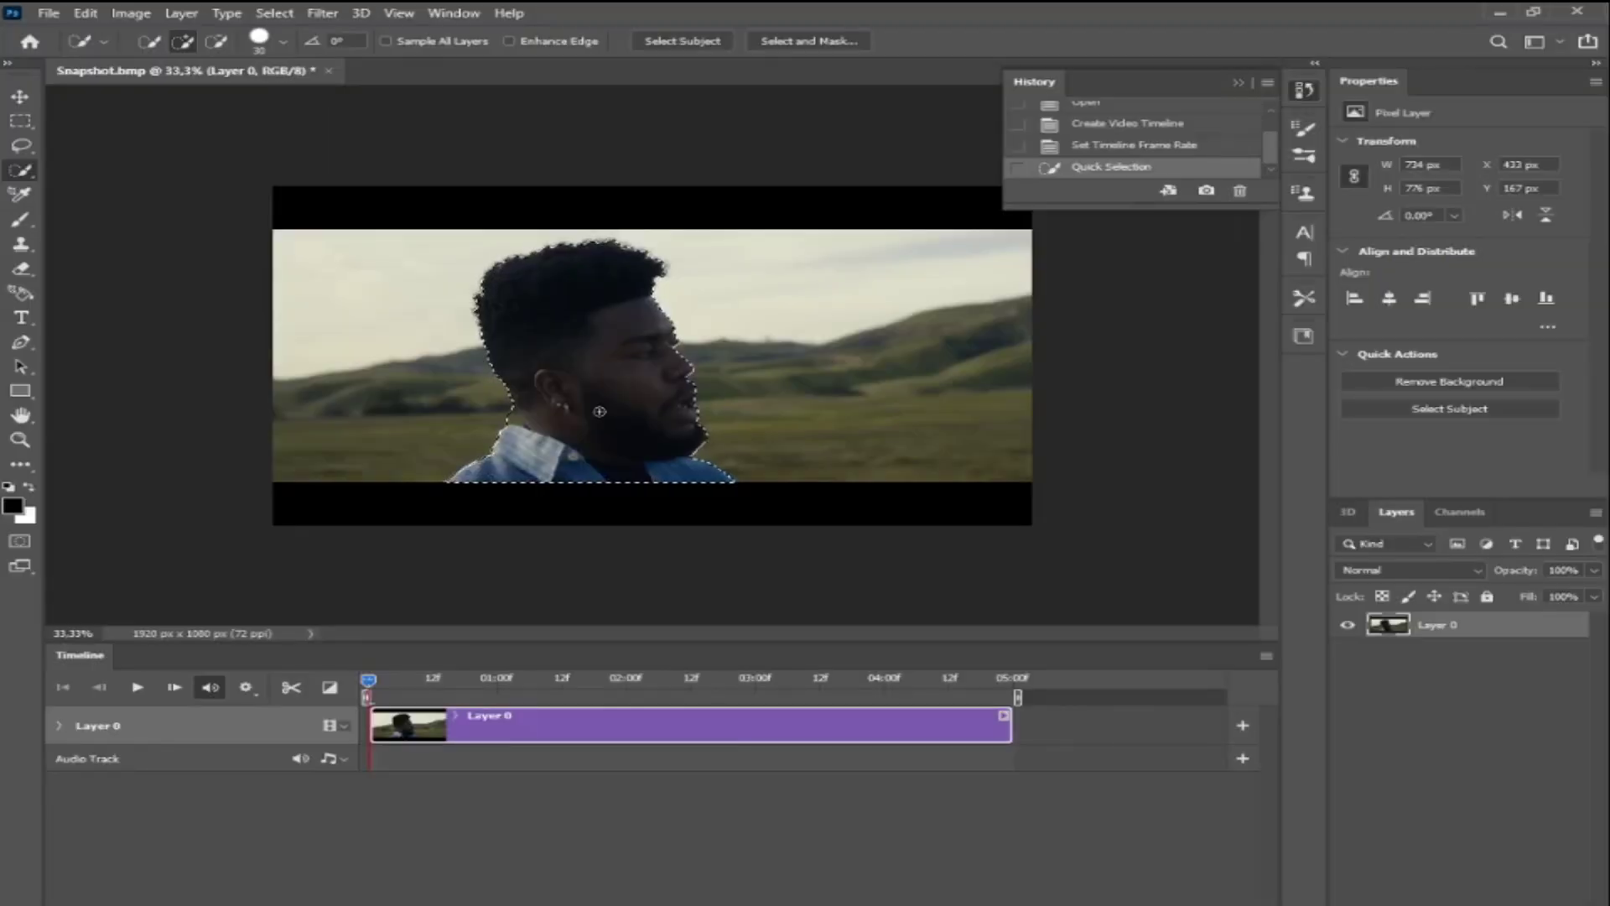
Copy the selected head and shoulders onto a new Layer 1 and hide Layer 0.
key("ctrl+c")
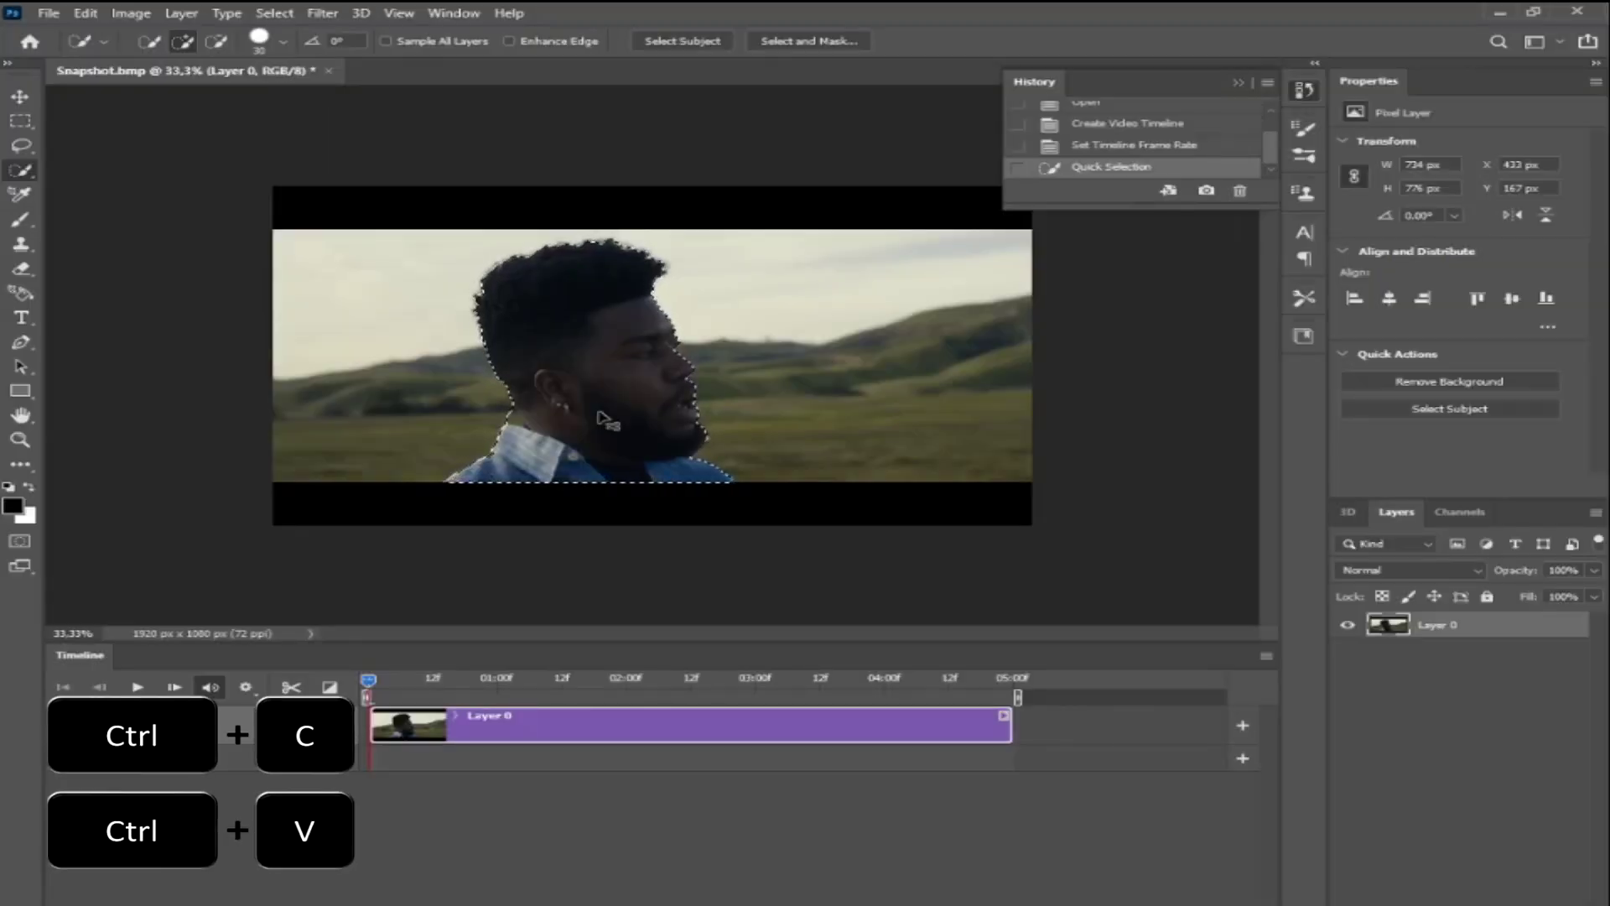
key("ctrl+v")
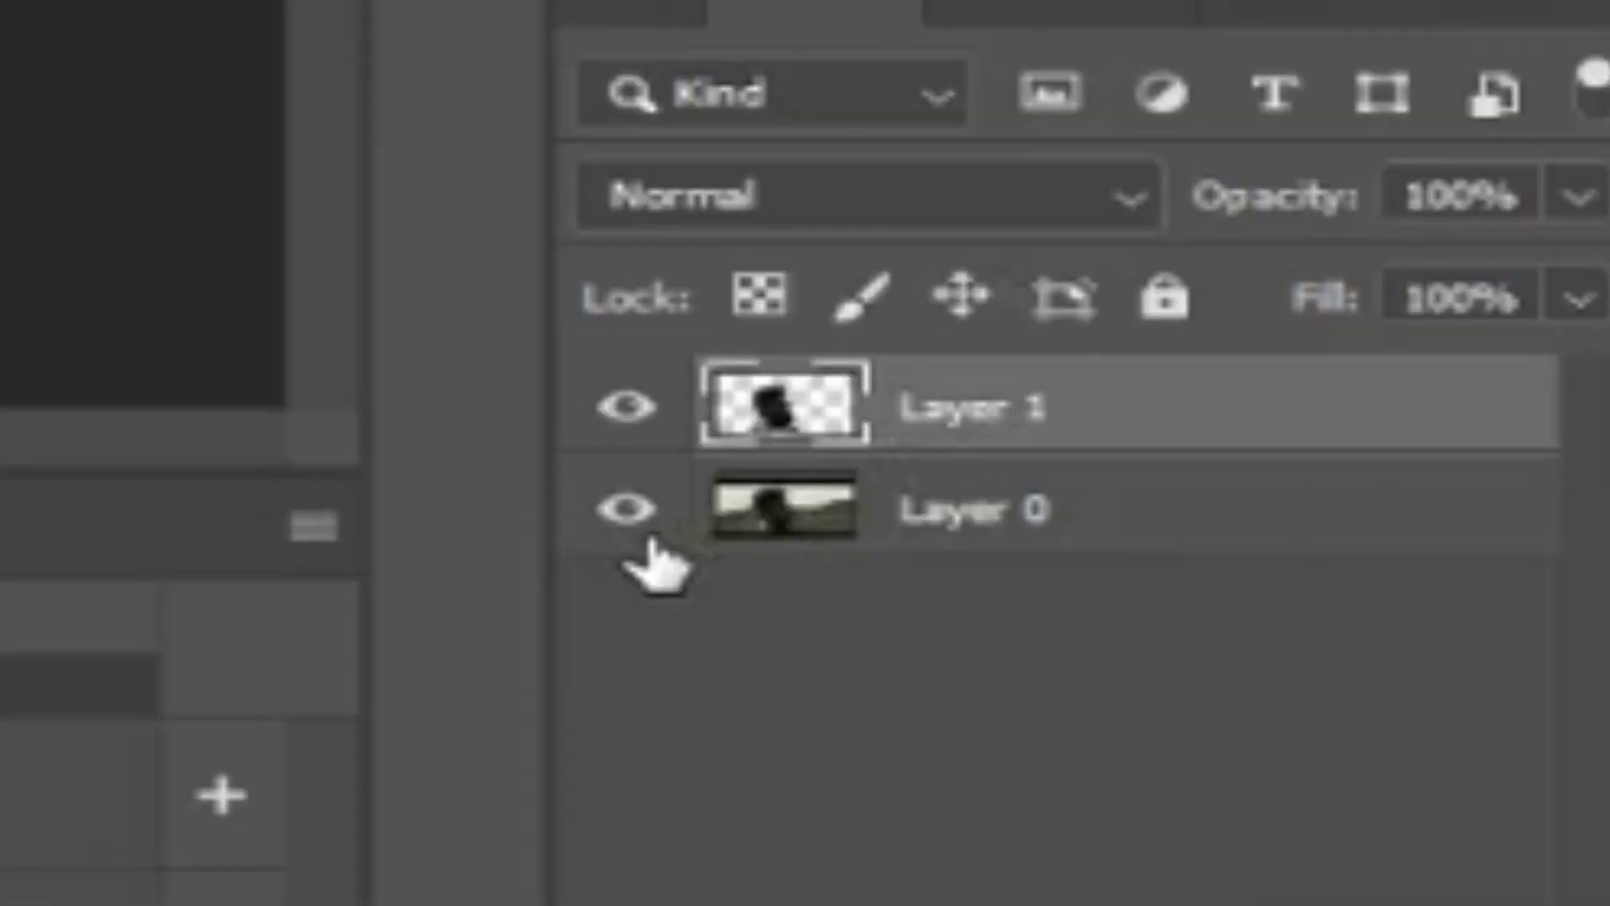
left_click(1347, 651)
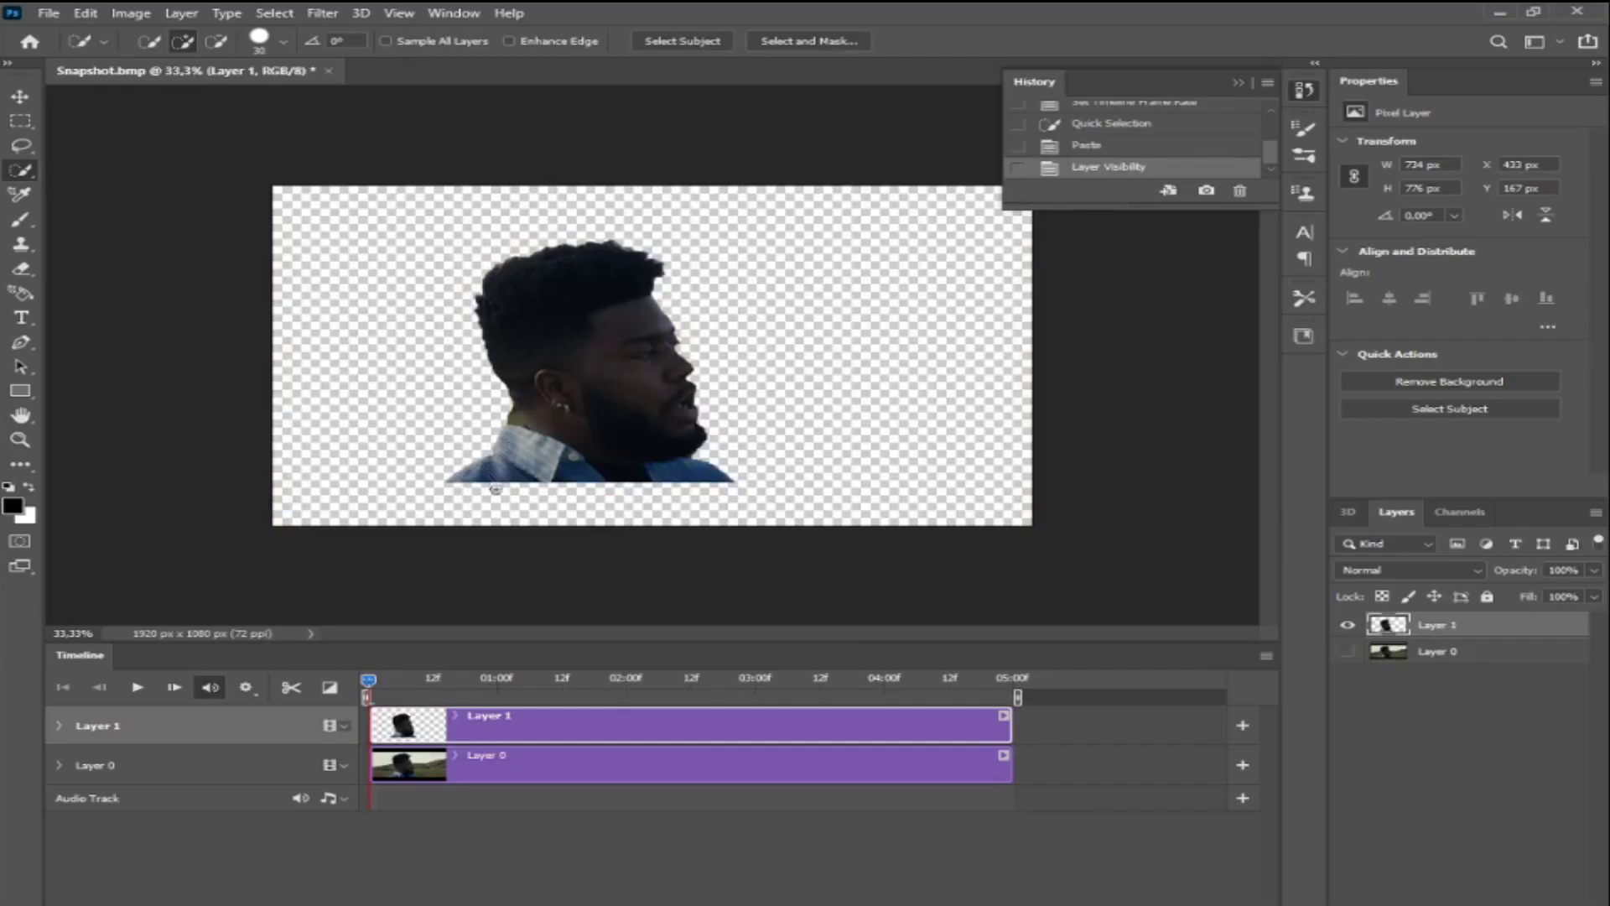
left_click(20, 96)
left_click(154, 151)
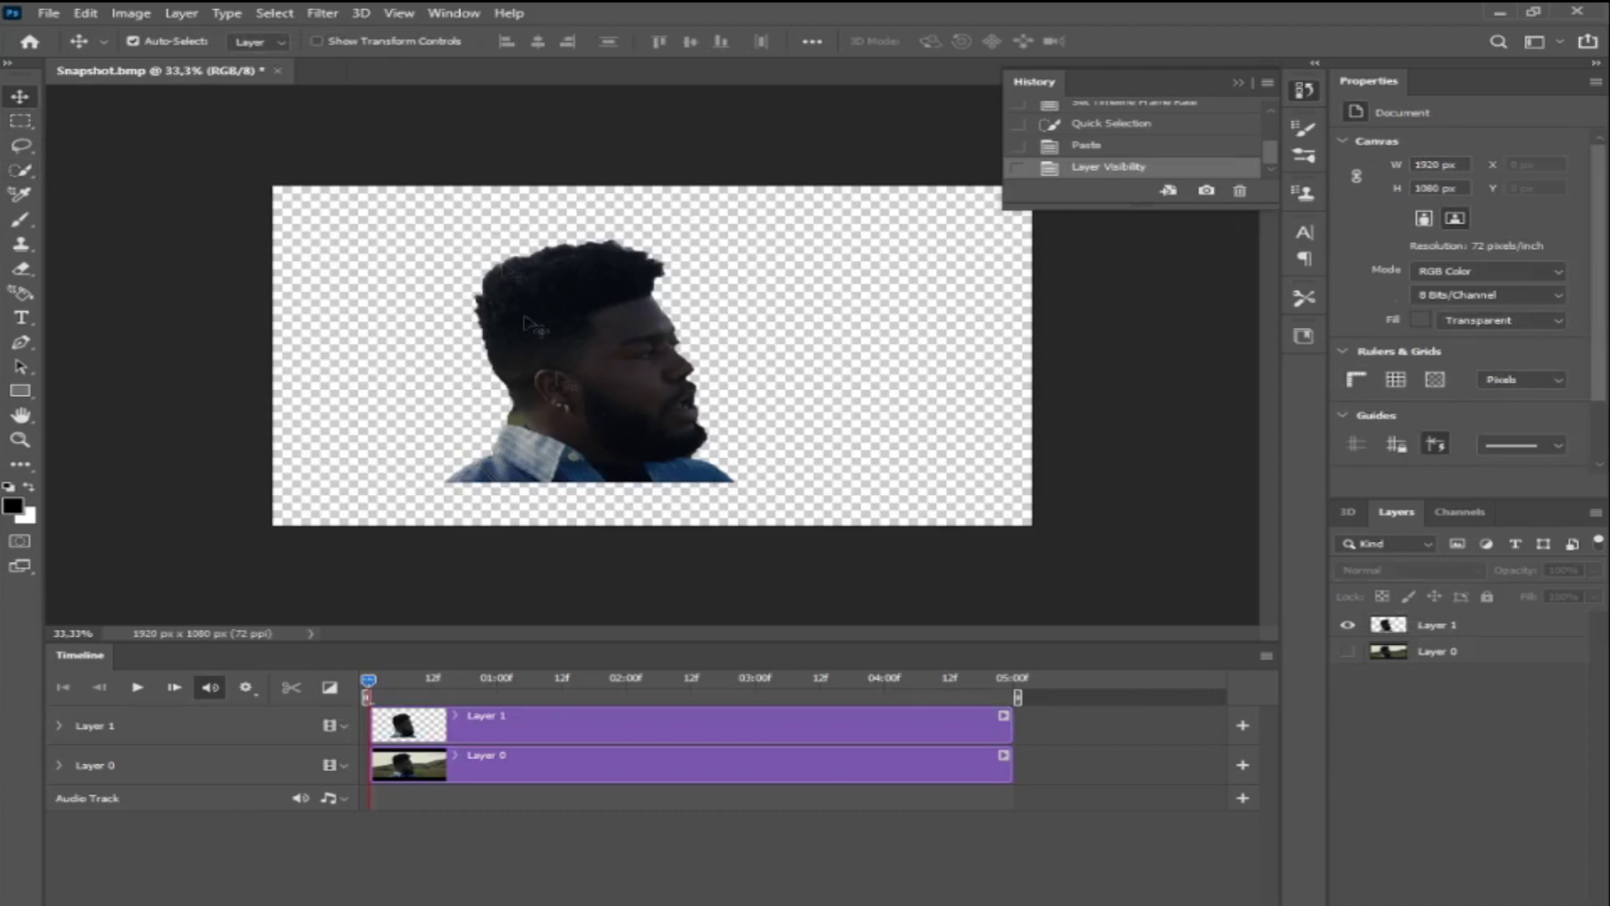
scroll(719, 793, "up", 3)
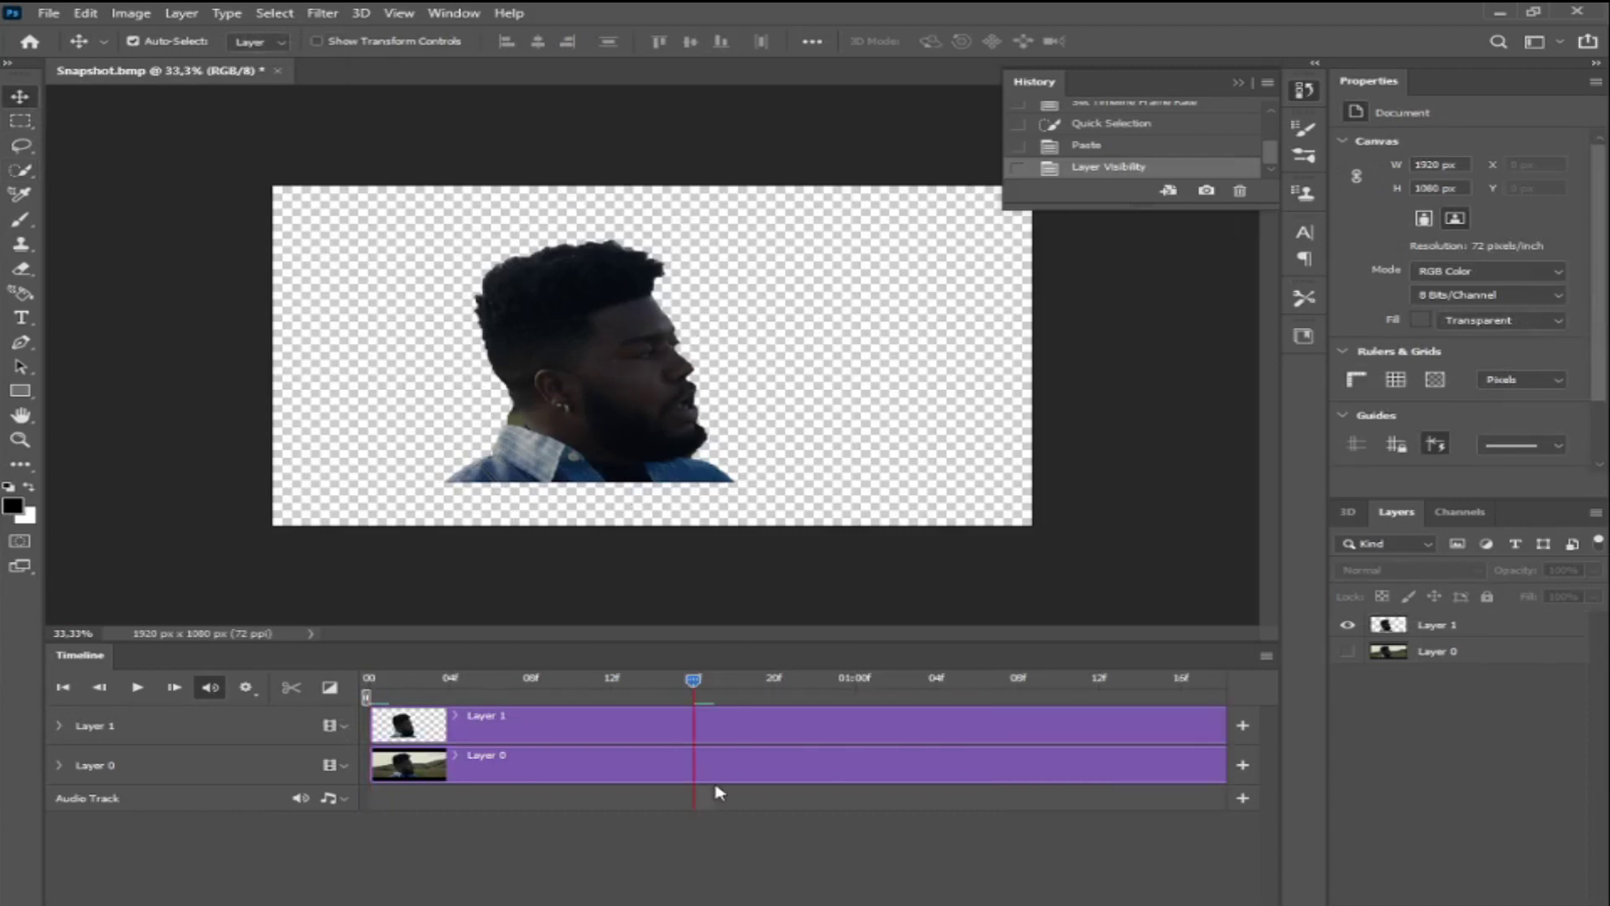
key("Right")
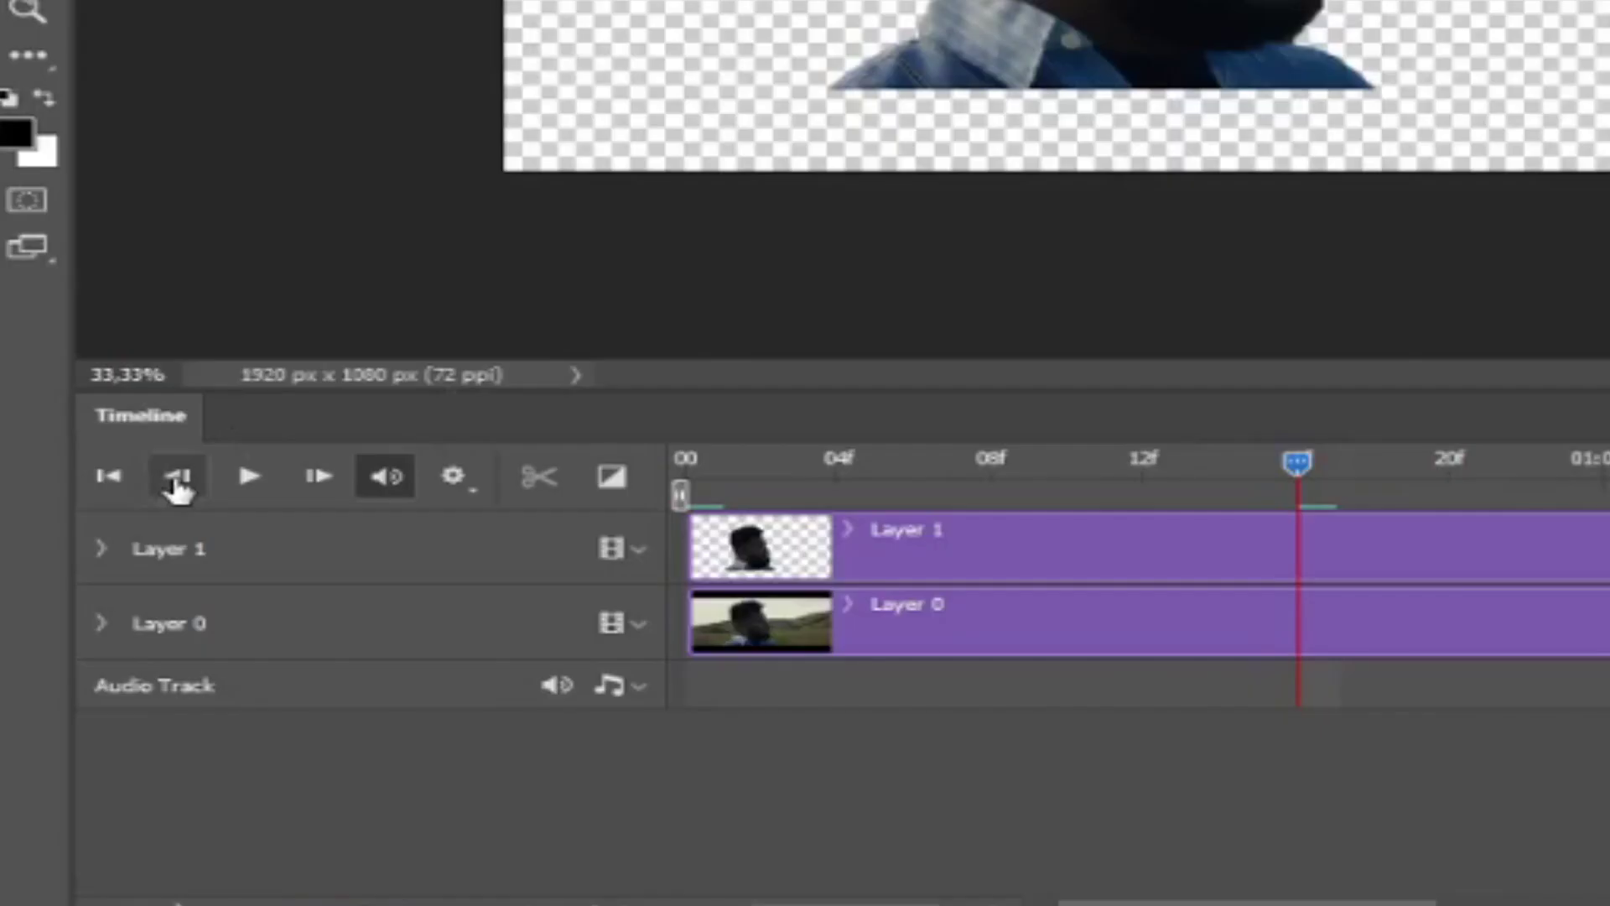
Split Layer 1 near frame 15, delete the later piece, and end the work area near 16f.
left_click(178, 486)
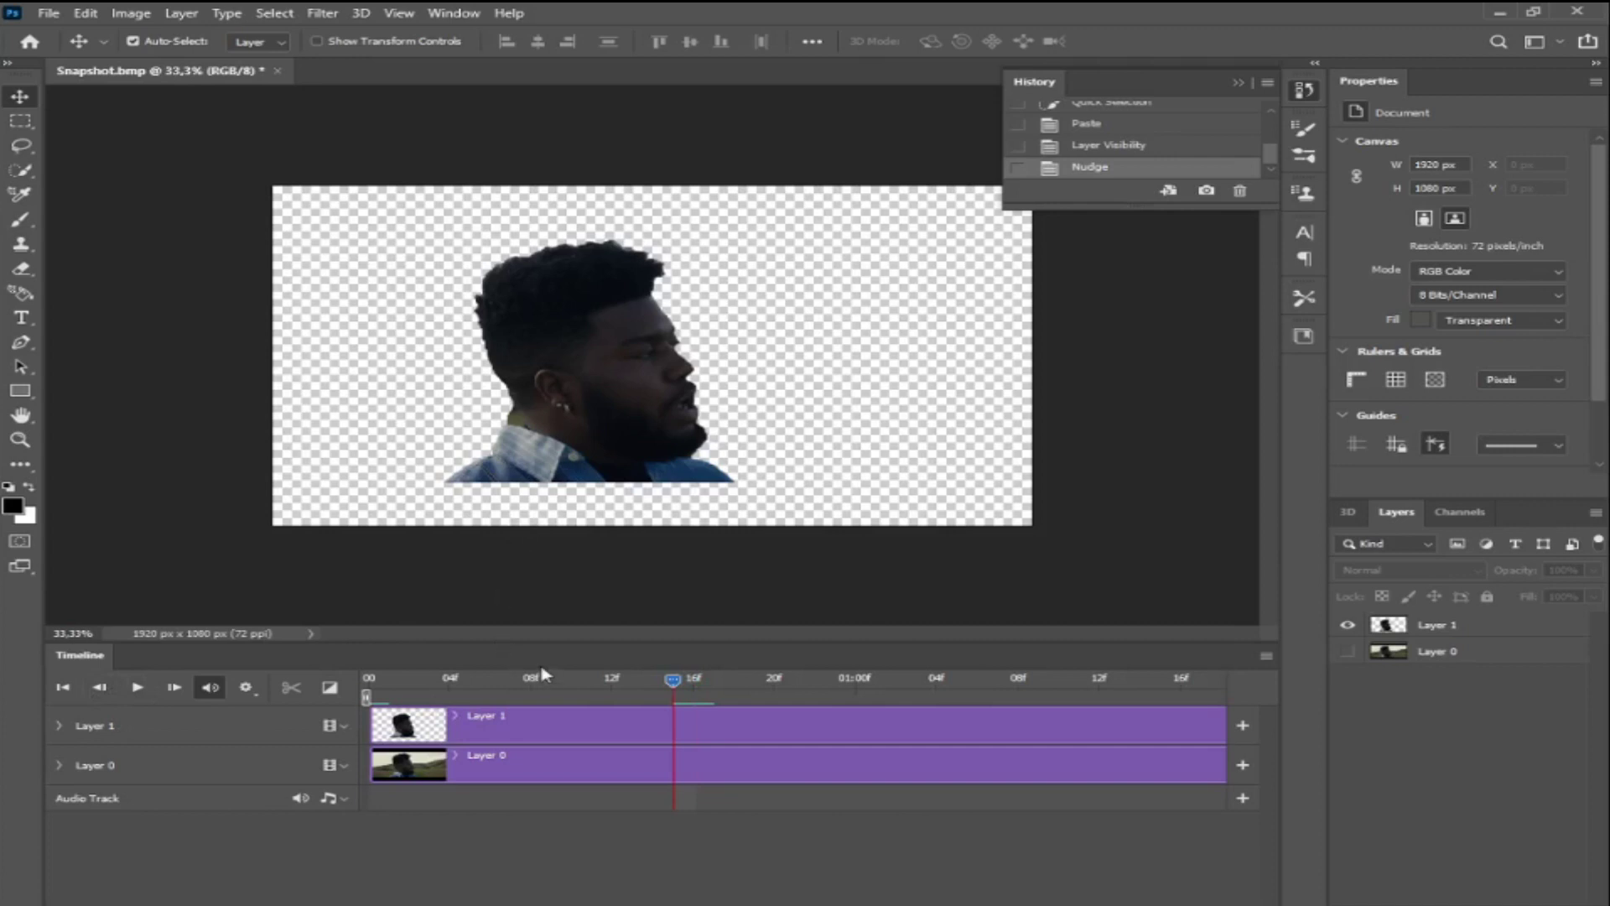
left_click(583, 742)
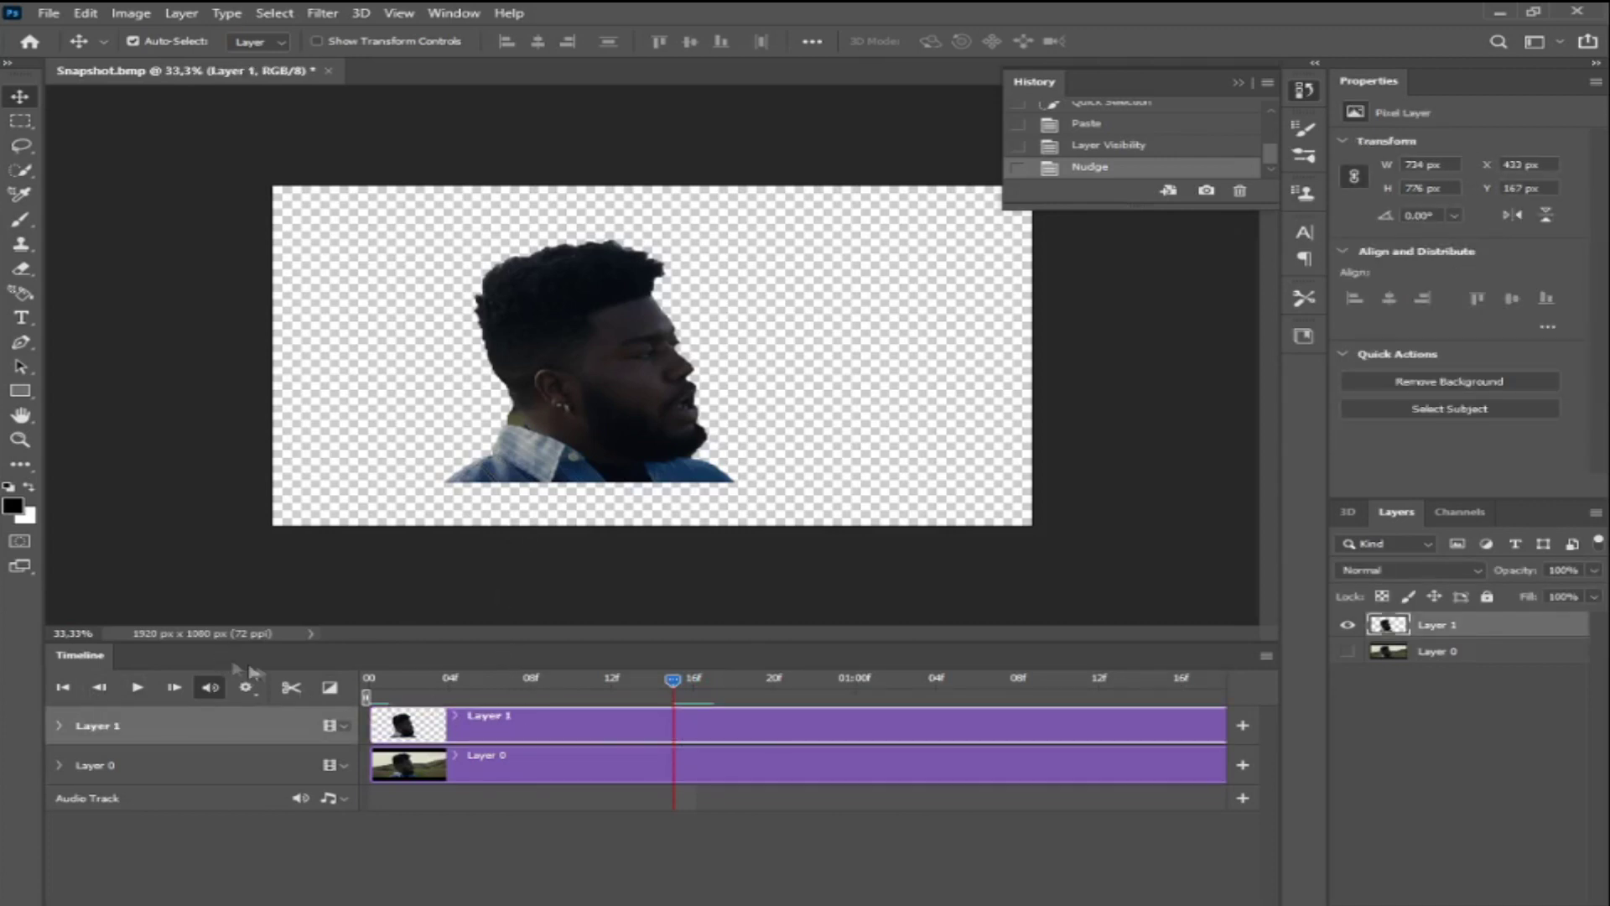
left_click(291, 688)
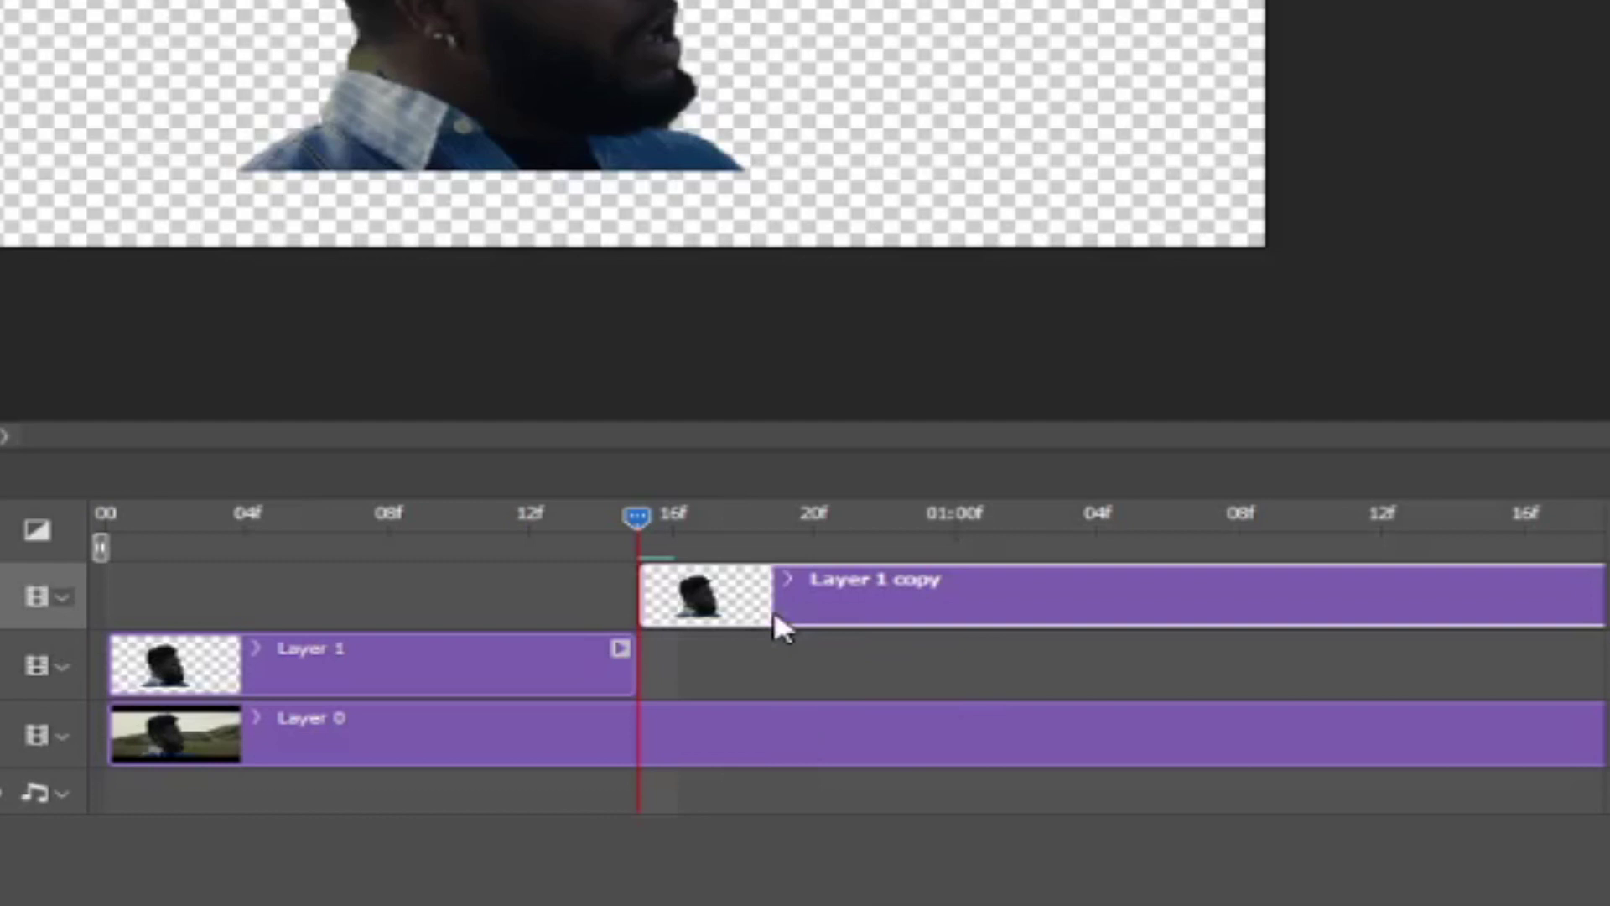
key("Delete")
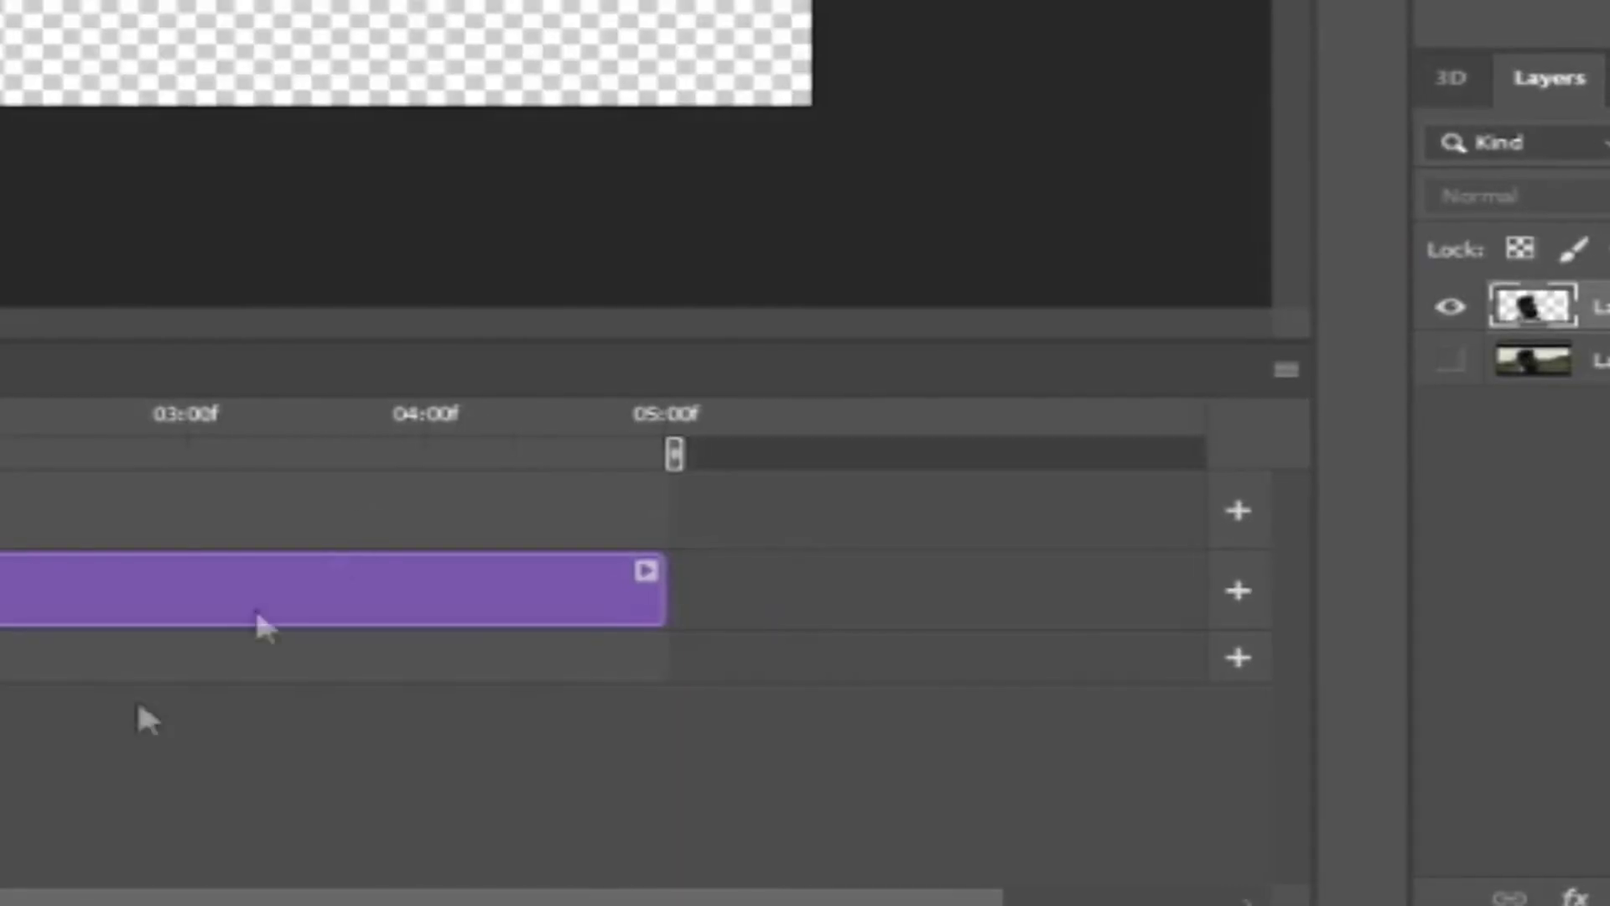
left_click_drag(743, 459, 0, 458)
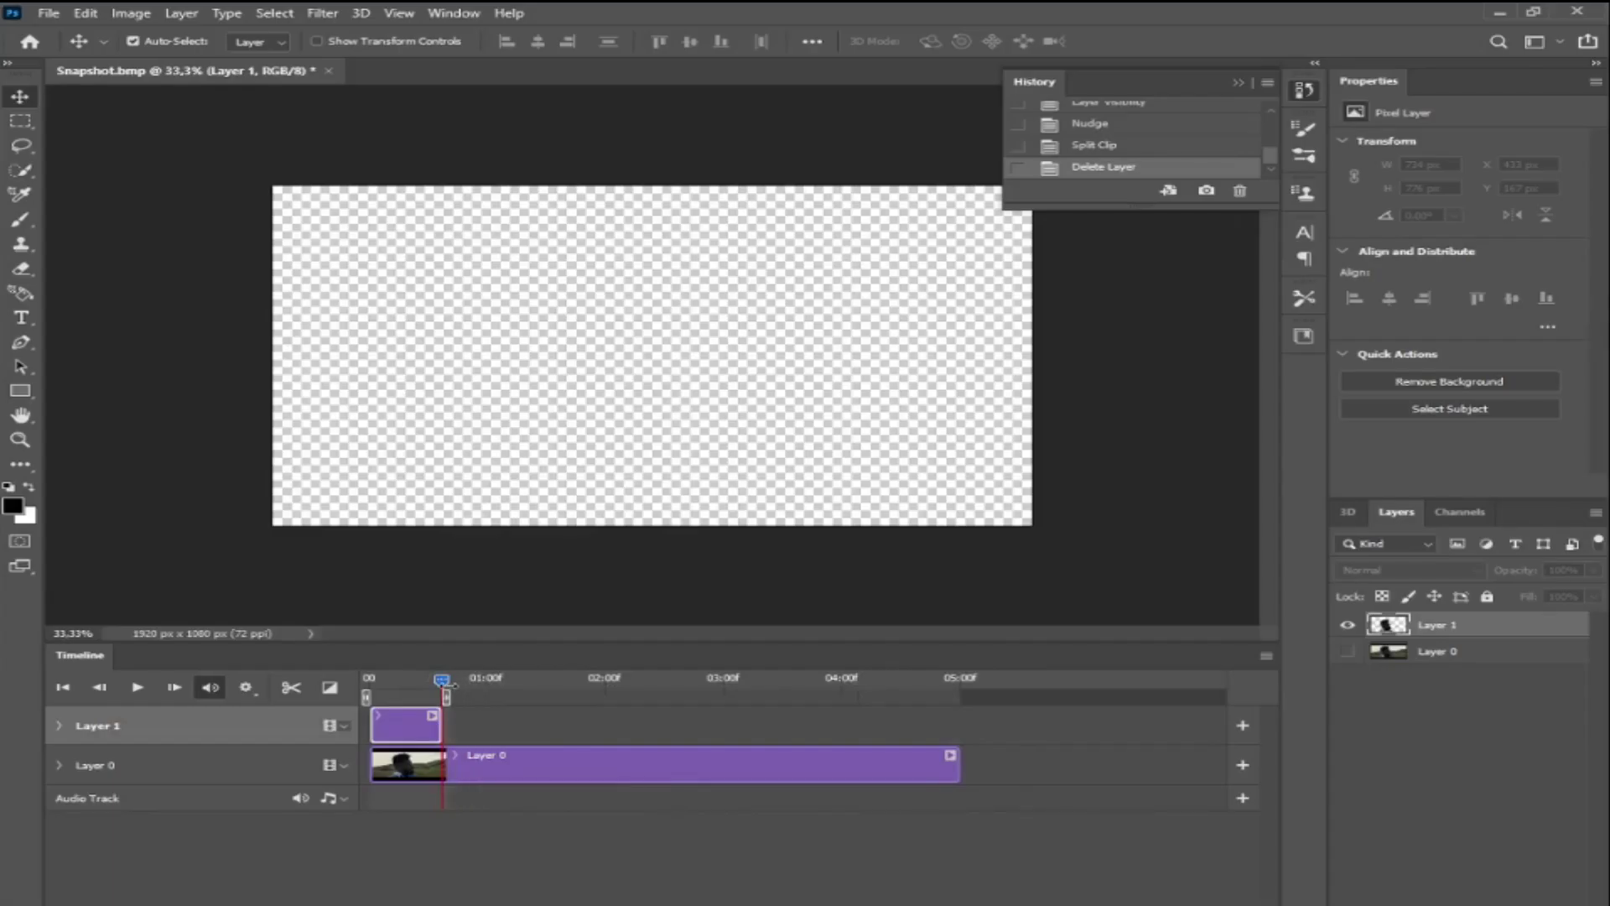
Split the Layer 1 head clip at frame 12.
left_click_drag(447, 697, 450, 698)
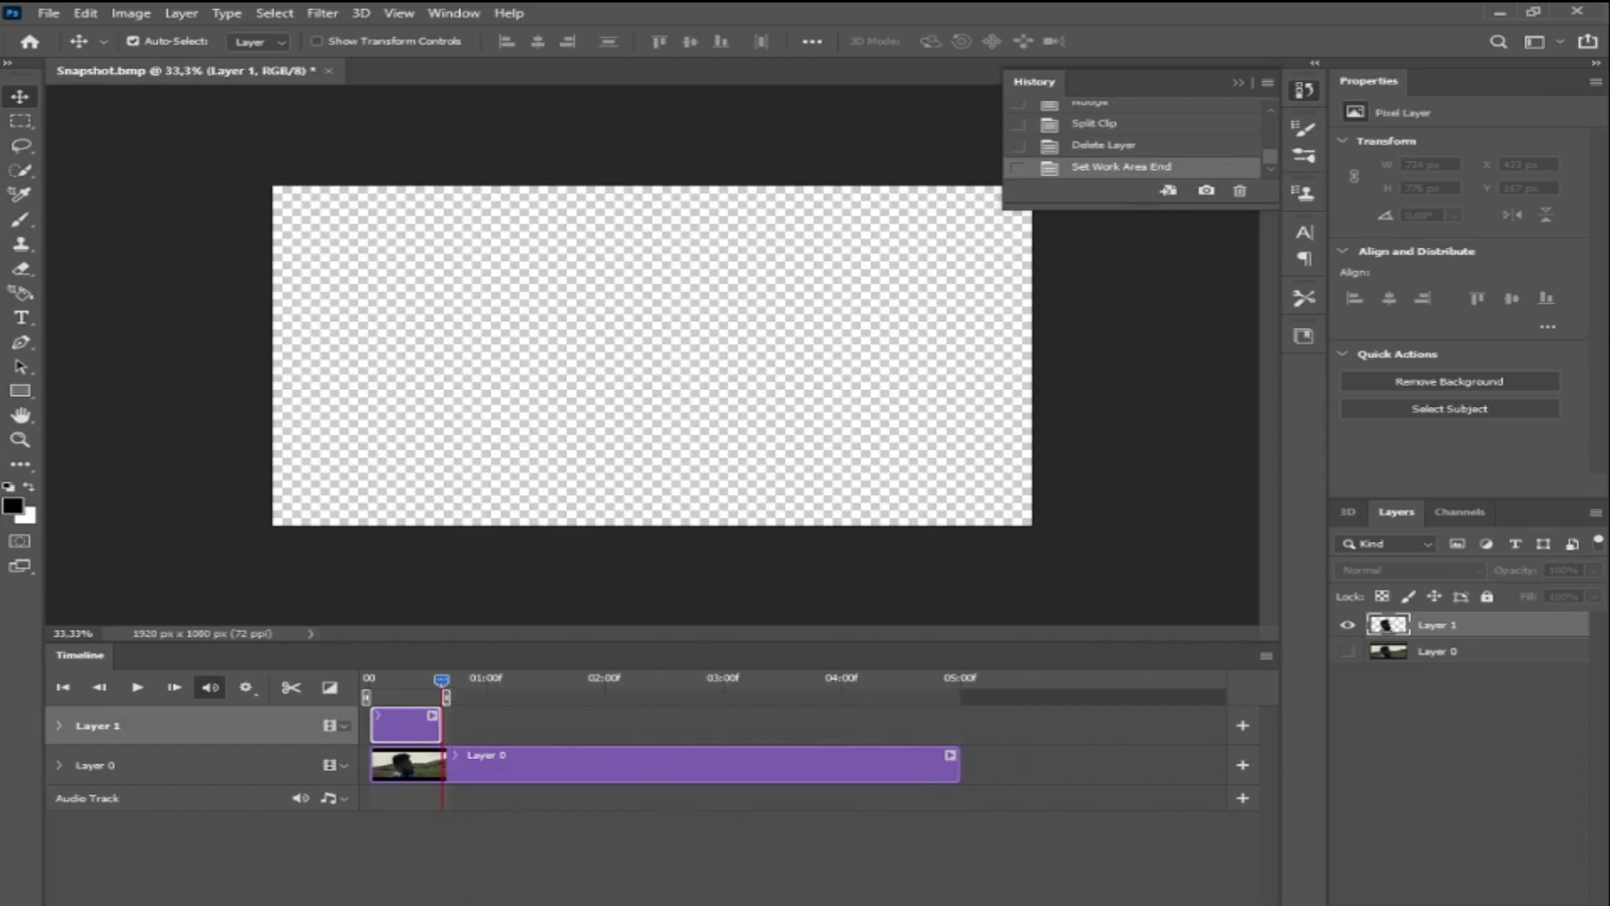
scroll(796, 738, "up", 3)
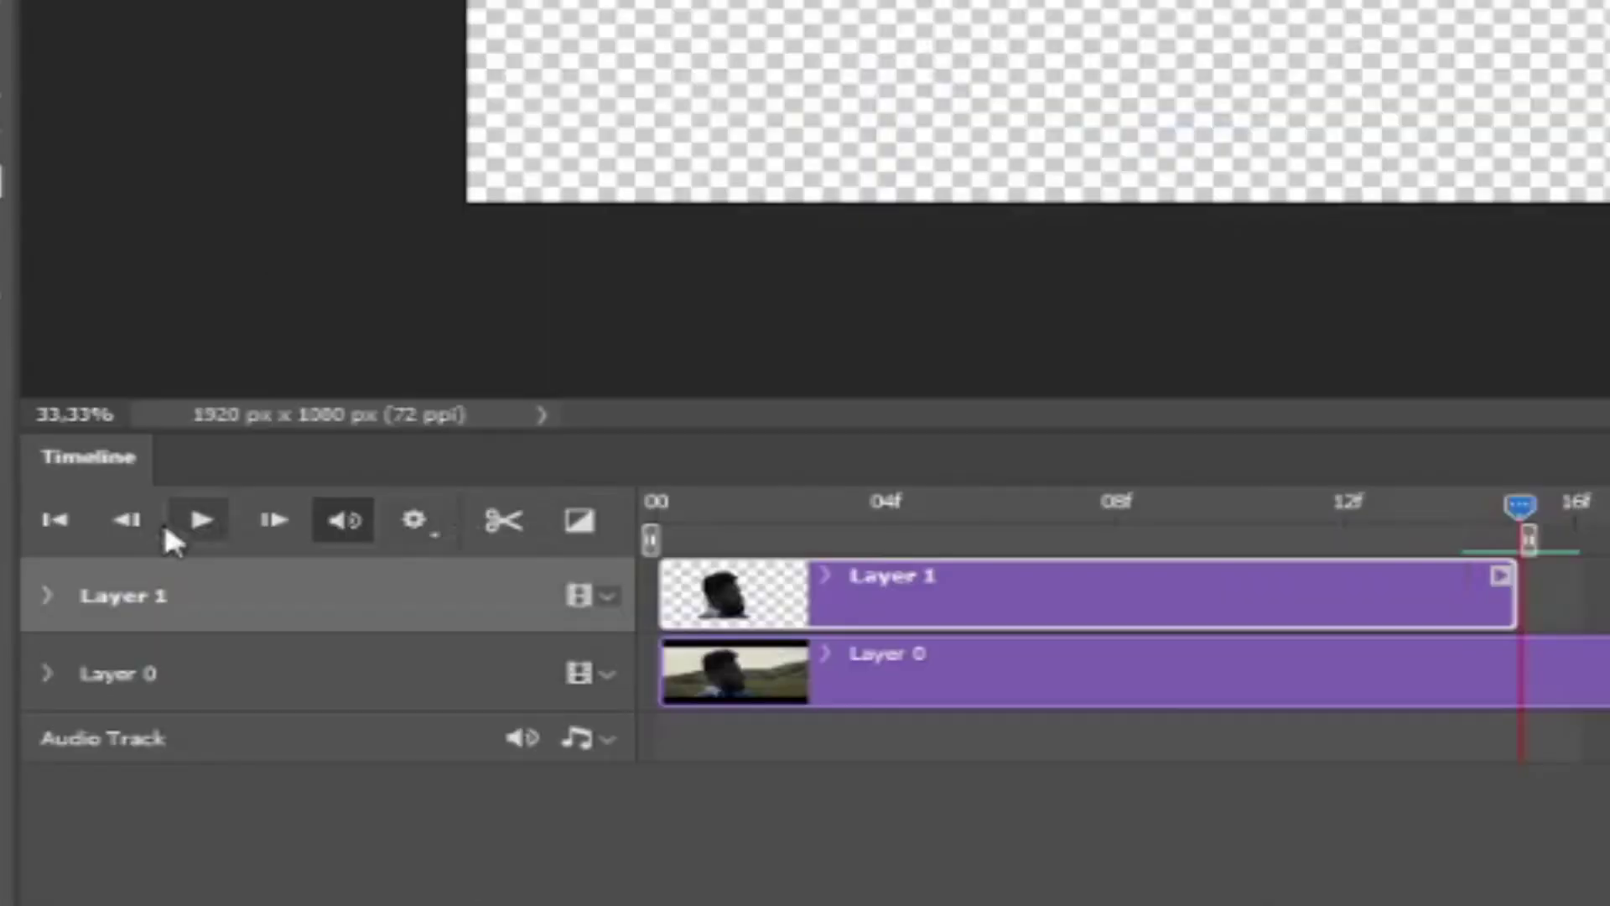
left_click(100, 686)
left_click(100, 687)
left_click(144, 531)
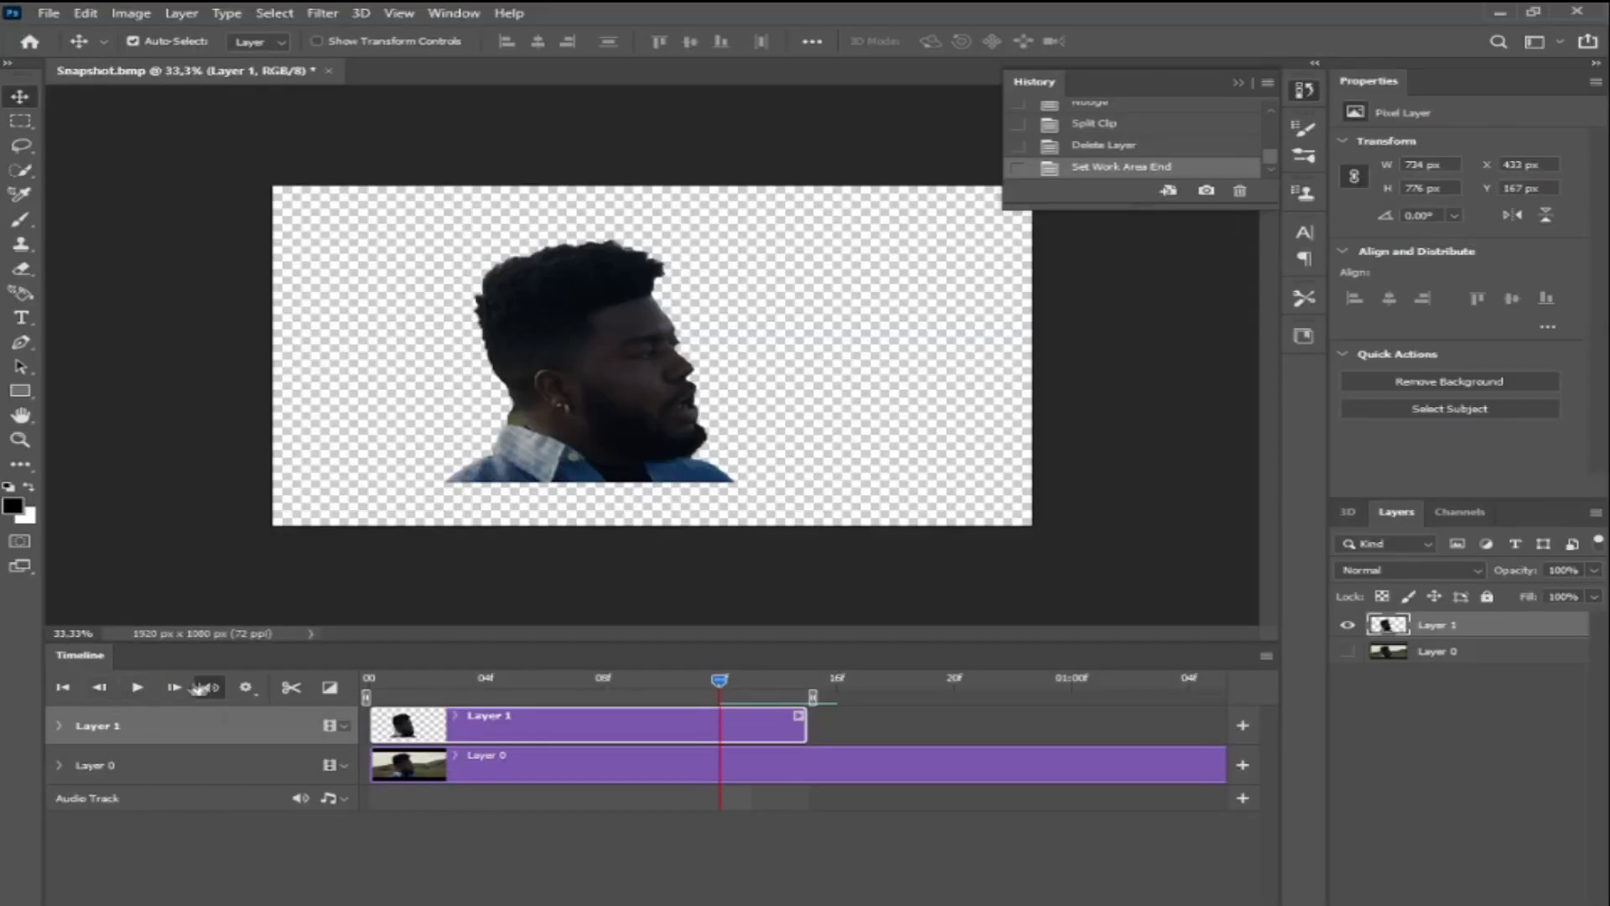
left_click(291, 686)
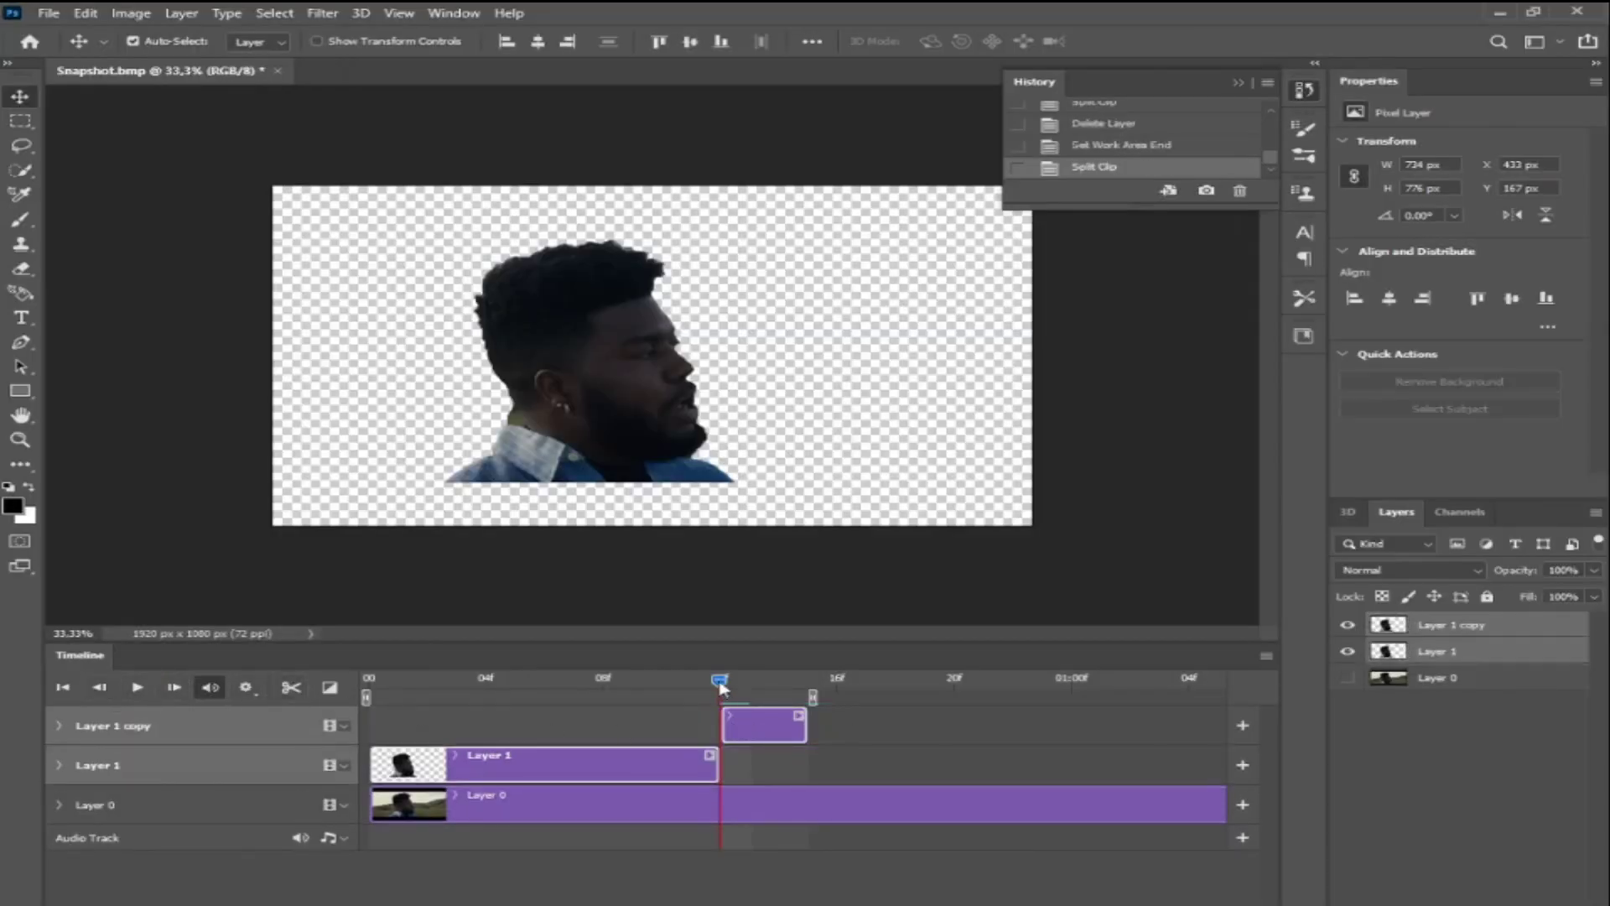
Step back to about frame 9 and split Layer 1 again, creating Layer 1 copy 2.
mouse_move(723, 686)
left_mouse_down()
mouse_move(776, 687)
mouse_move(751, 688)
left_mouse_up()
left_click(103, 688)
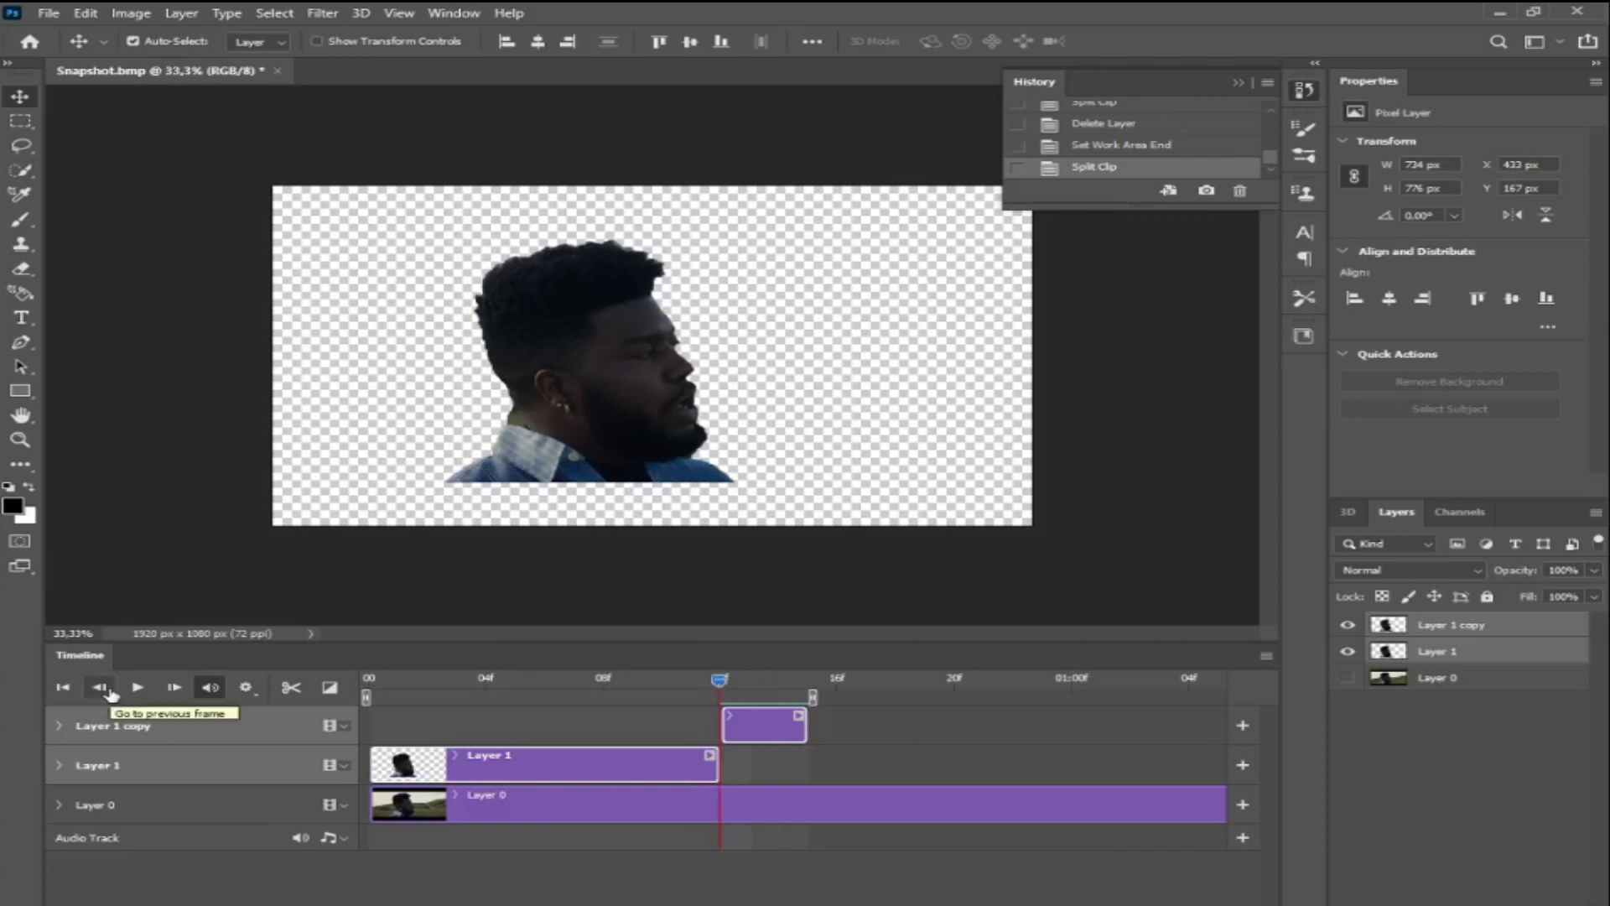
left_click(102, 687)
left_click(102, 688)
left_click(102, 687)
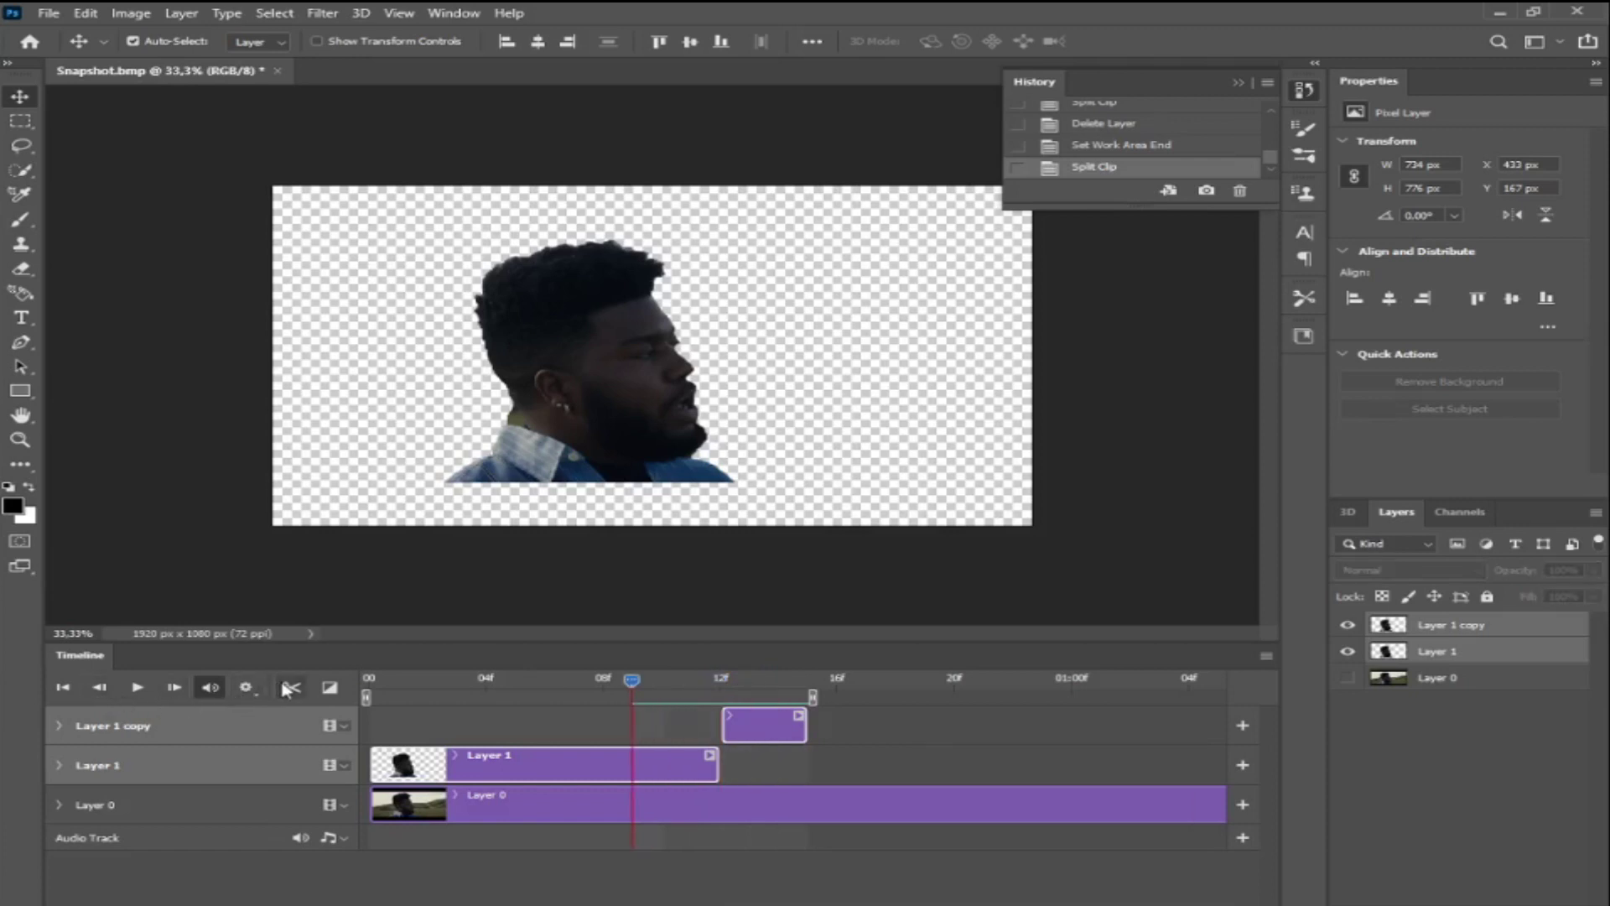
left_click(641, 773)
key("ctrl+shift+k")
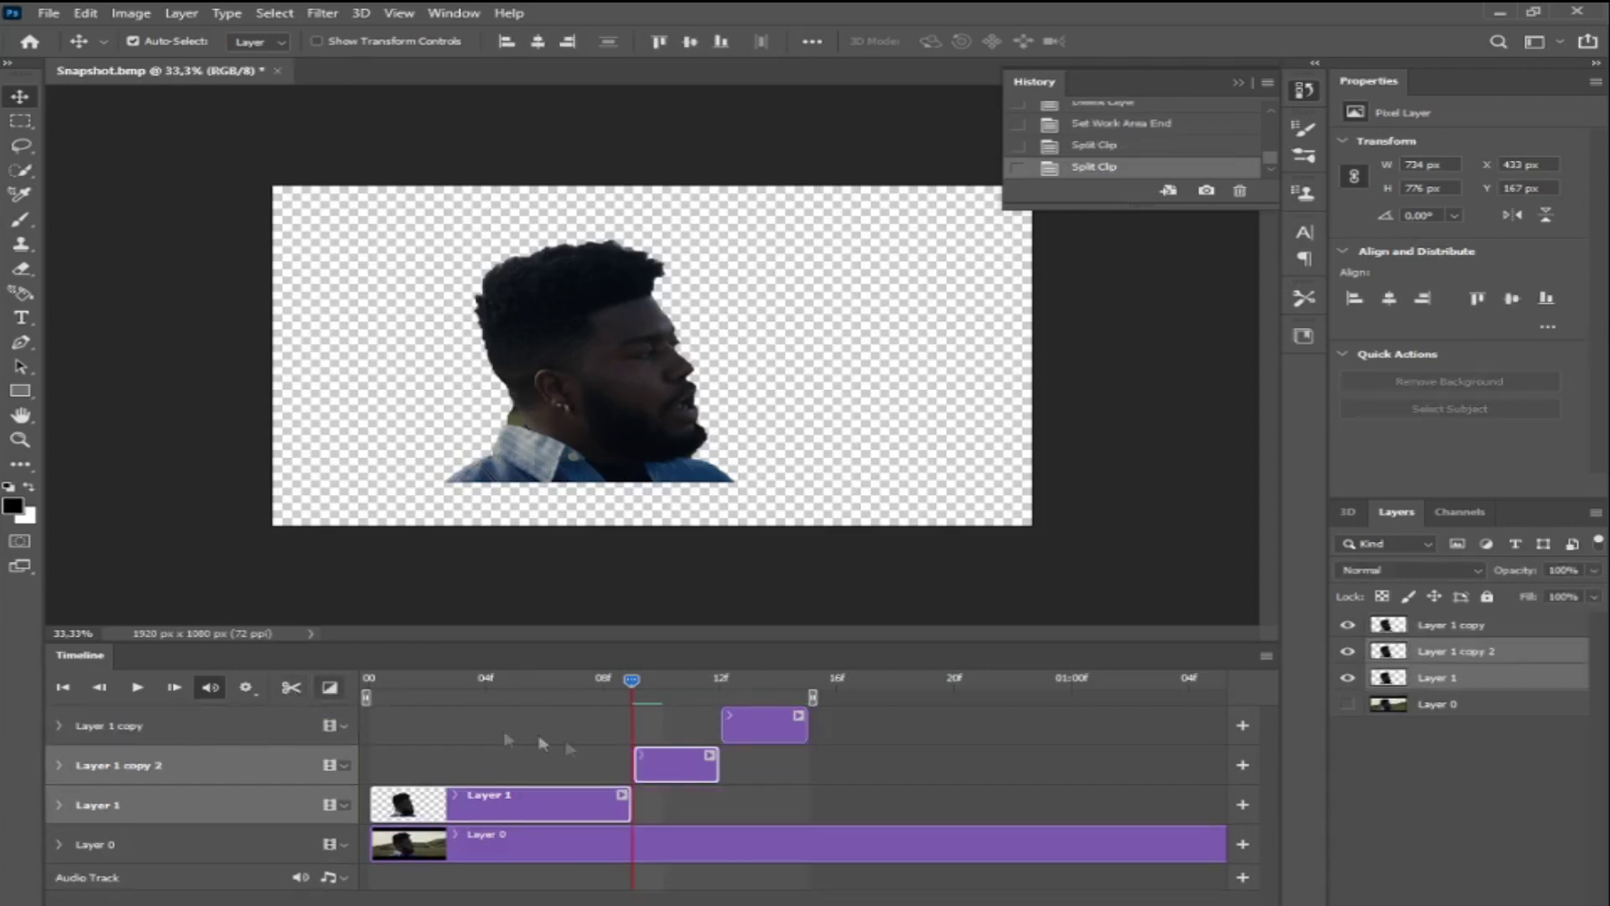
left_click(645, 770)
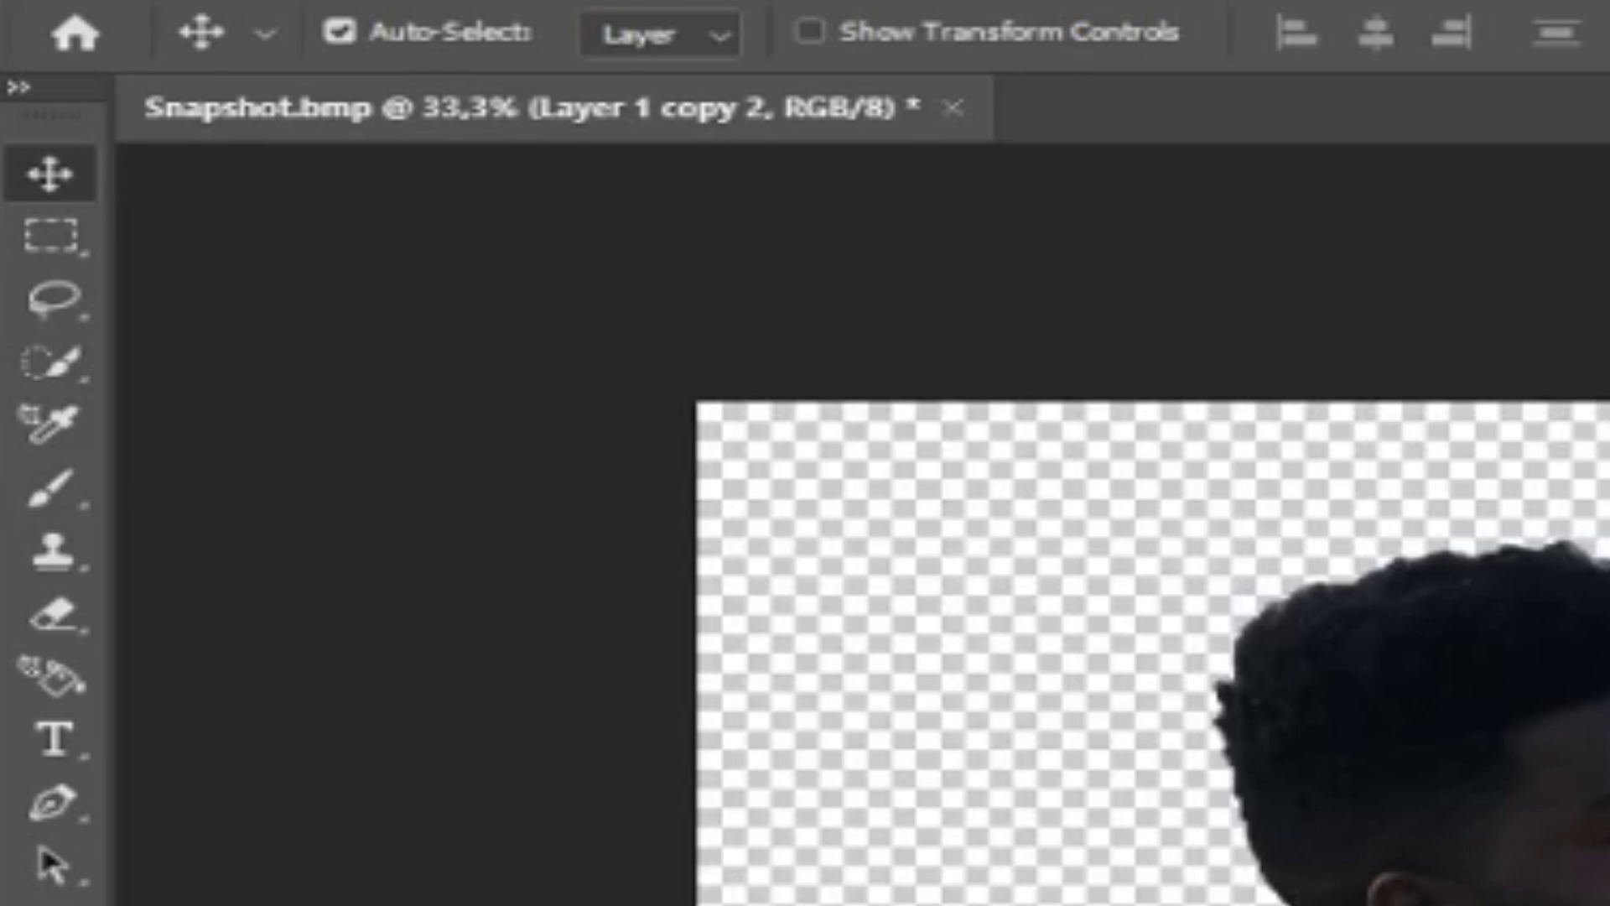
Outline the top of the man's hair with a closed Polygonal Lasso selection.
left_click(76, 356)
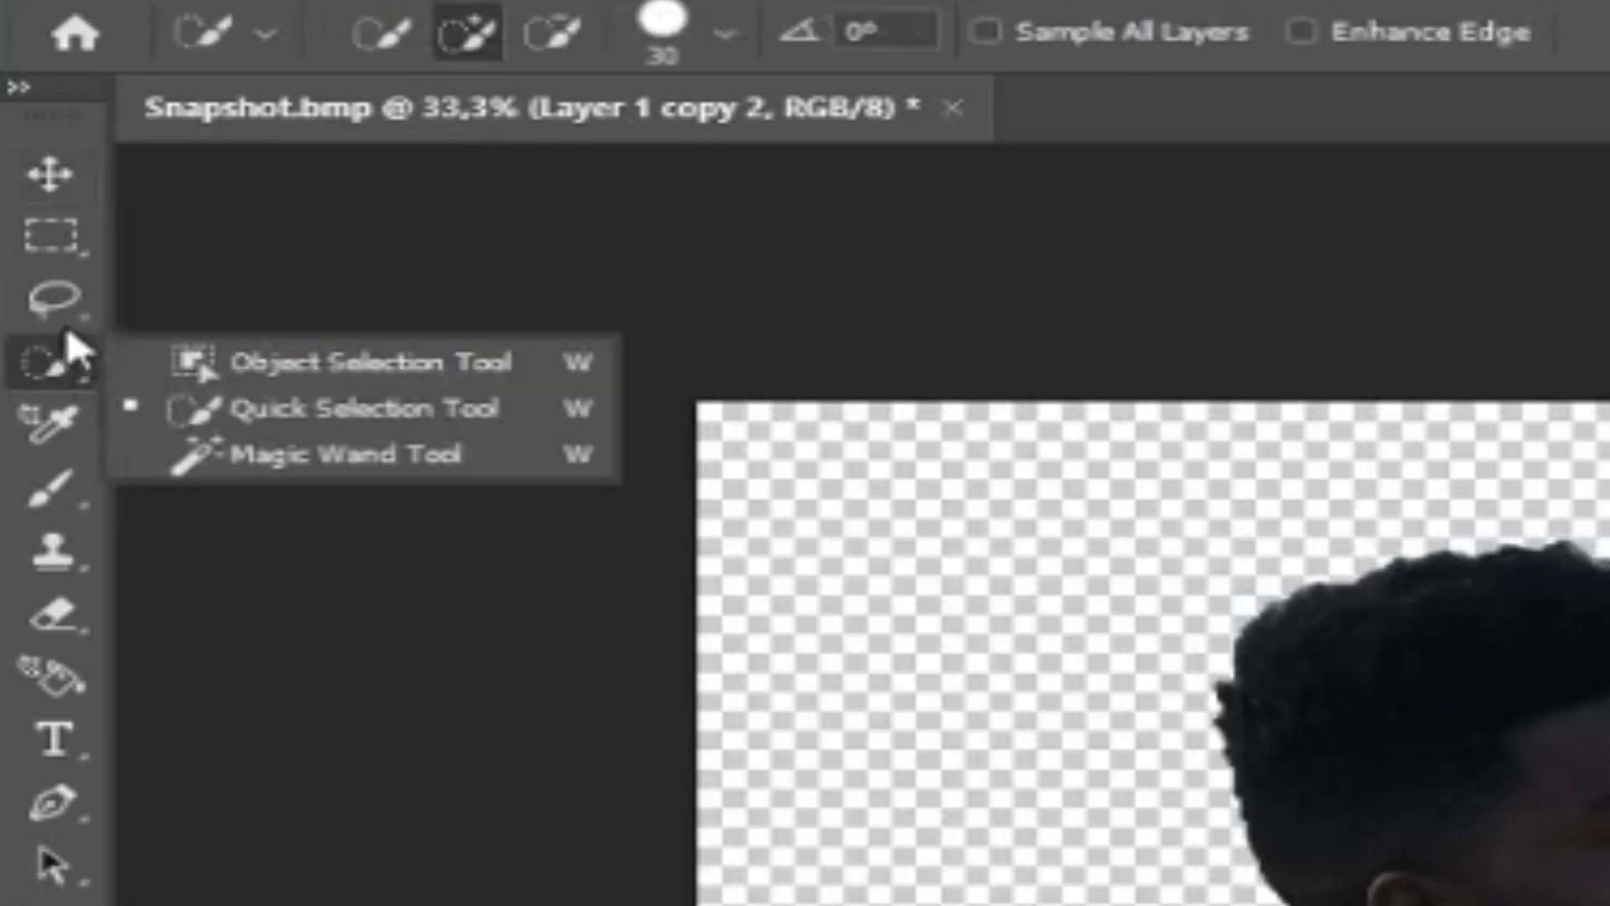
left_click(63, 310)
left_click(184, 356)
left_click(1093, 587)
left_click(1211, 719)
left_click(1330, 676)
left_click(1502, 698)
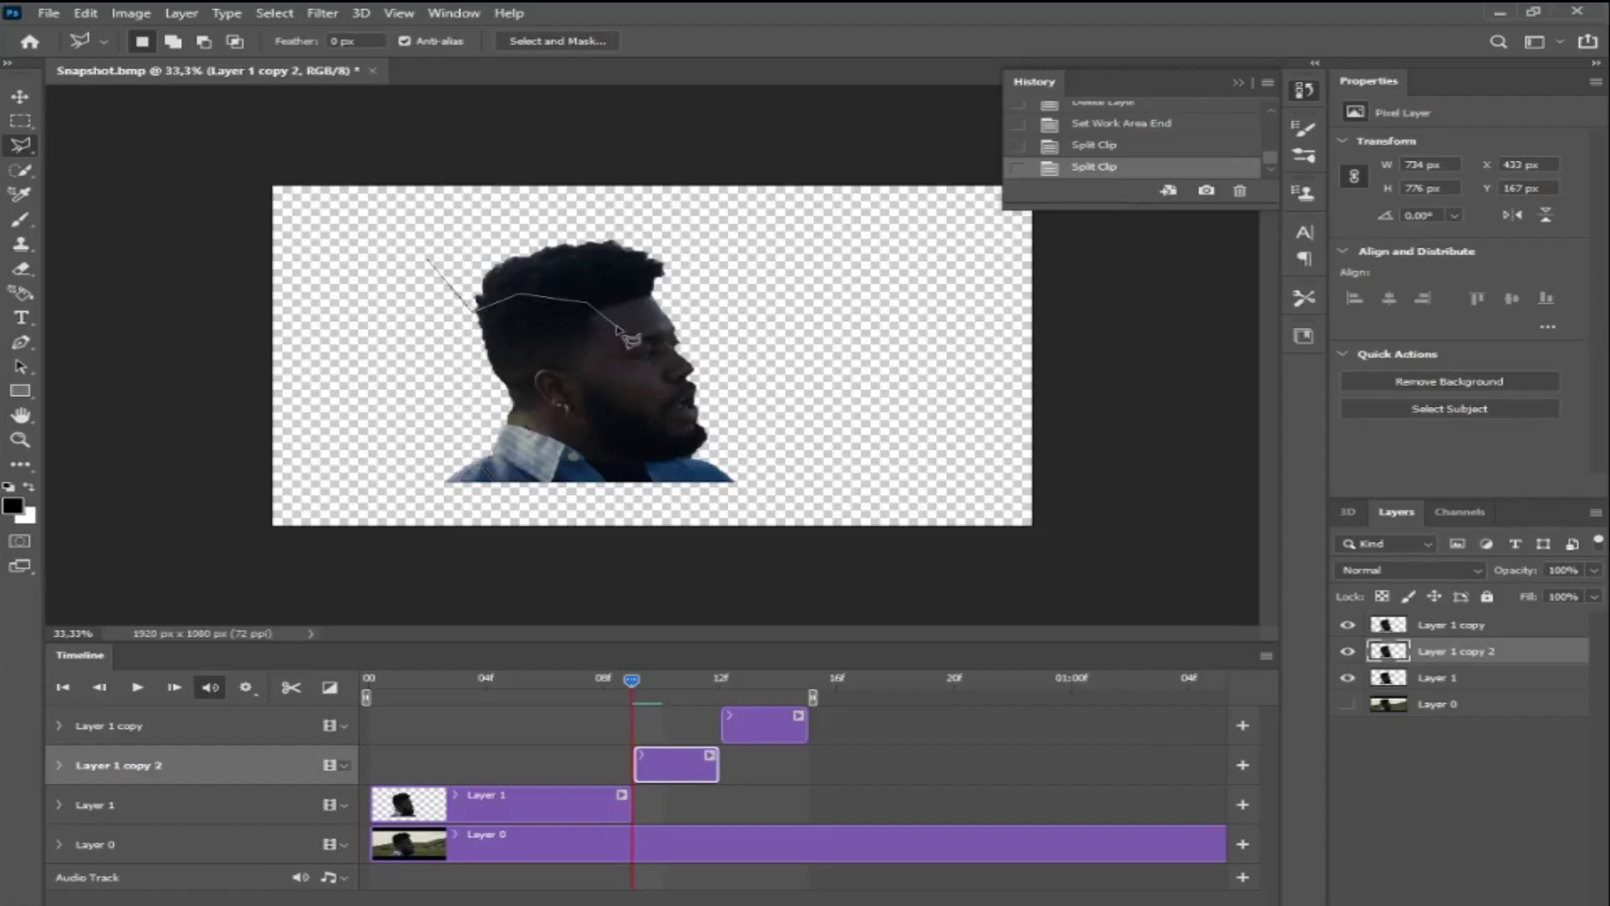
left_click(698, 320)
left_click(715, 286)
left_click(686, 248)
left_click(598, 220)
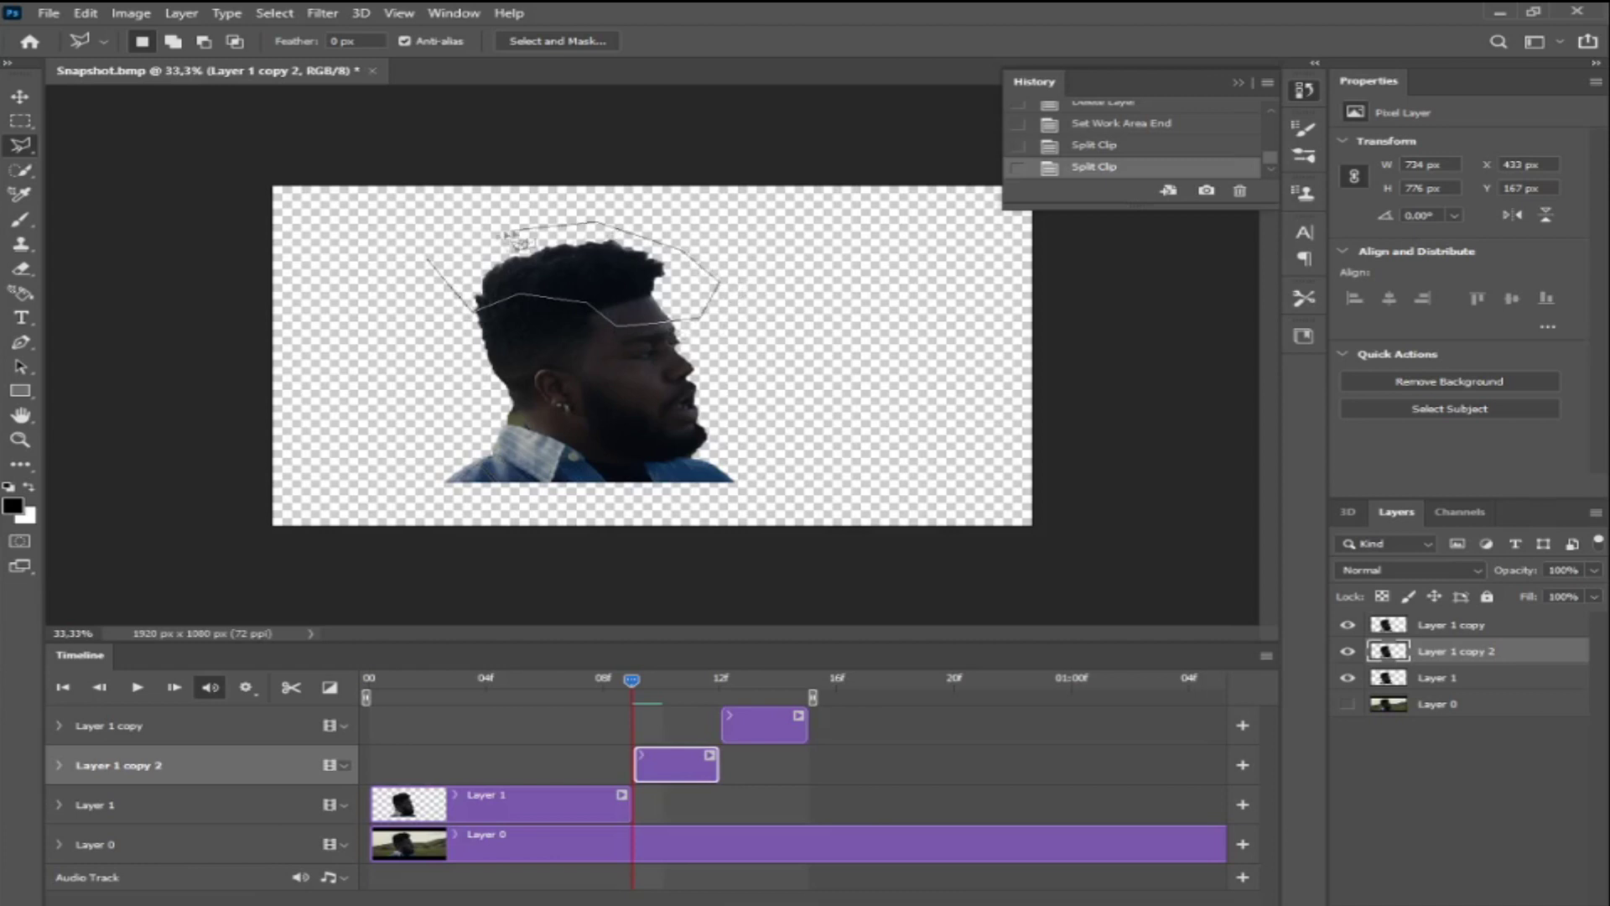
left_click(428, 262)
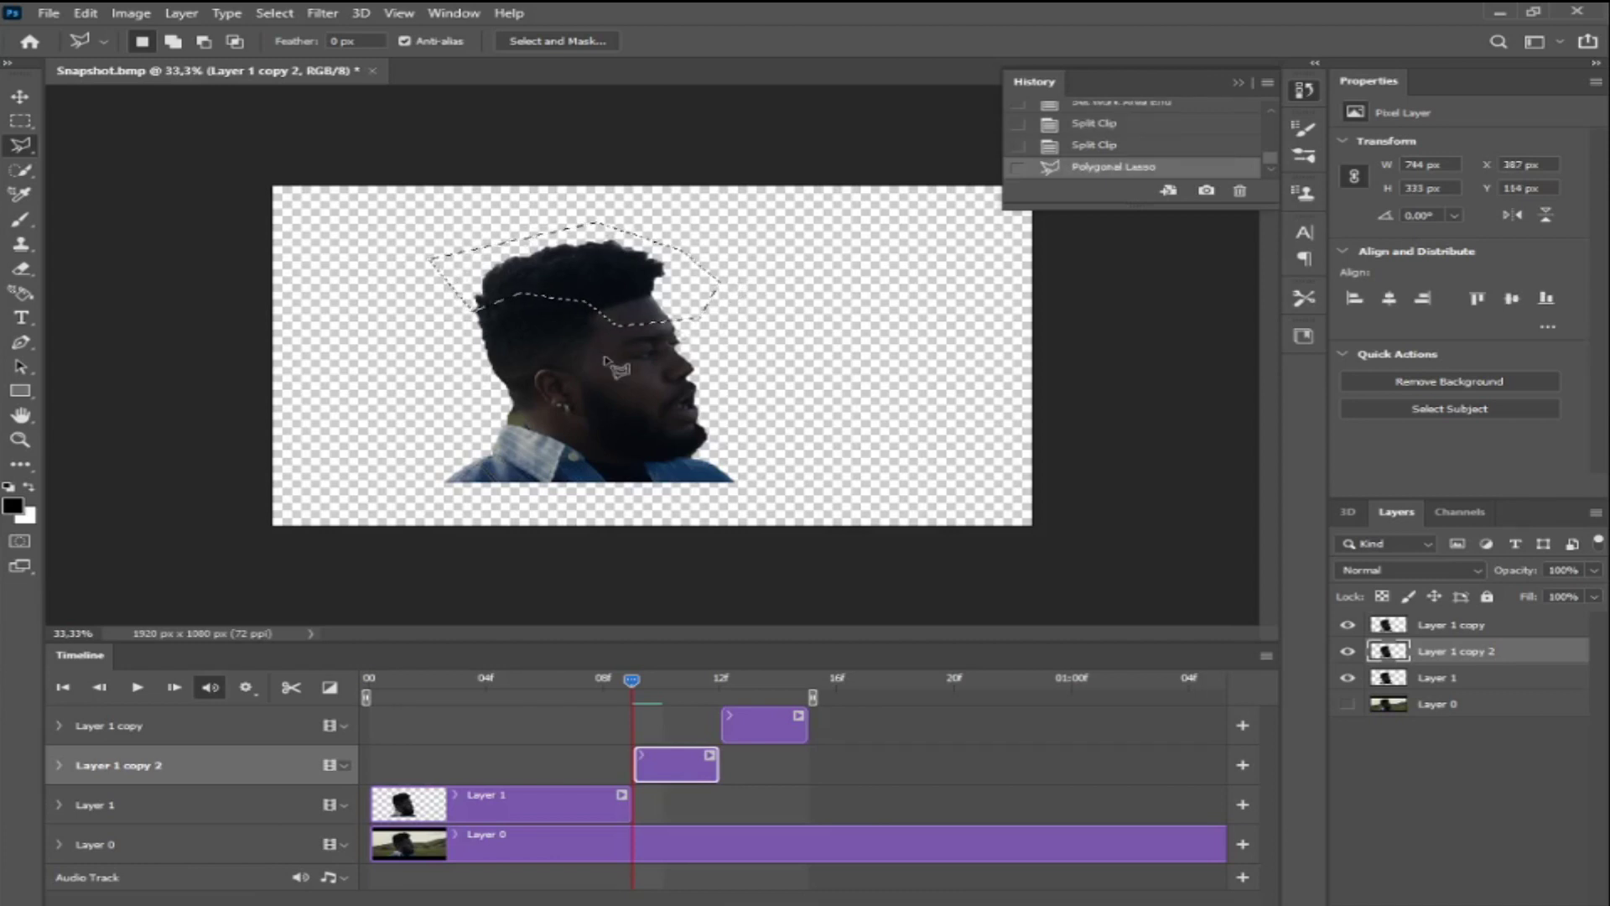
Flip the selected hair down over the face (H -99.10%) and paste it onto new Layer 2.
right_click(614, 277)
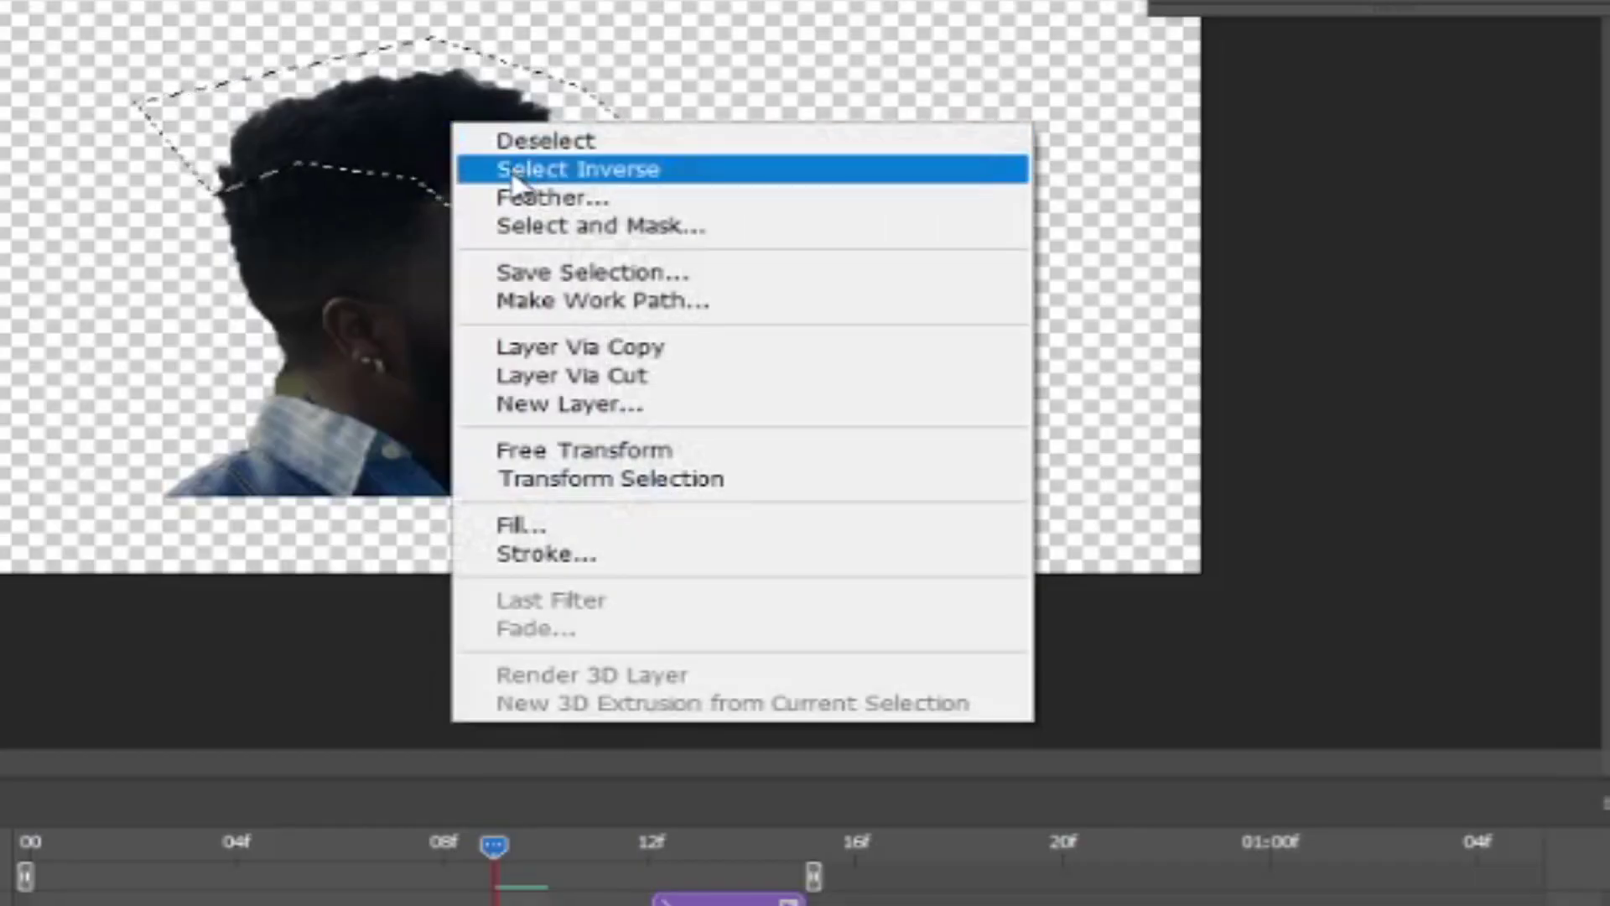
left_click(717, 453)
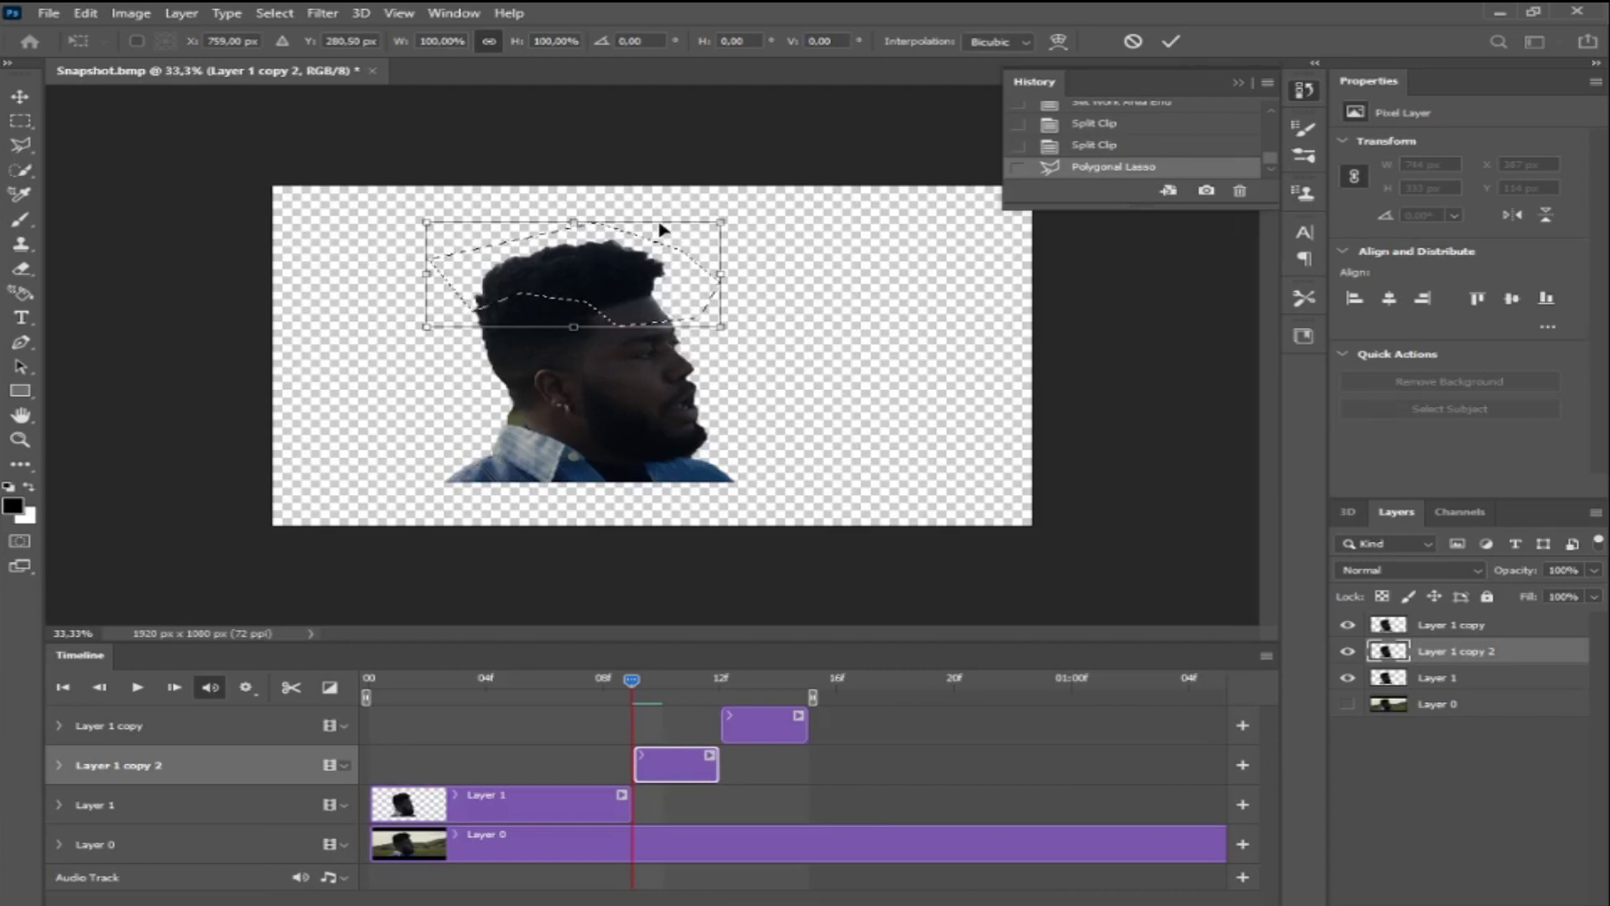
left_click_drag(663, 218, 667, 426)
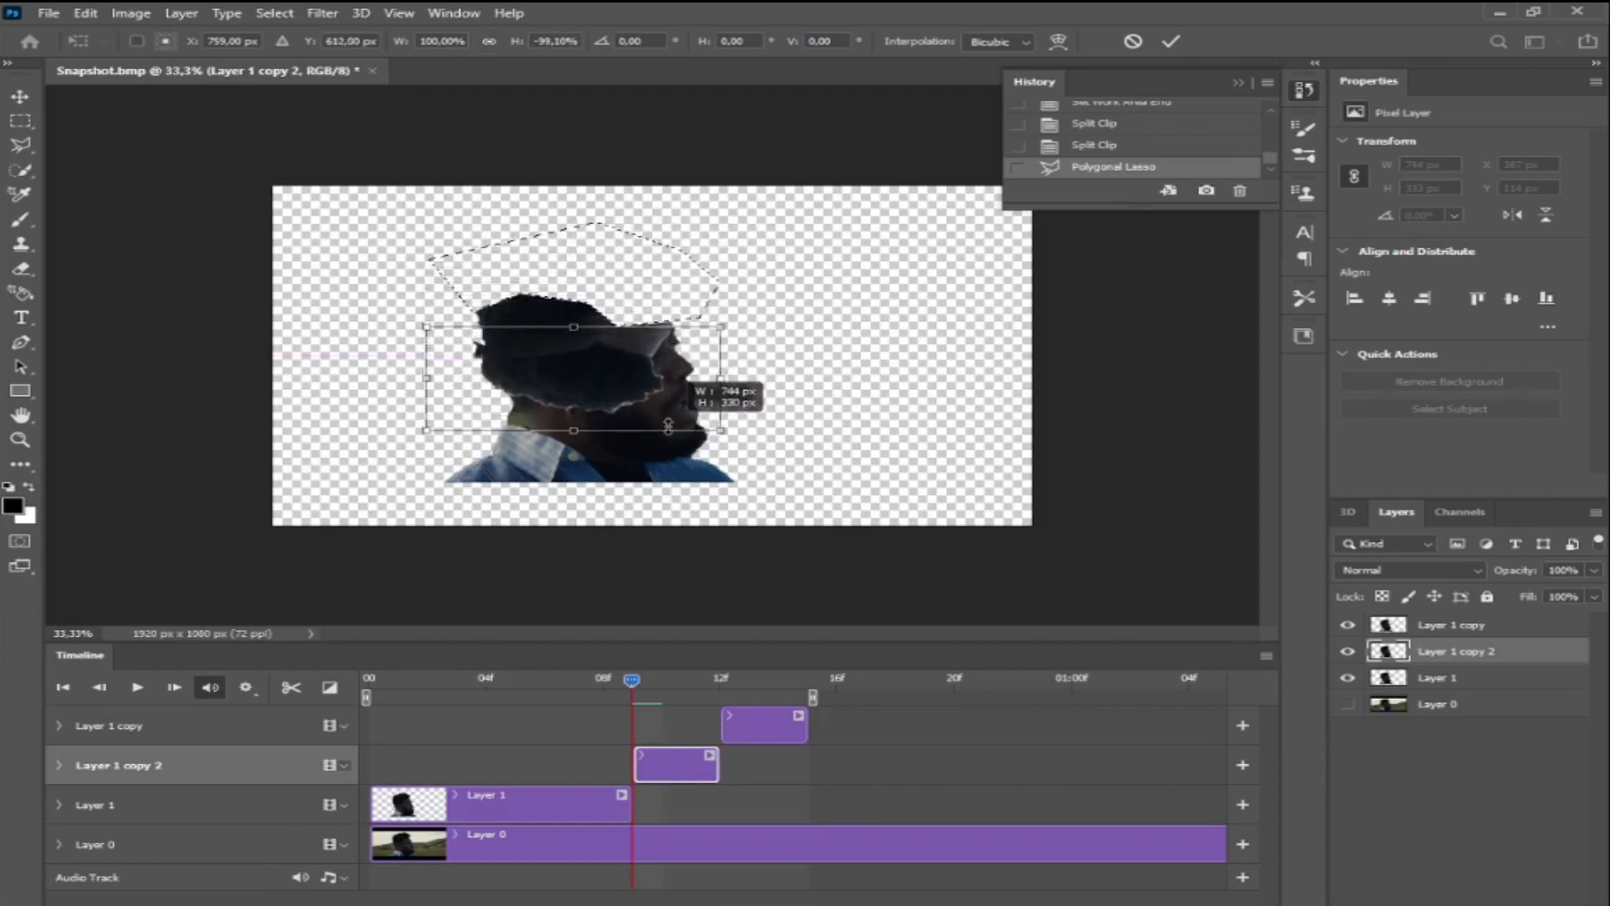
left_click_drag(594, 370, 595, 331)
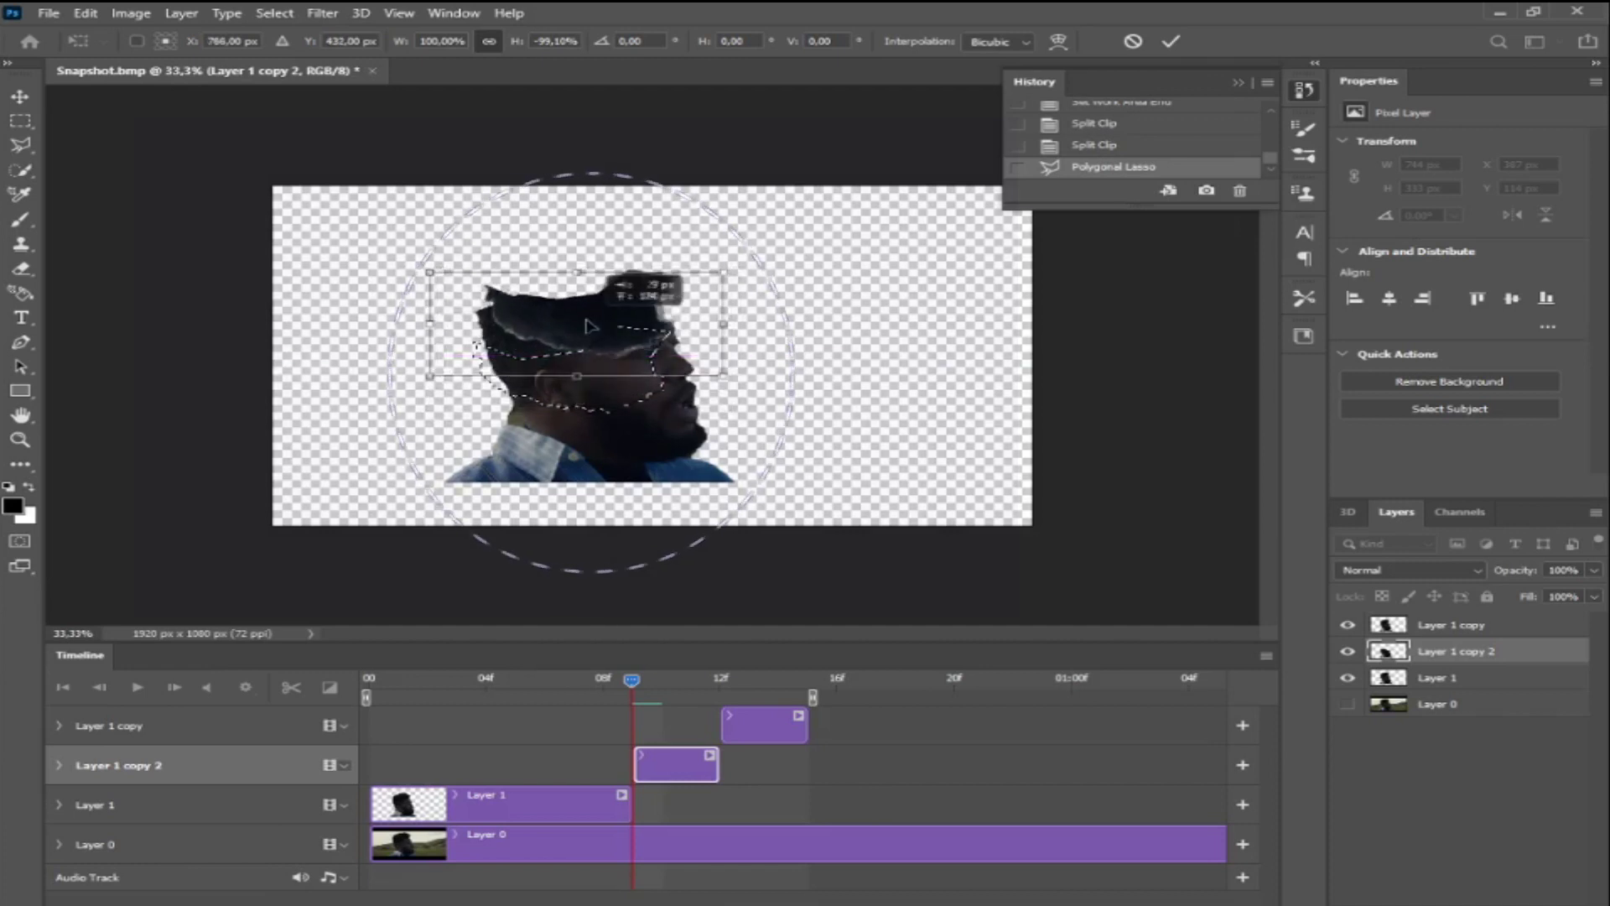
key("Return")
key("ctrl+c")
key("ctrl+v")
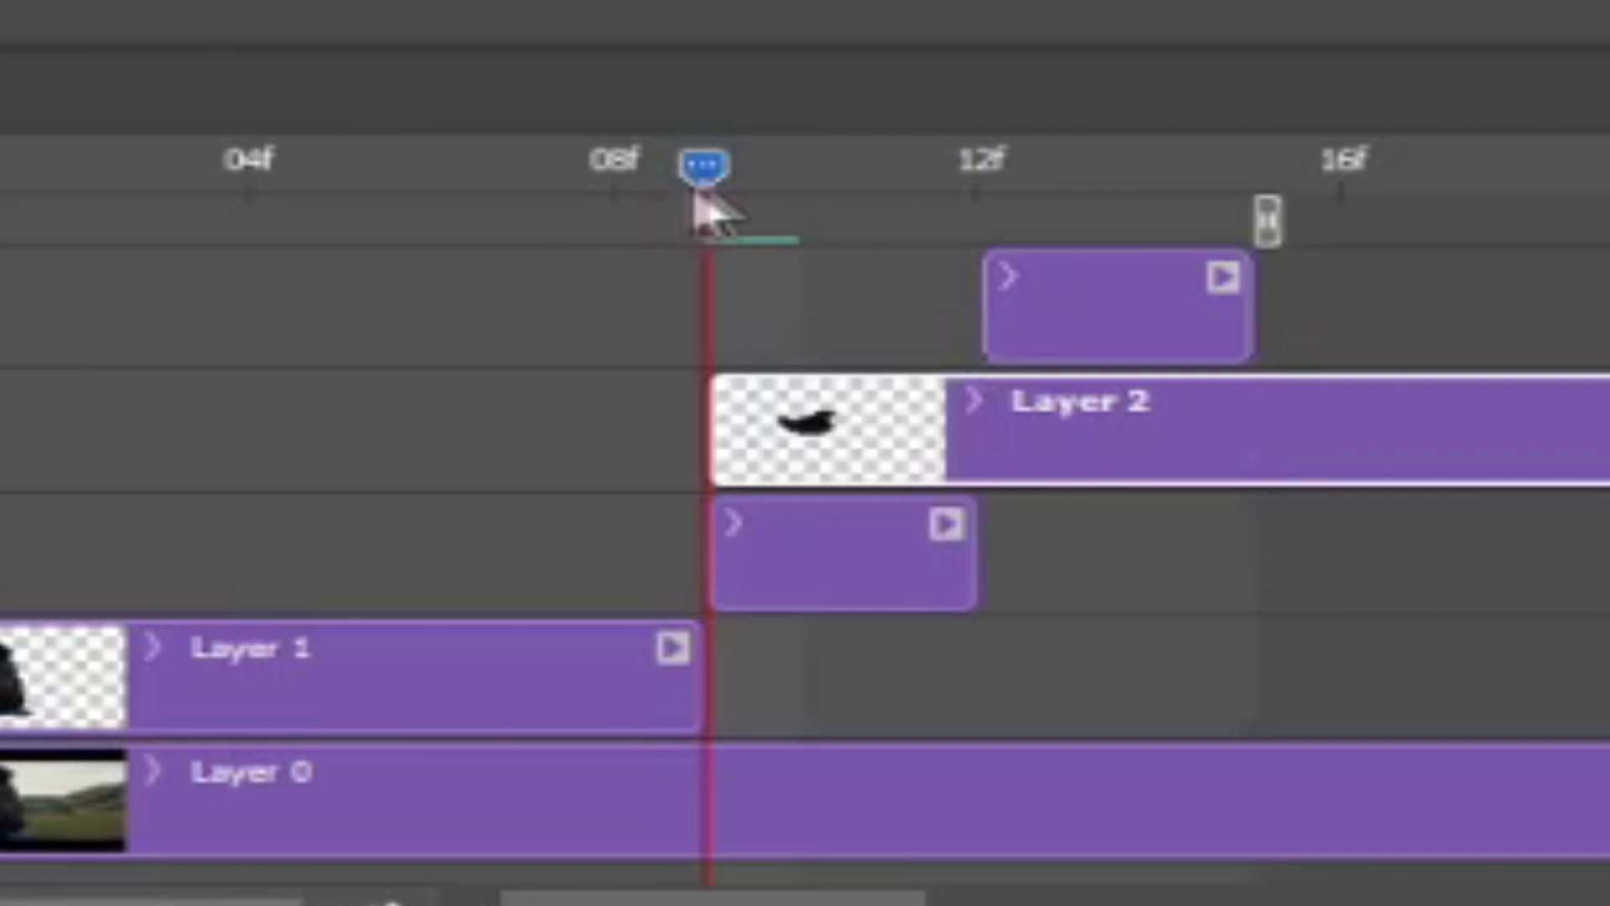
Split Layer 2 at frame 12, delete its tail, and open Layer 2's Layer Style settings.
left_click_drag(629, 689, 736, 682)
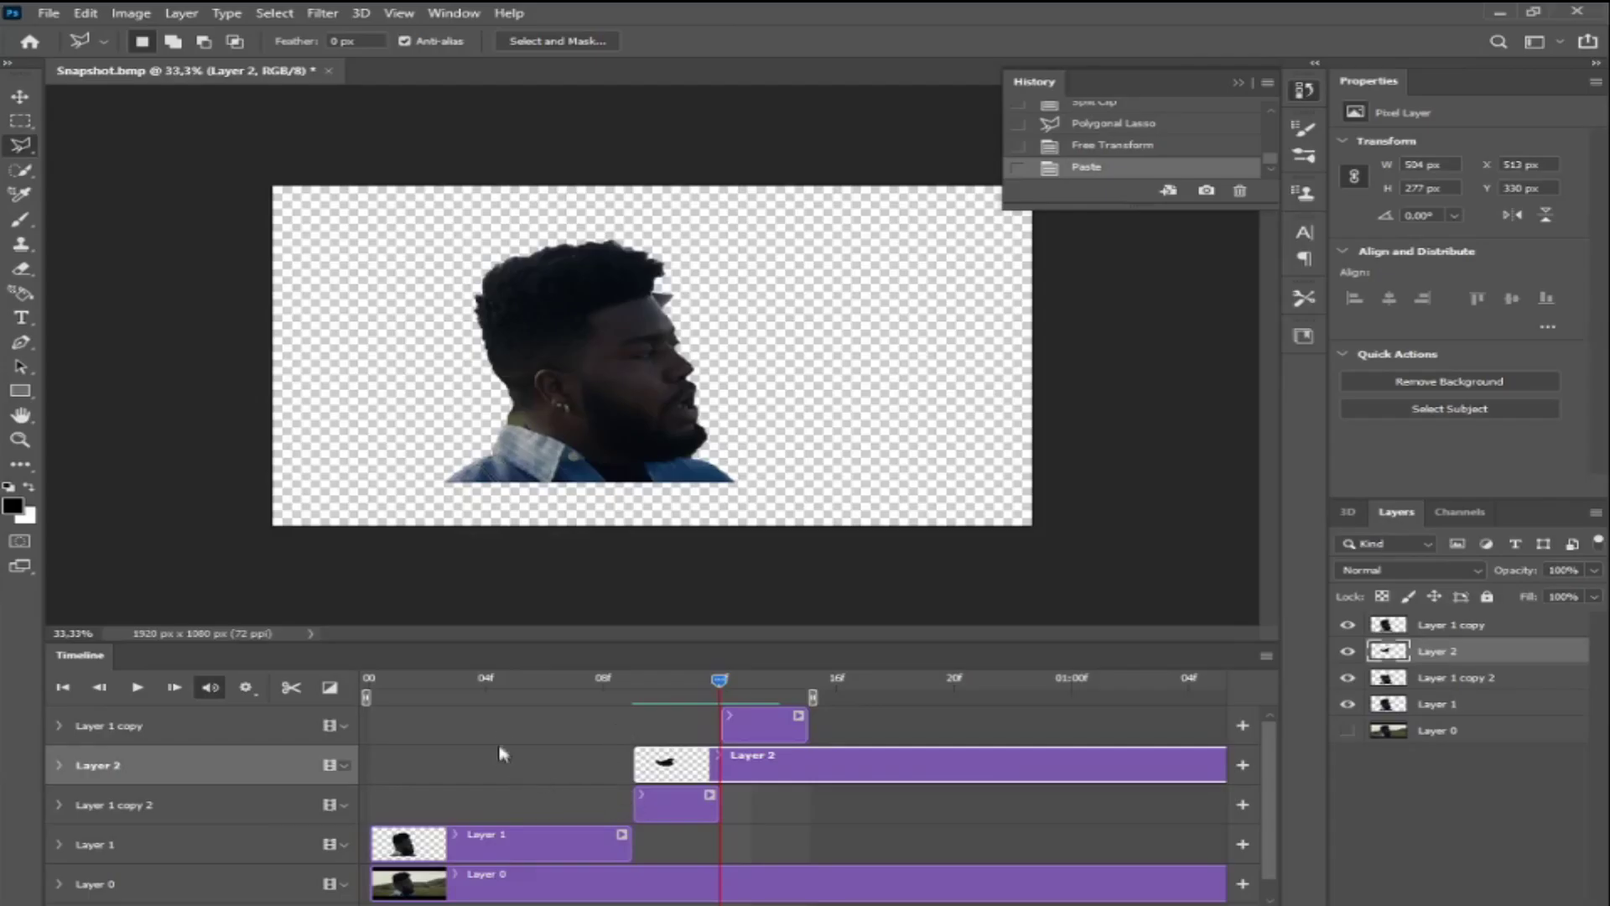
left_click(291, 687)
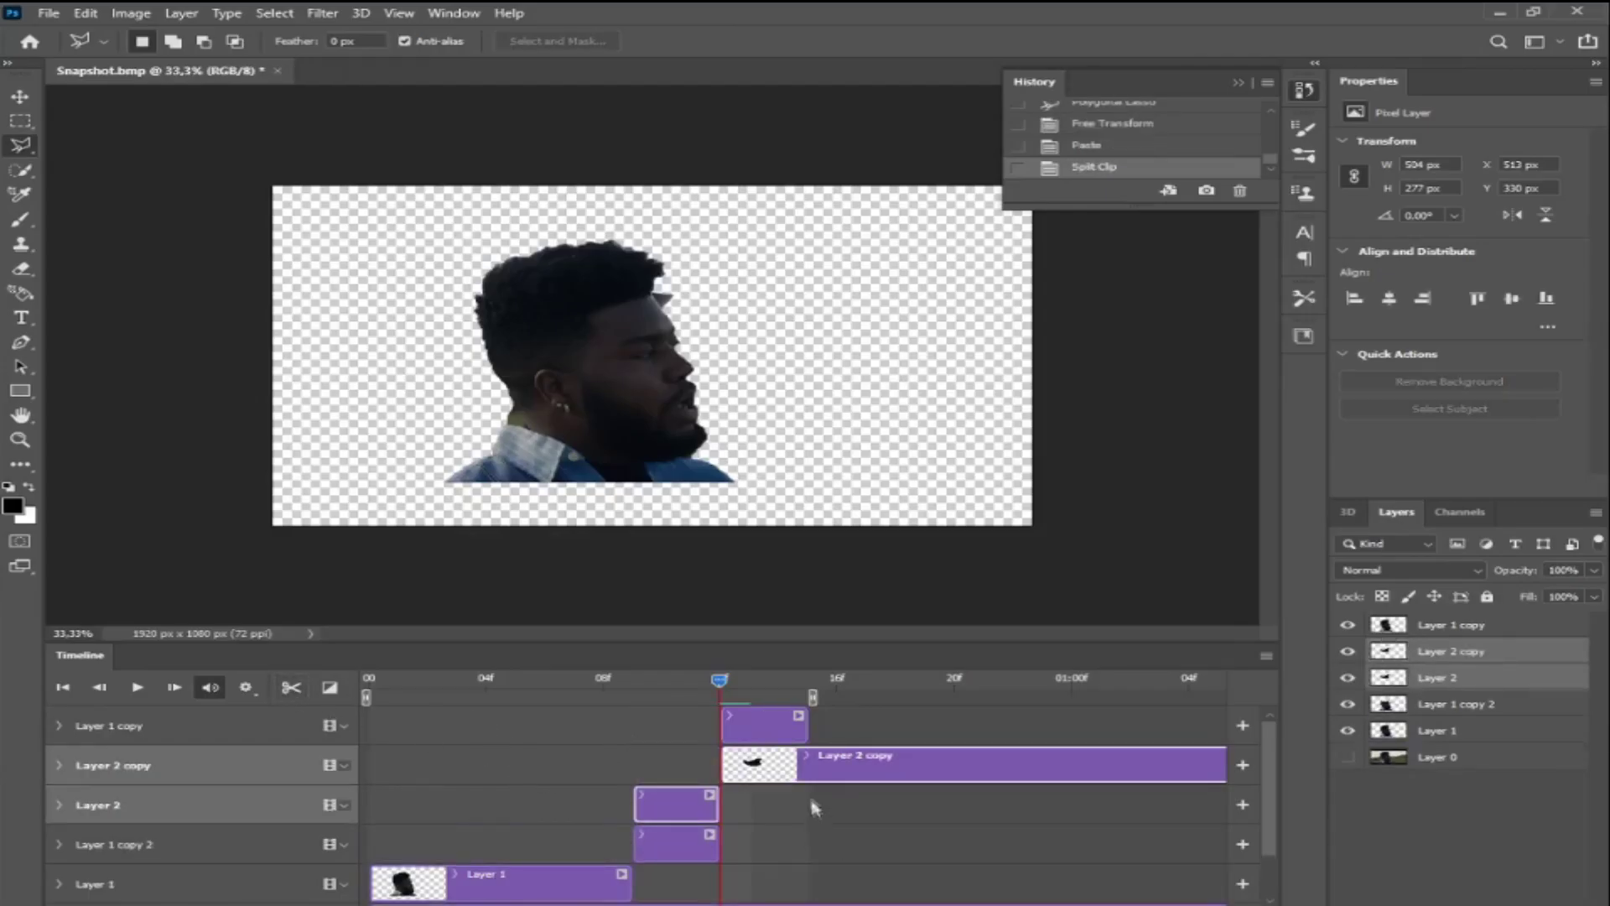
key("Delete")
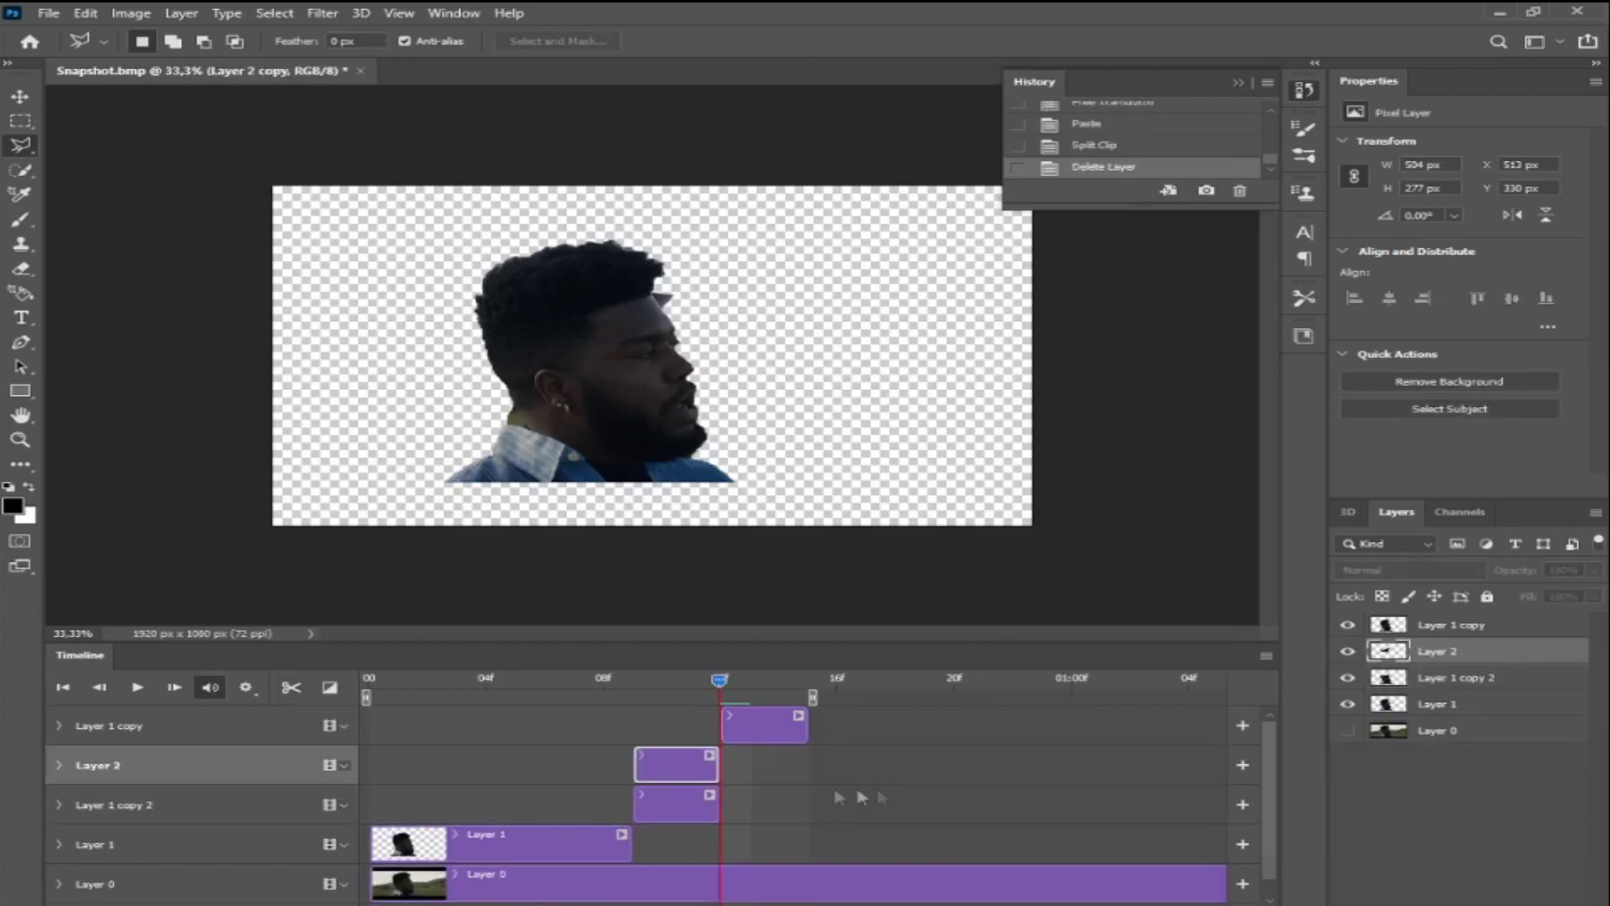
left_click_drag(715, 688, 688, 694)
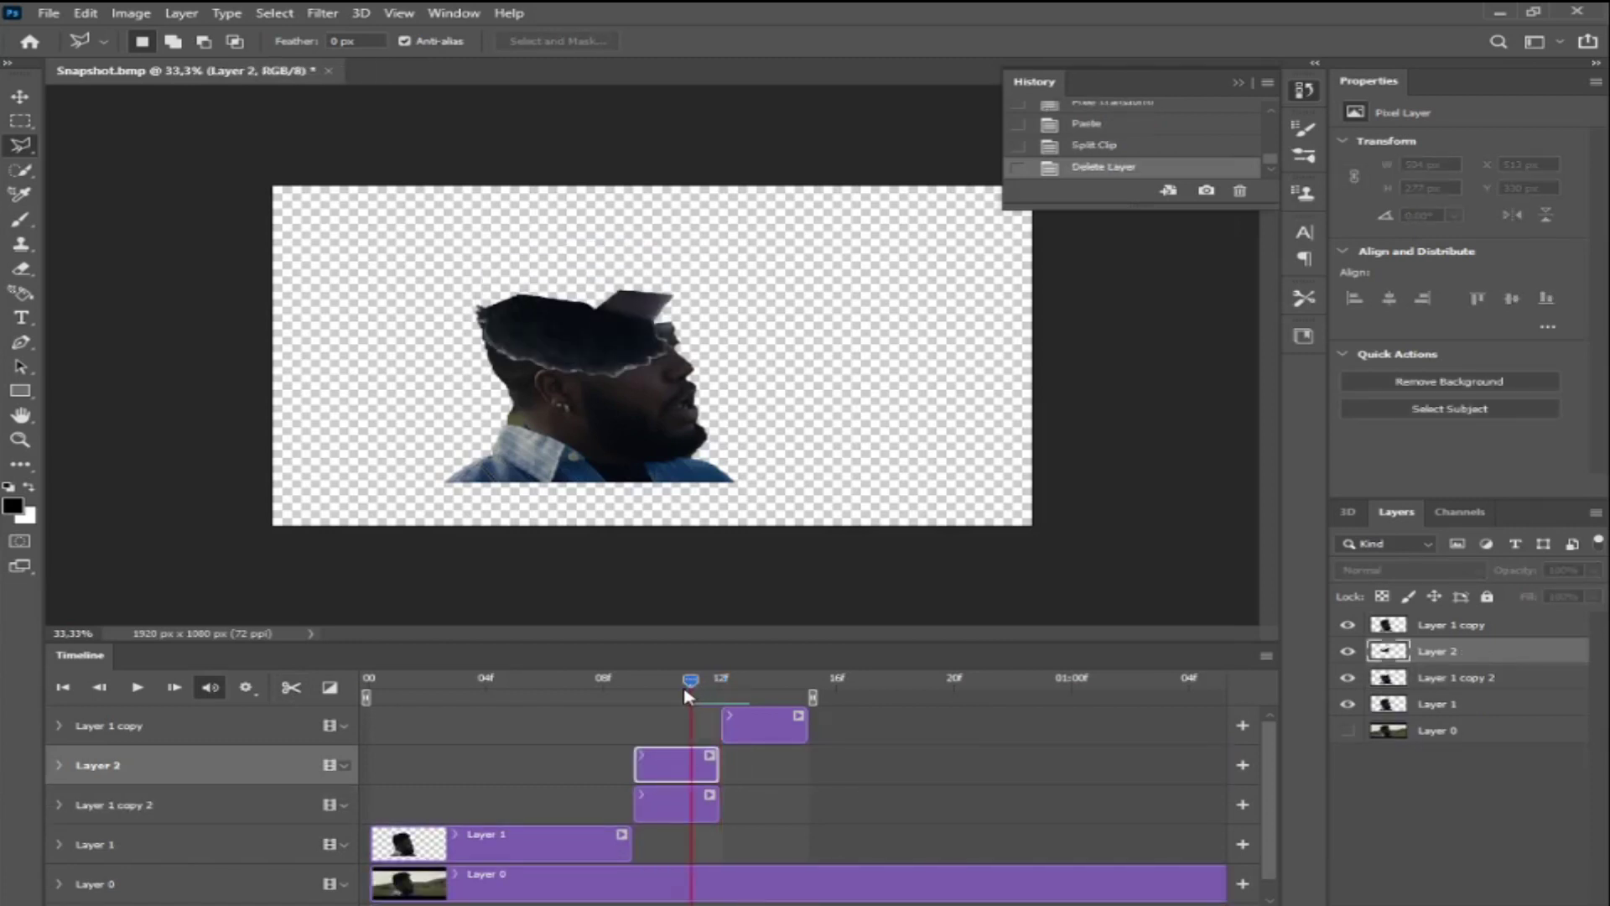
left_click(1518, 653)
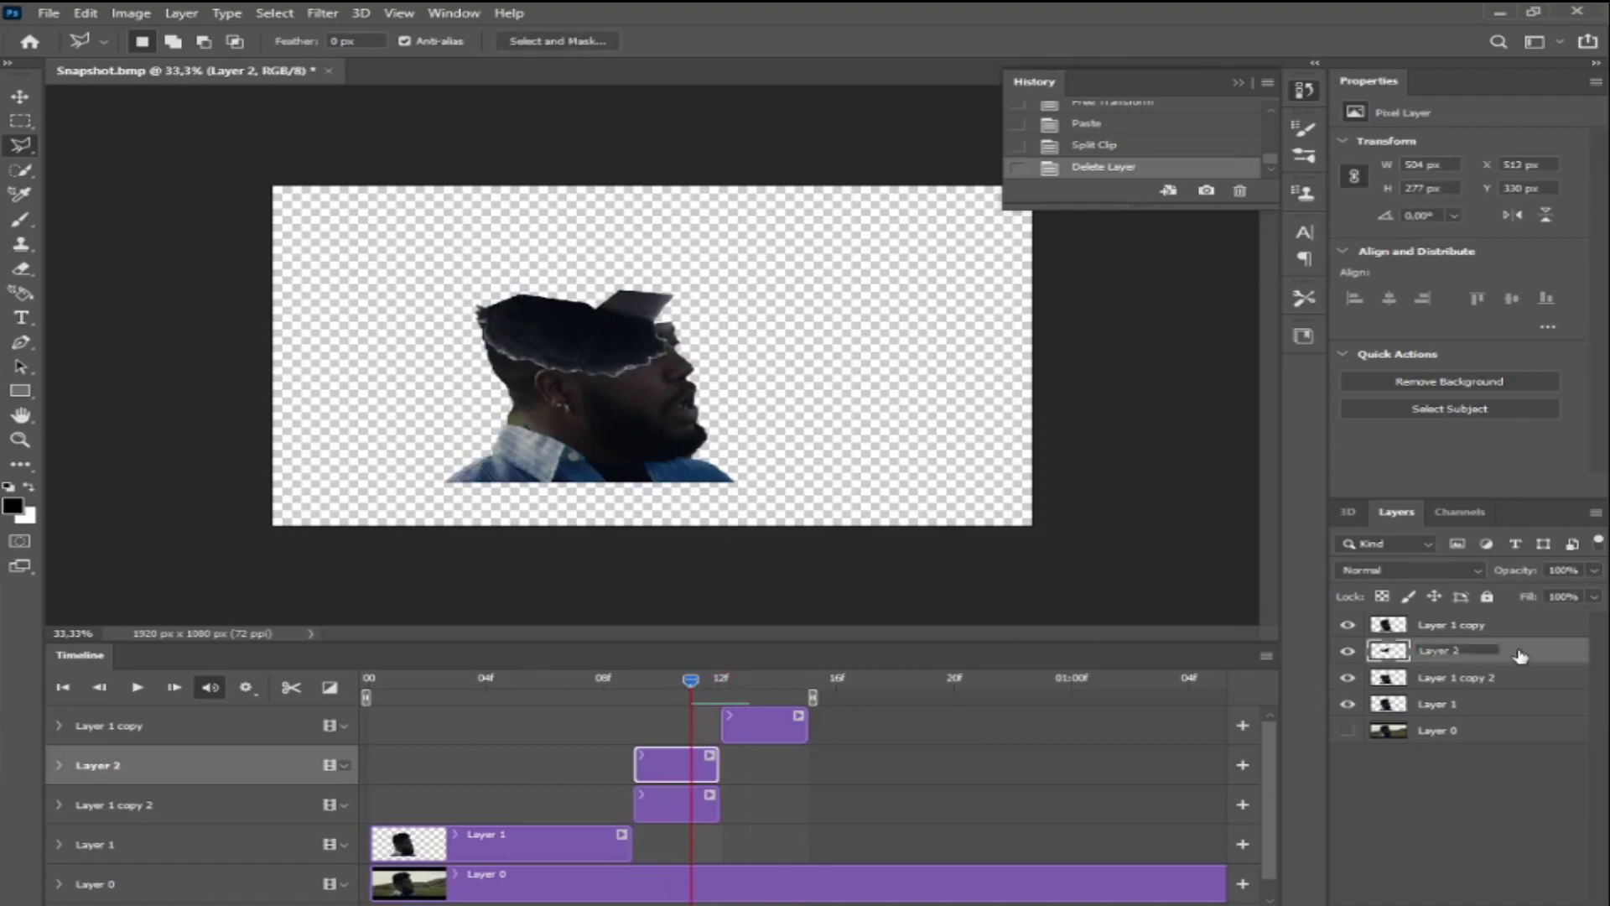
double_click(1448, 650)
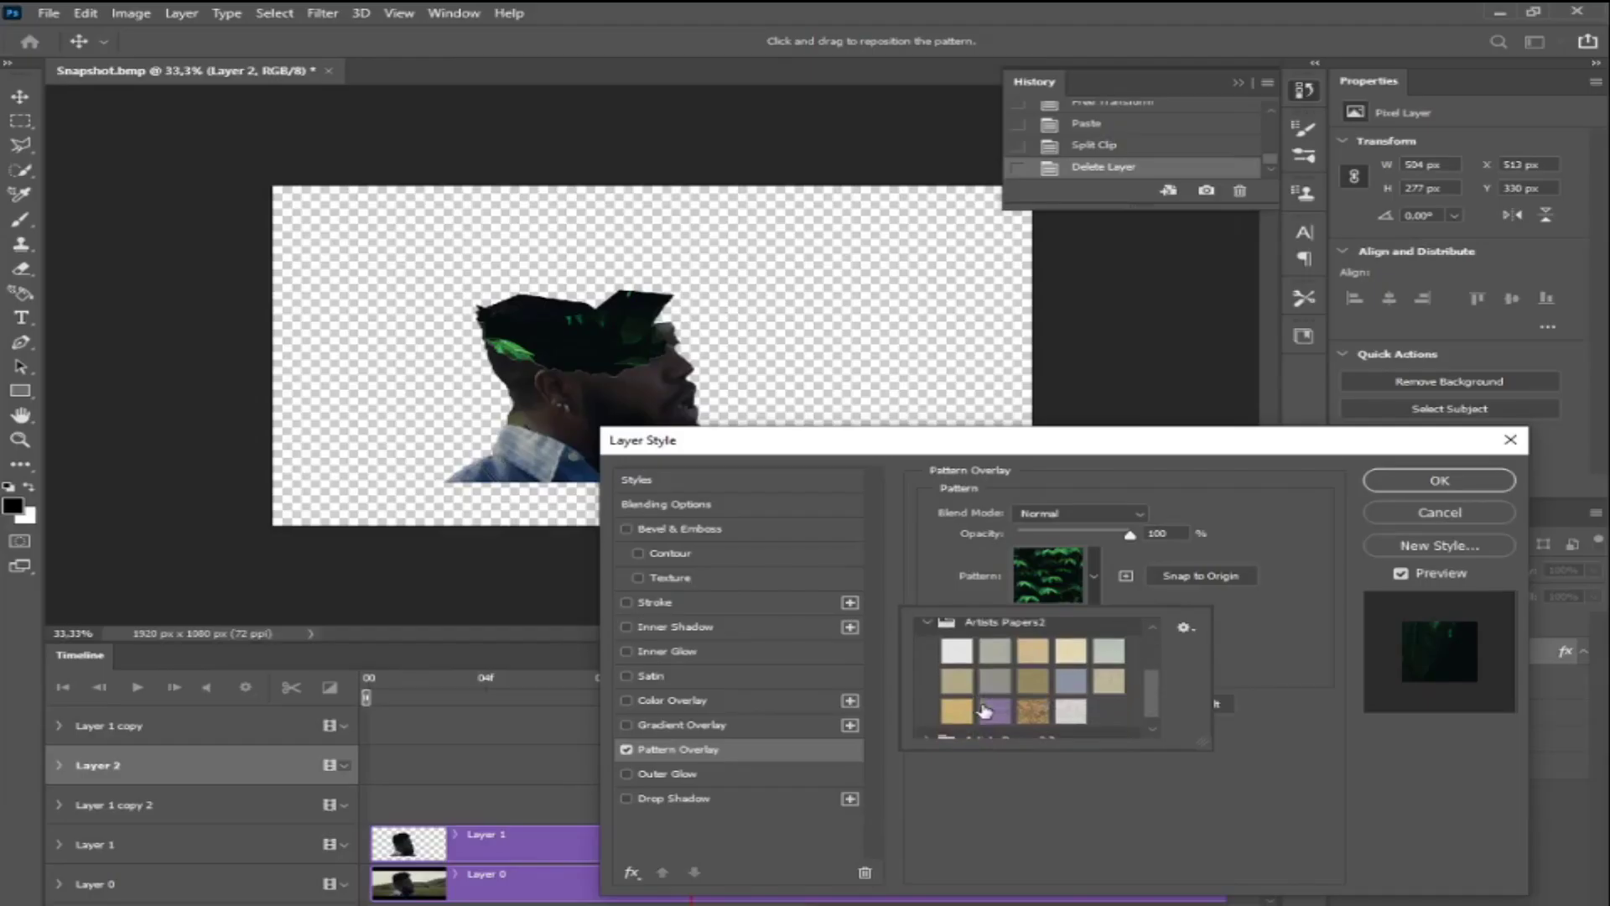
Apply the crumpled paper pattern overlay at 59% scale plus a drop shadow to Layer 2.
left_click(1034, 711)
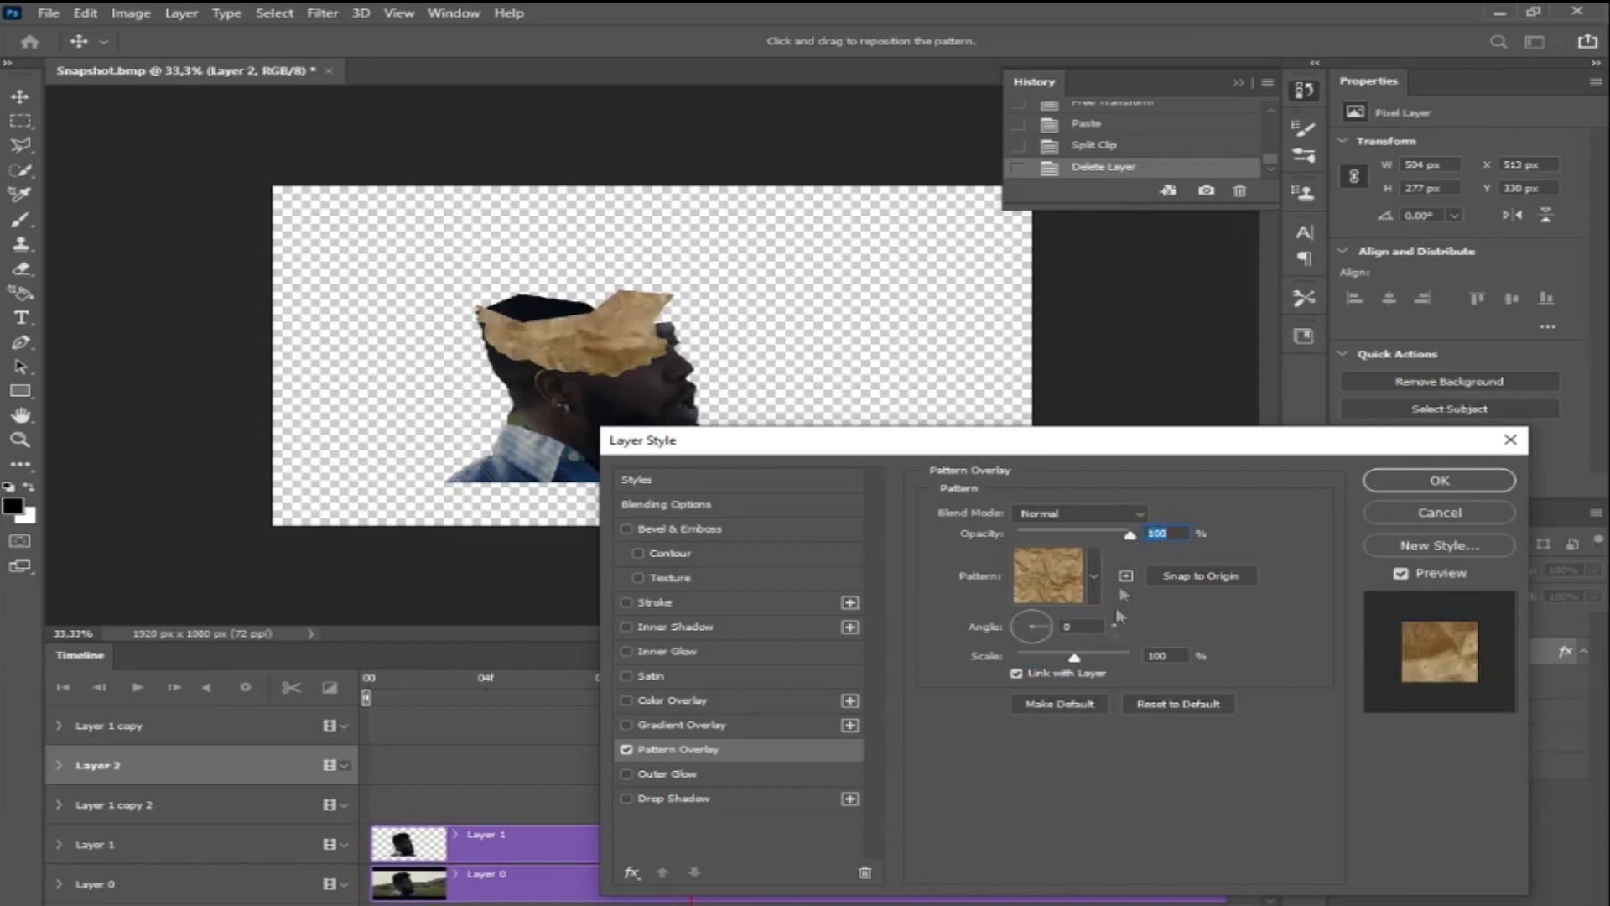
left_click_drag(1076, 662, 1030, 669)
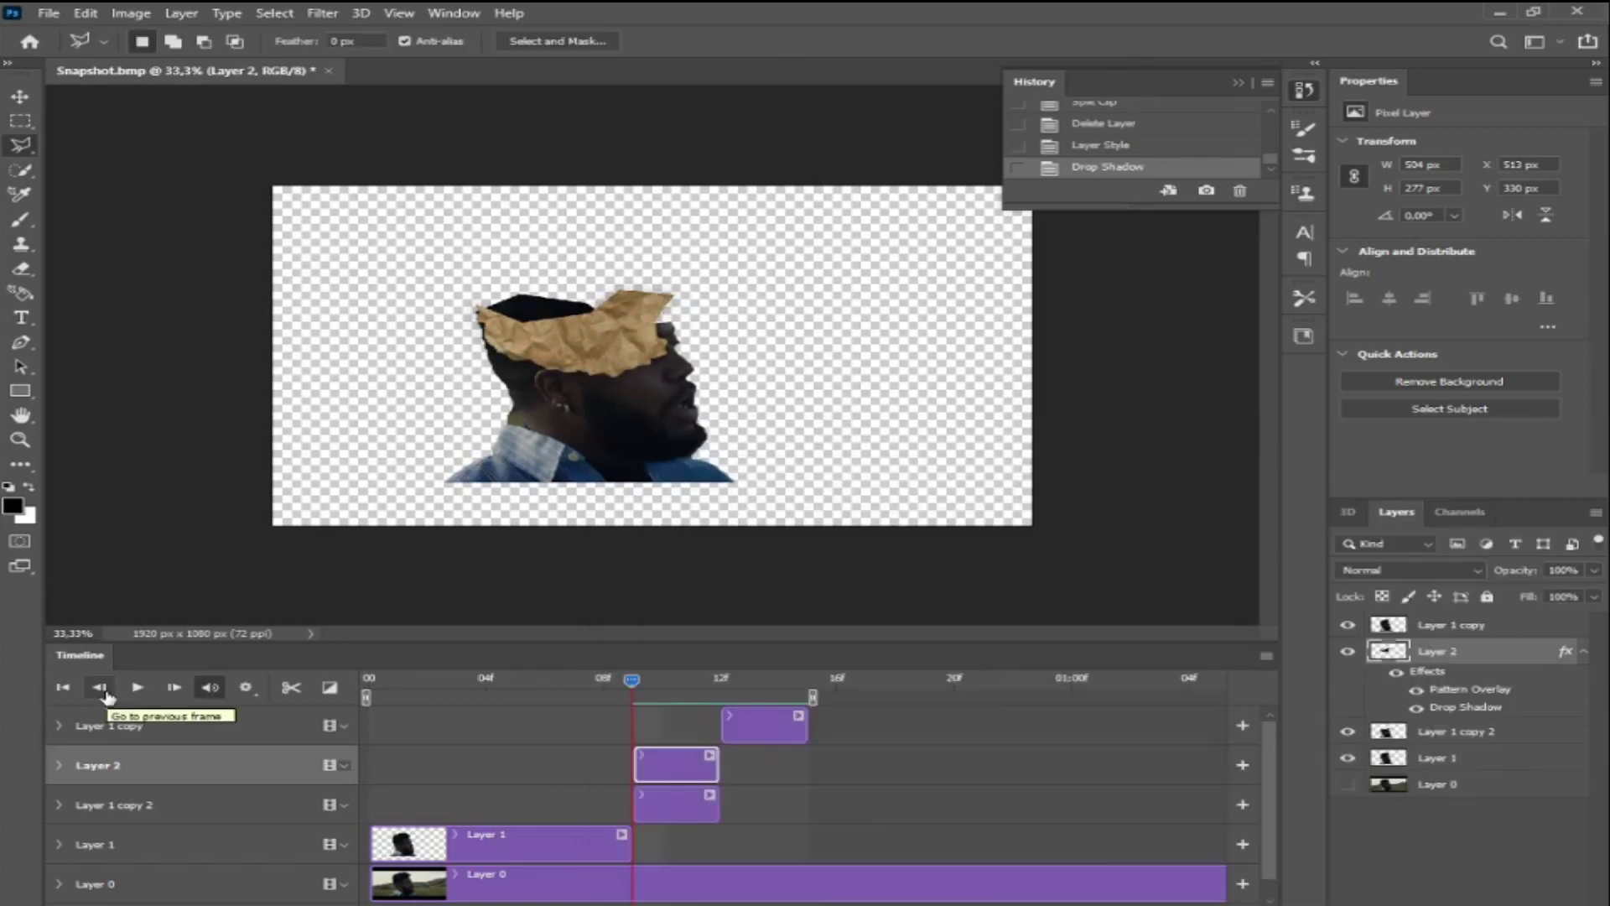
left_click(101, 690)
left_click(101, 689)
left_click(101, 690)
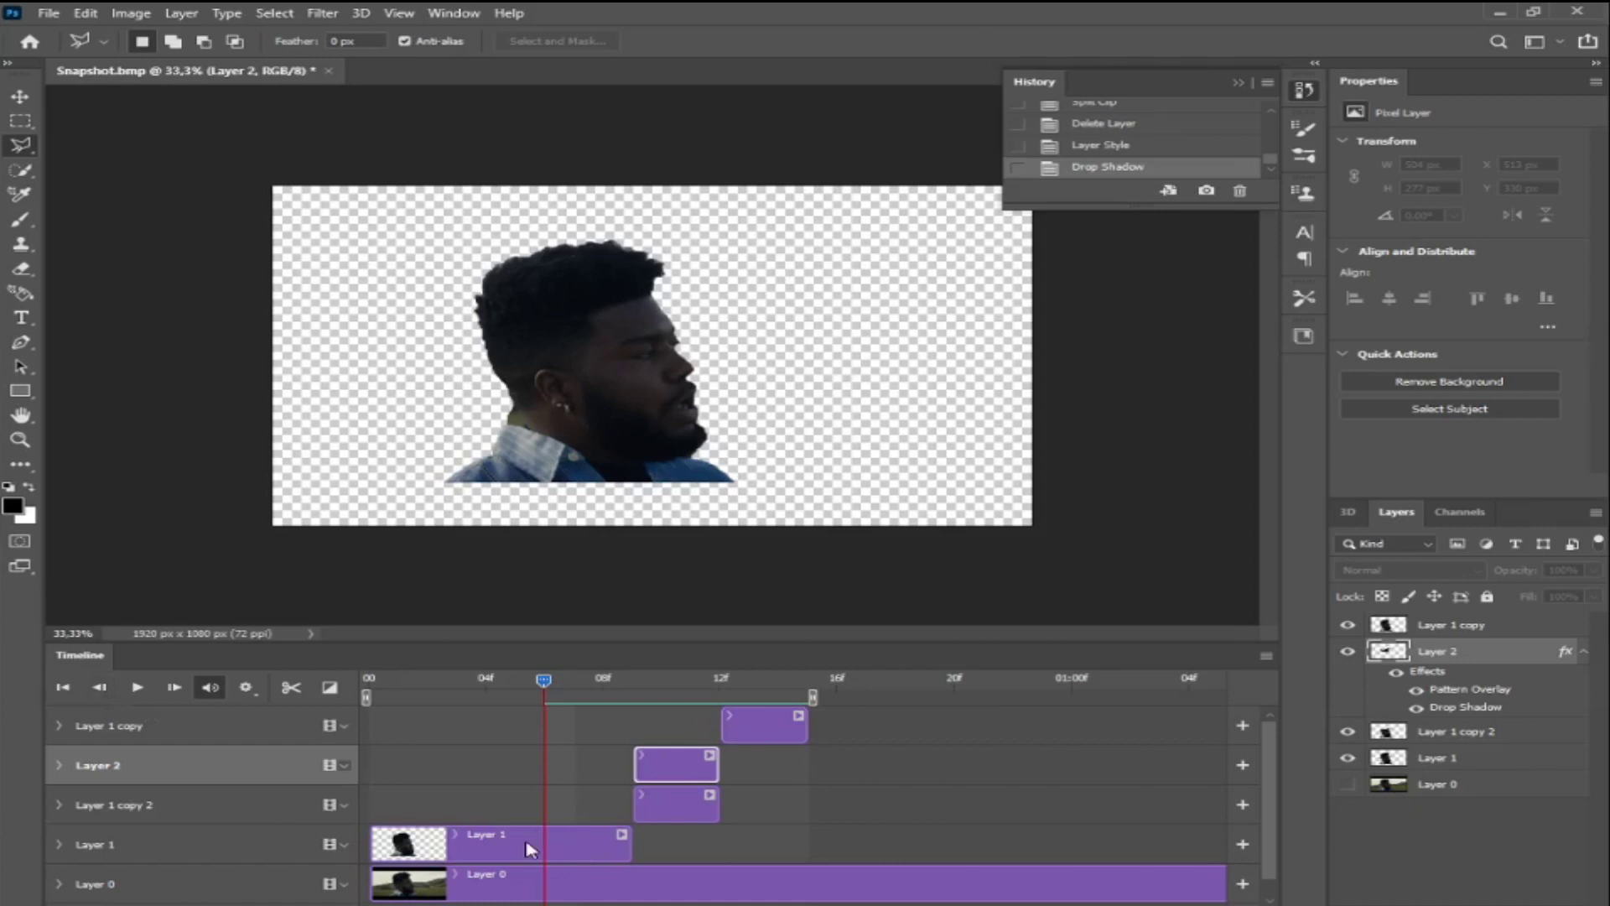
Start Layer 1 copy 2 and end Layer 1 at frame 6, then split copy 2 at frame 9.
left_click_drag(635, 807, 546, 807)
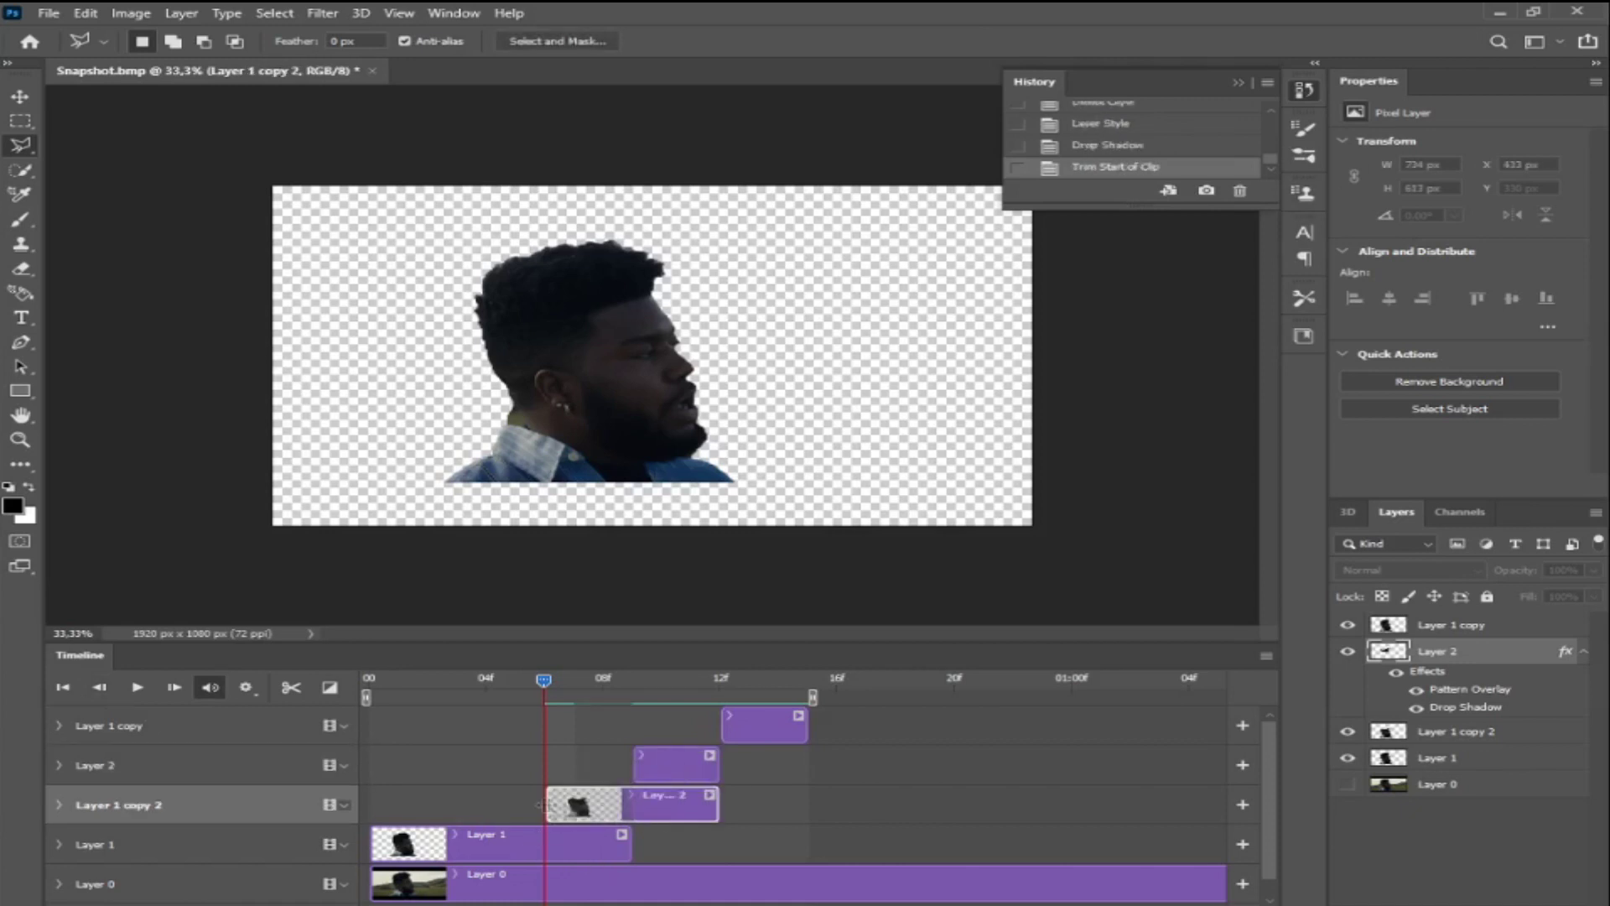
left_click_drag(631, 838, 543, 838)
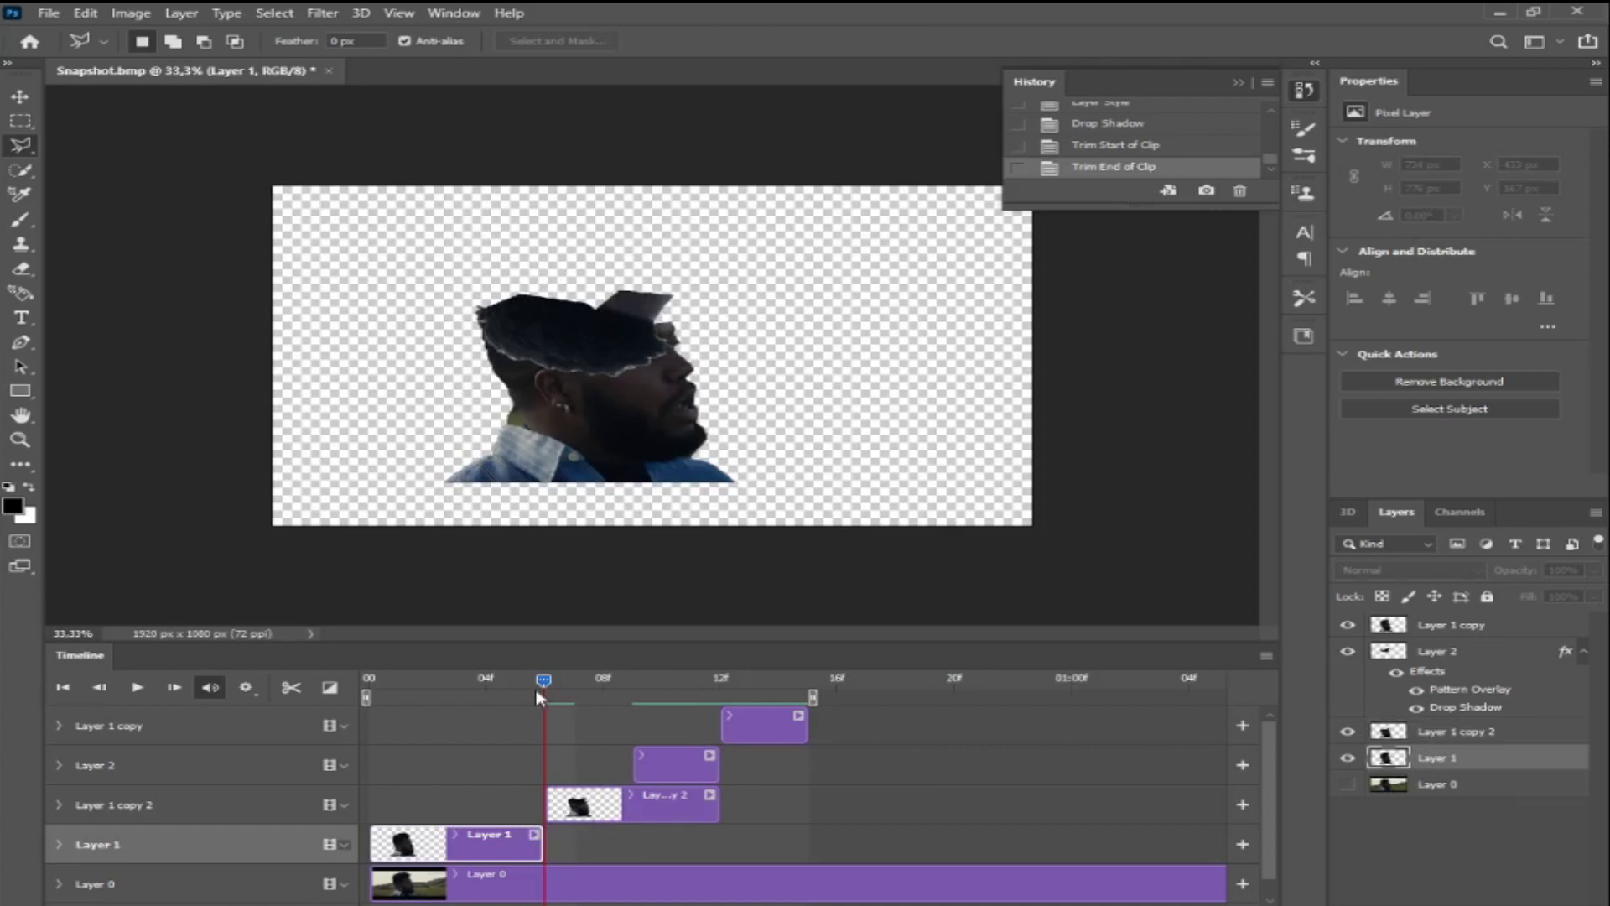
left_click_drag(537, 698, 631, 696)
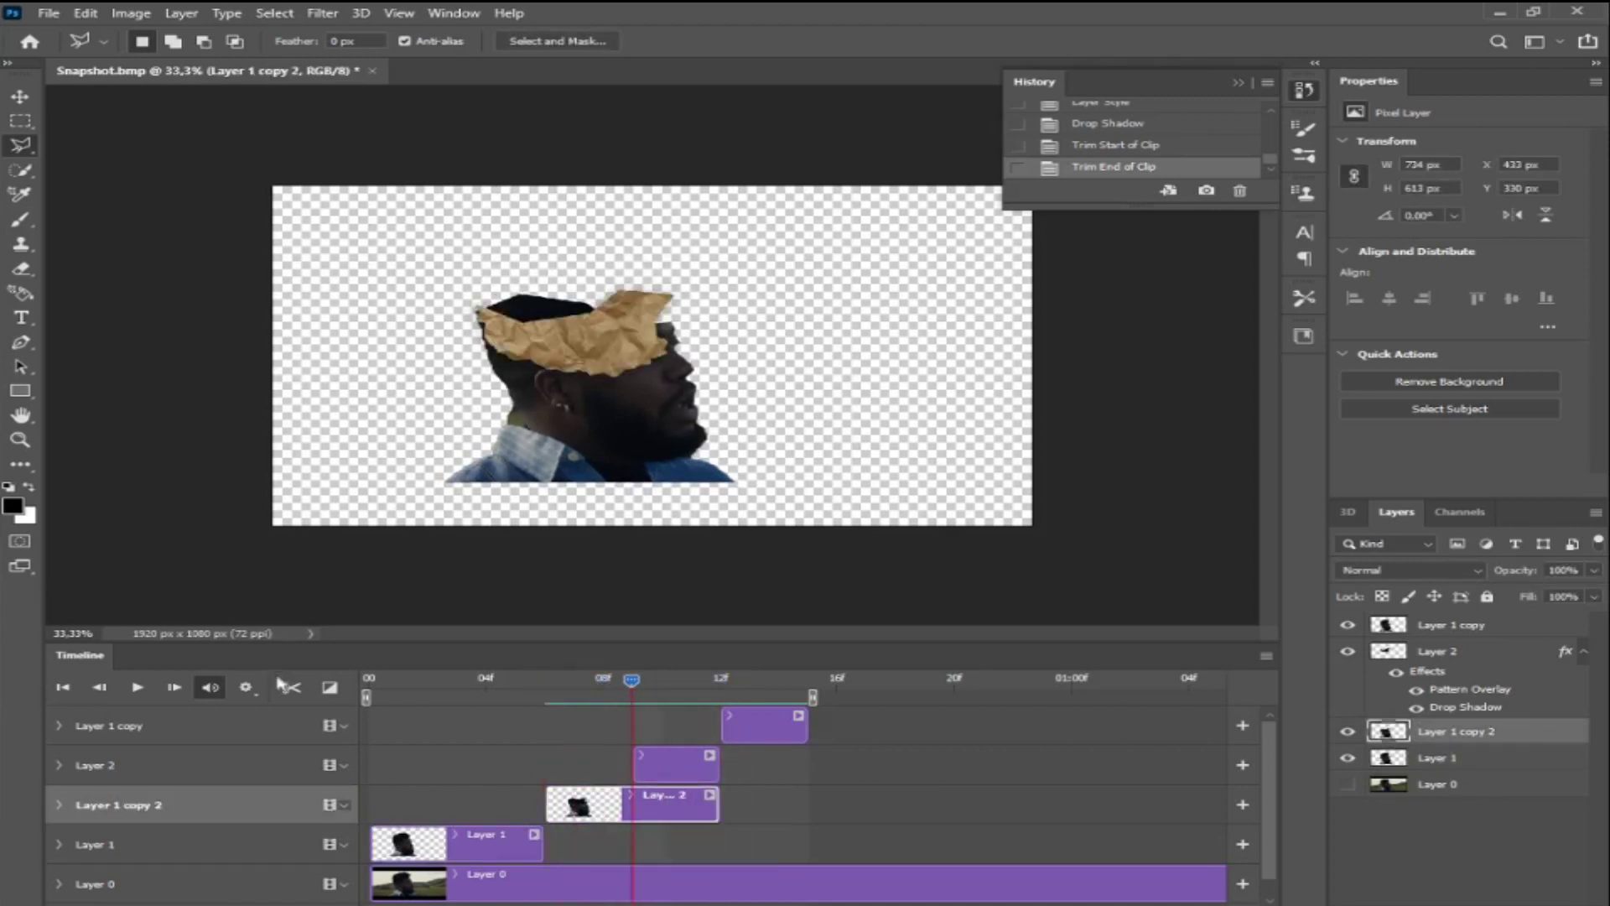
left_click(286, 686)
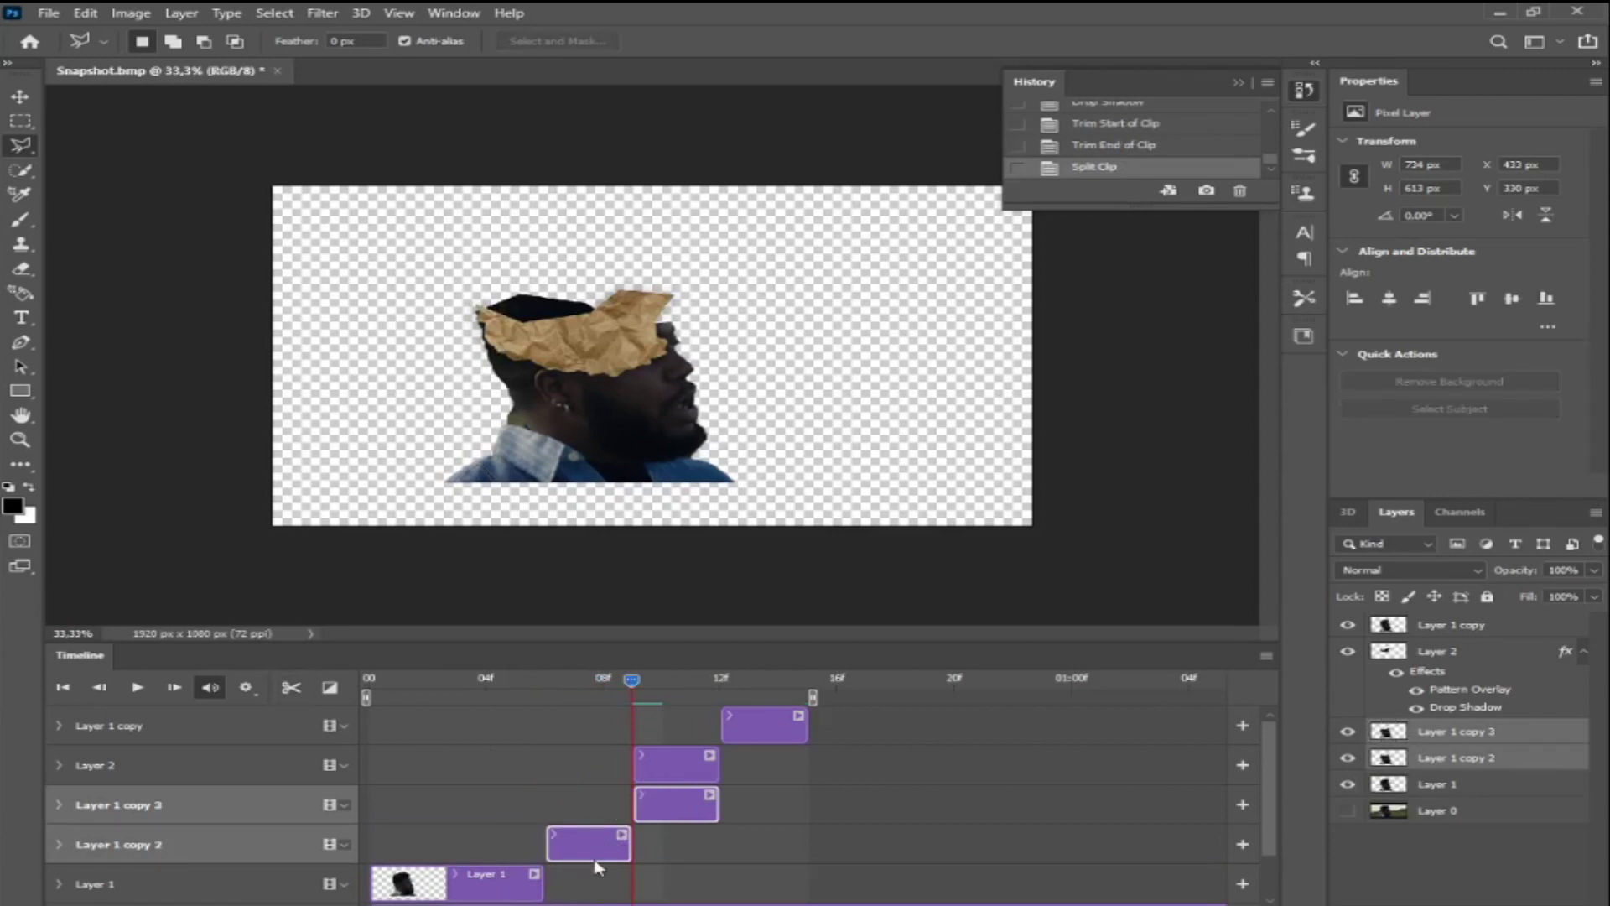
left_click_drag(634, 683, 591, 721)
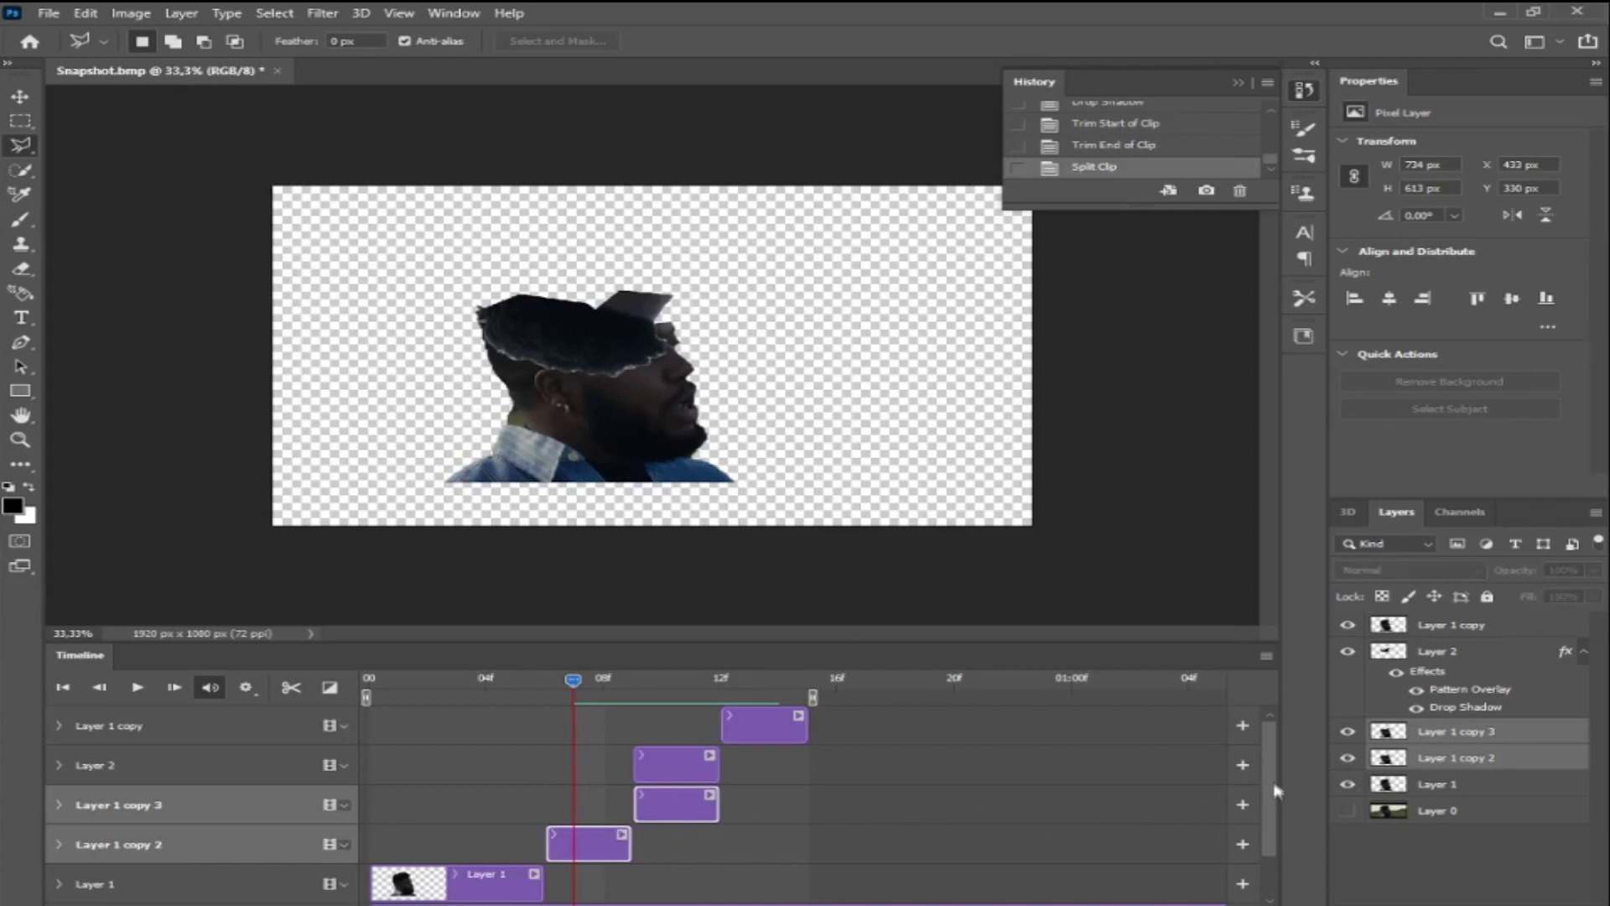
scroll(1276, 790, "down", 1)
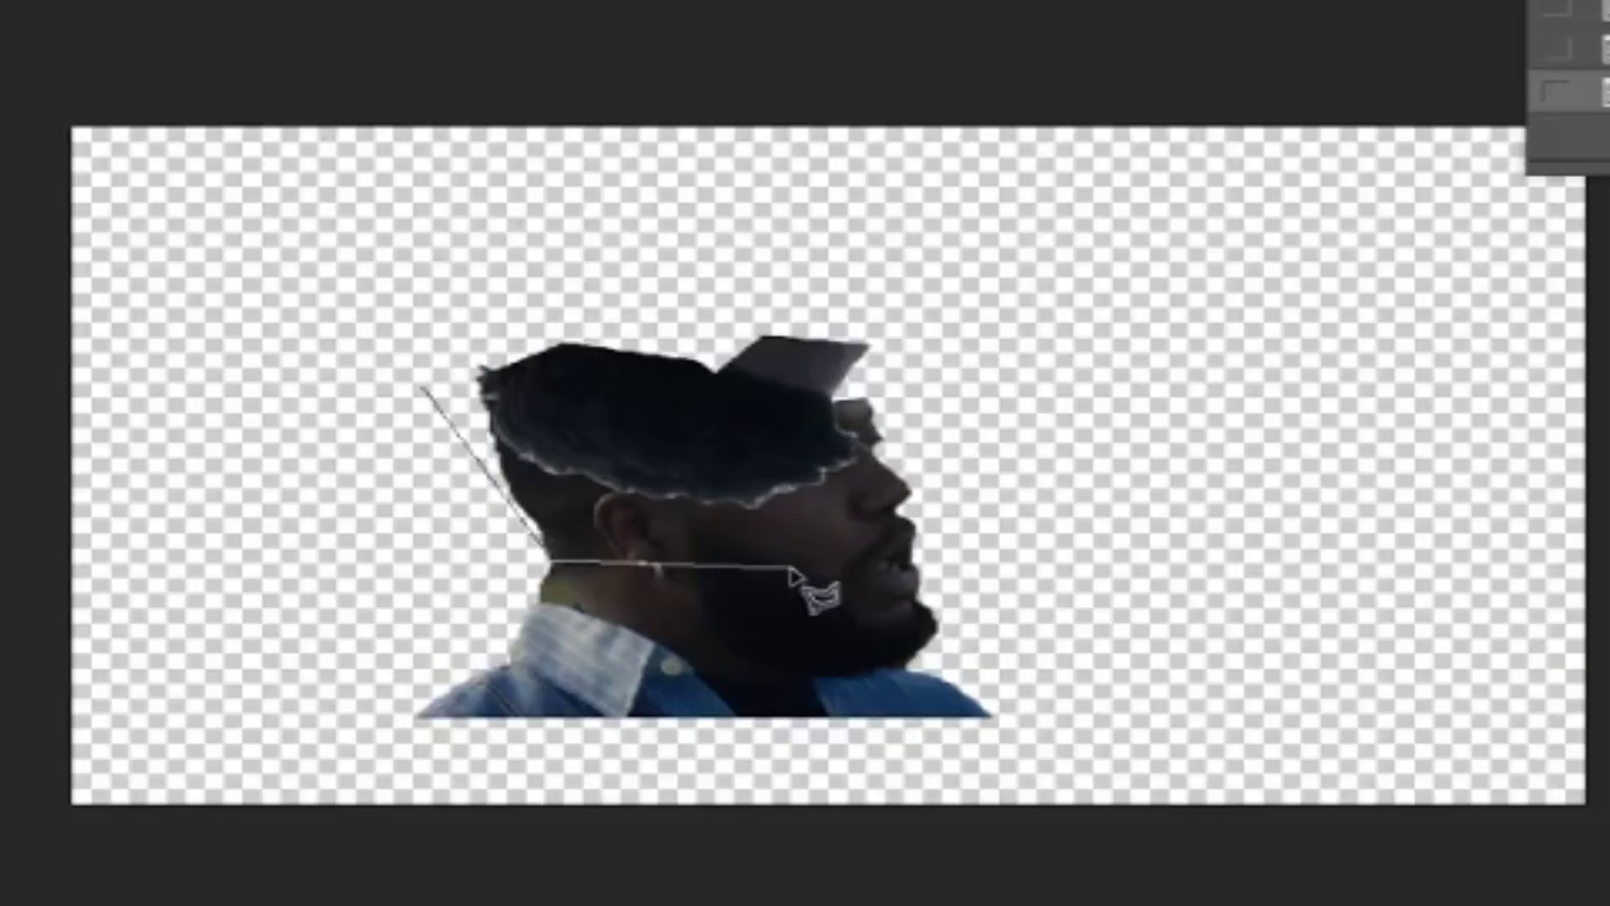
Outline the top of the head with the Polygonal Lasso.
left_click(635, 406)
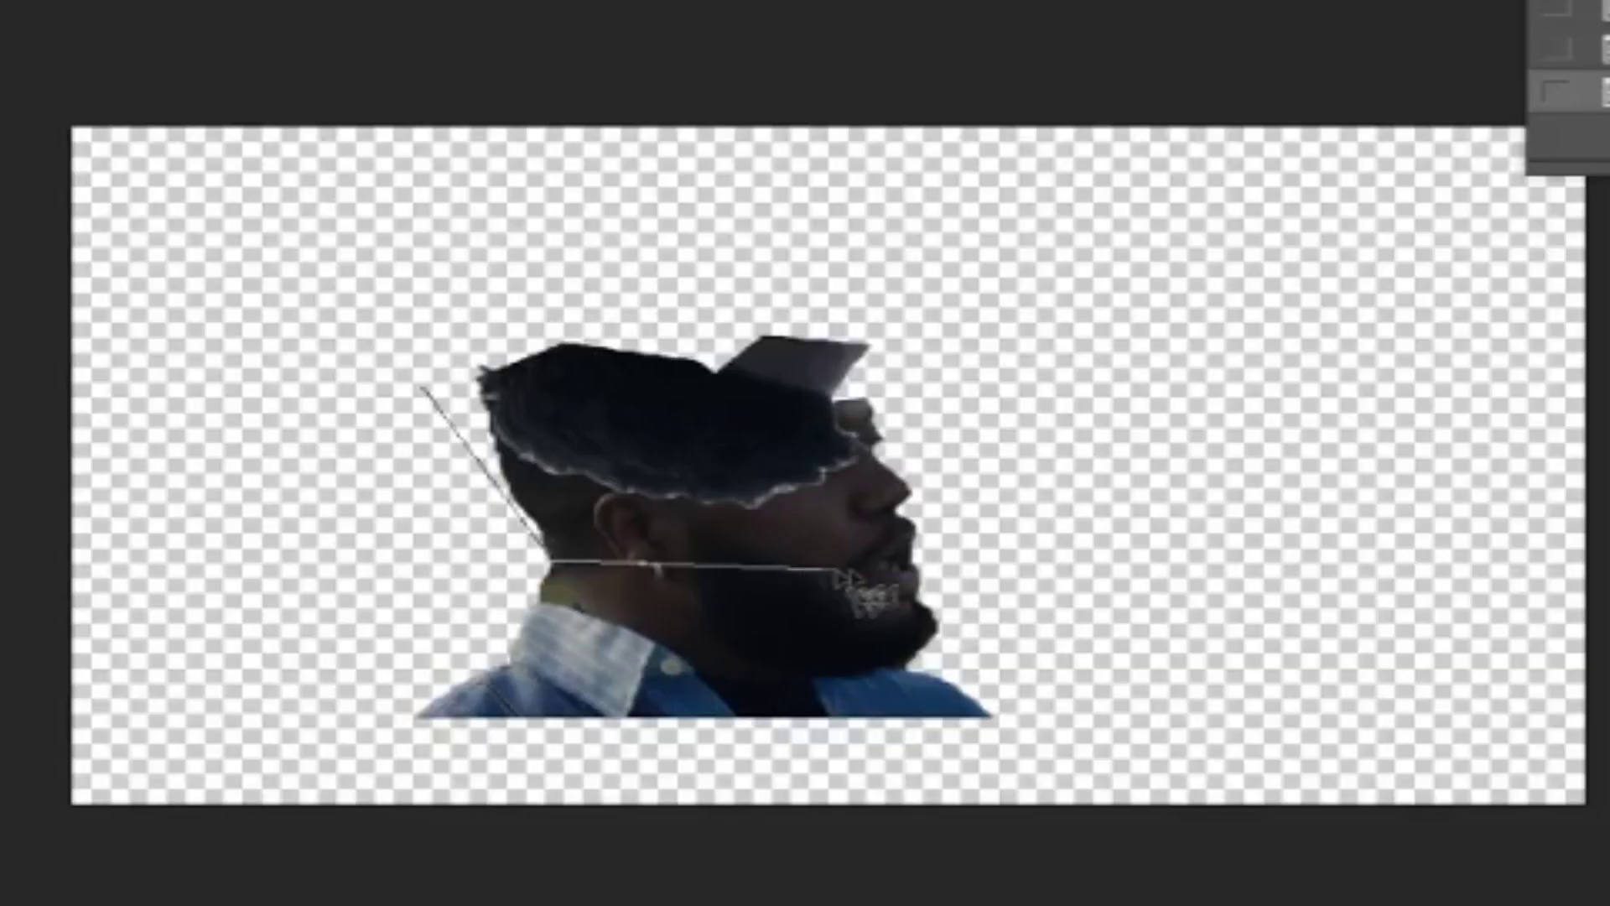
left_click(695, 386)
double_click(720, 283)
Flip the head top down over the face, stretch it, and paste it as Layer 3.
right_click(593, 329)
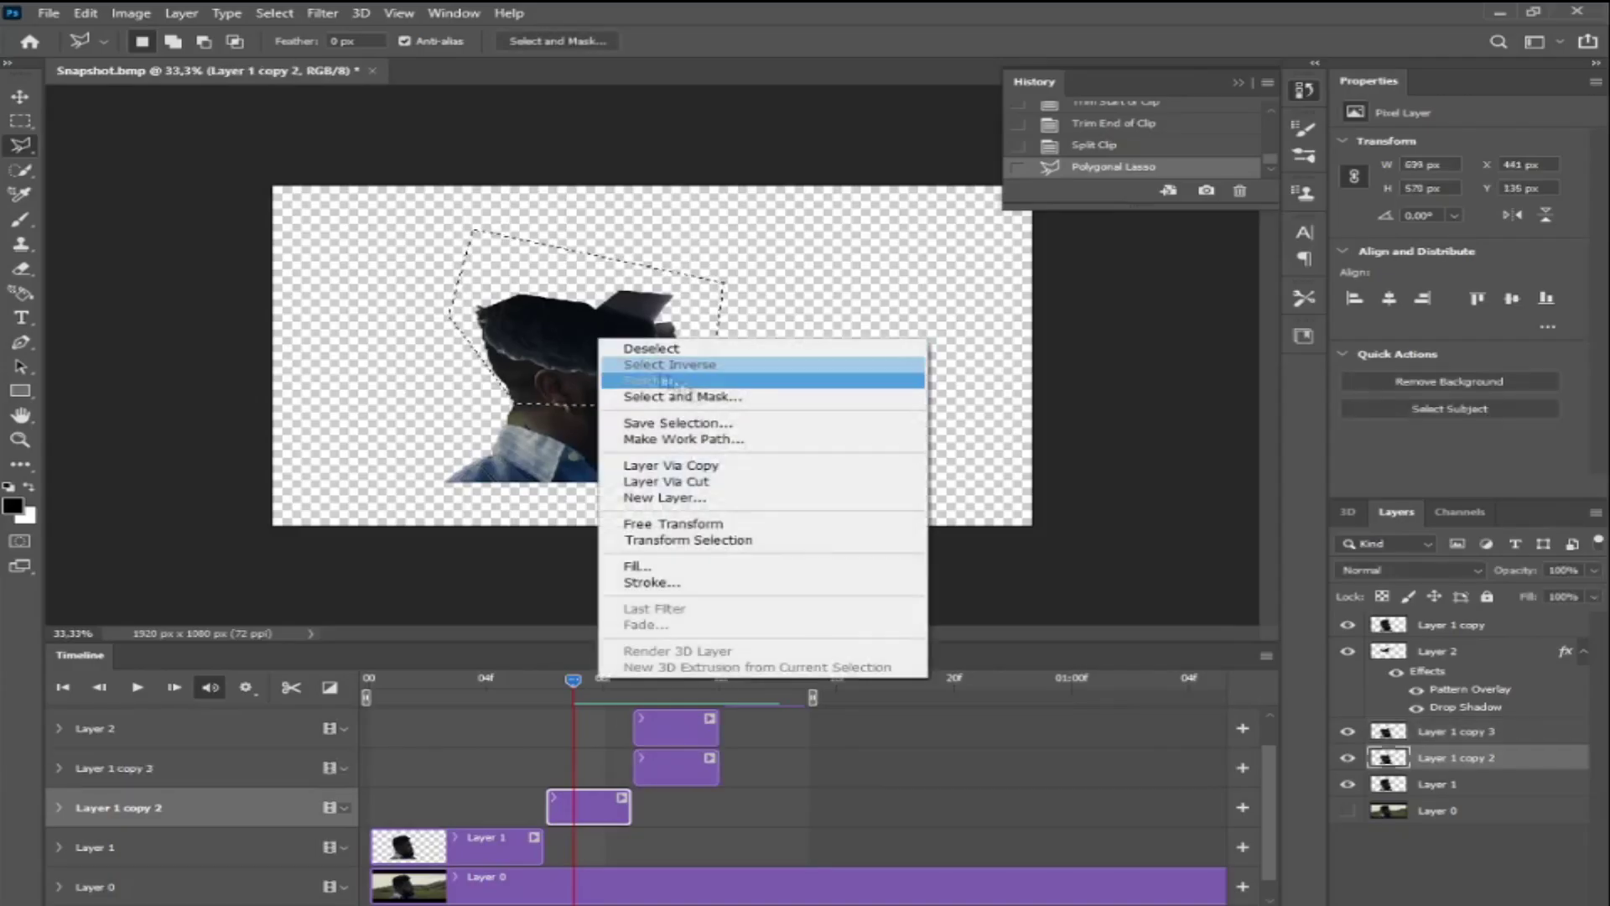
left_click(717, 522)
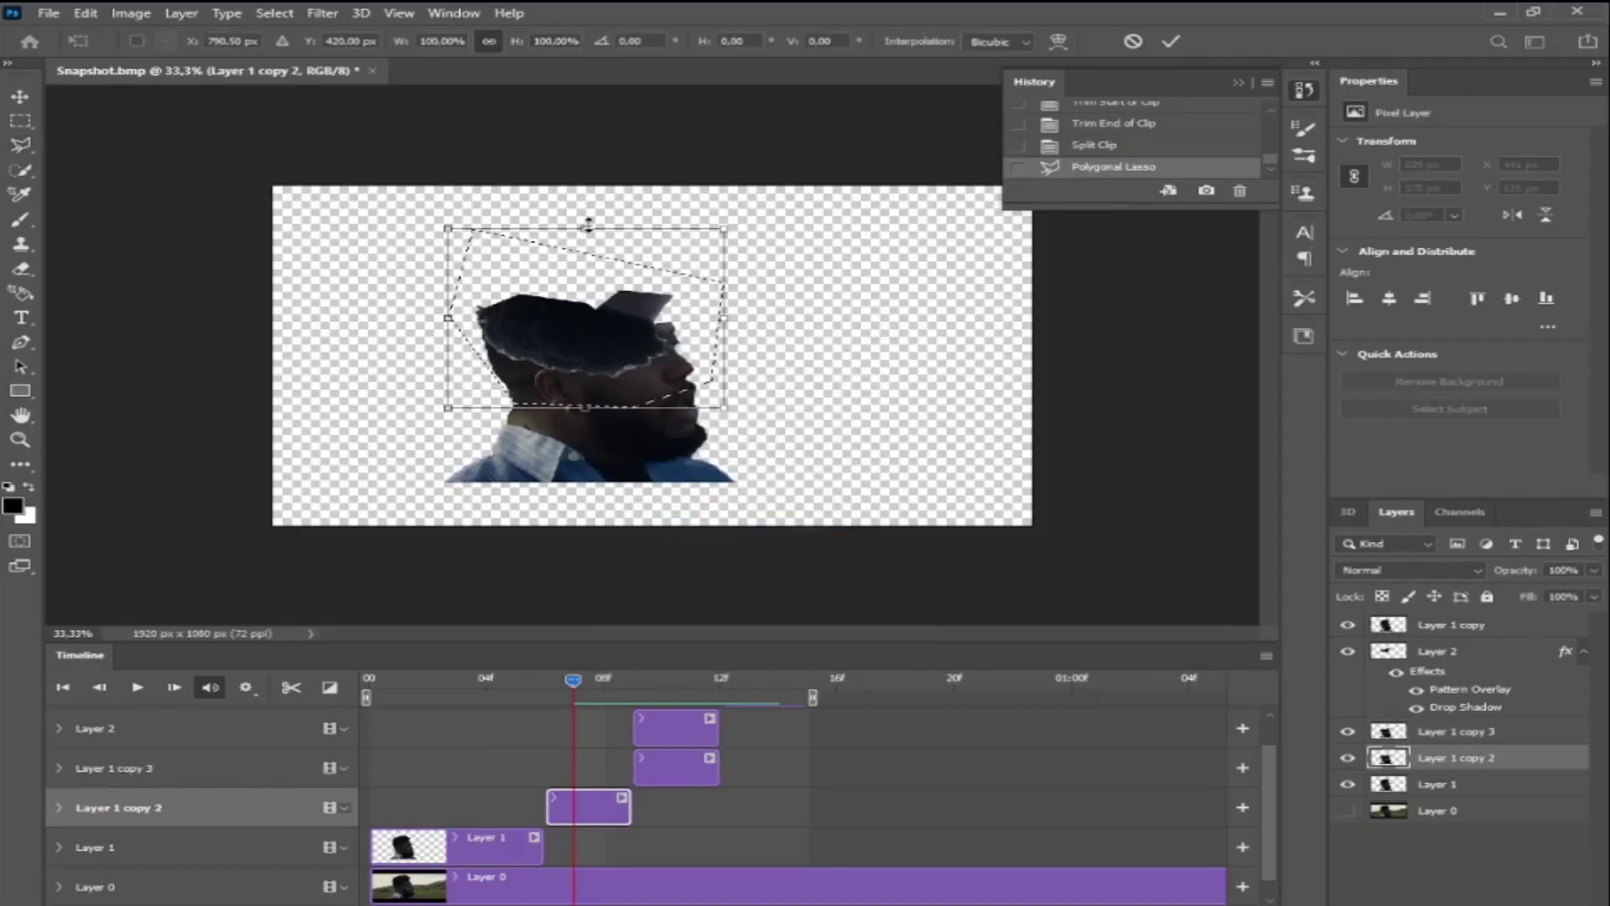
left_click_drag(584, 227, 603, 527)
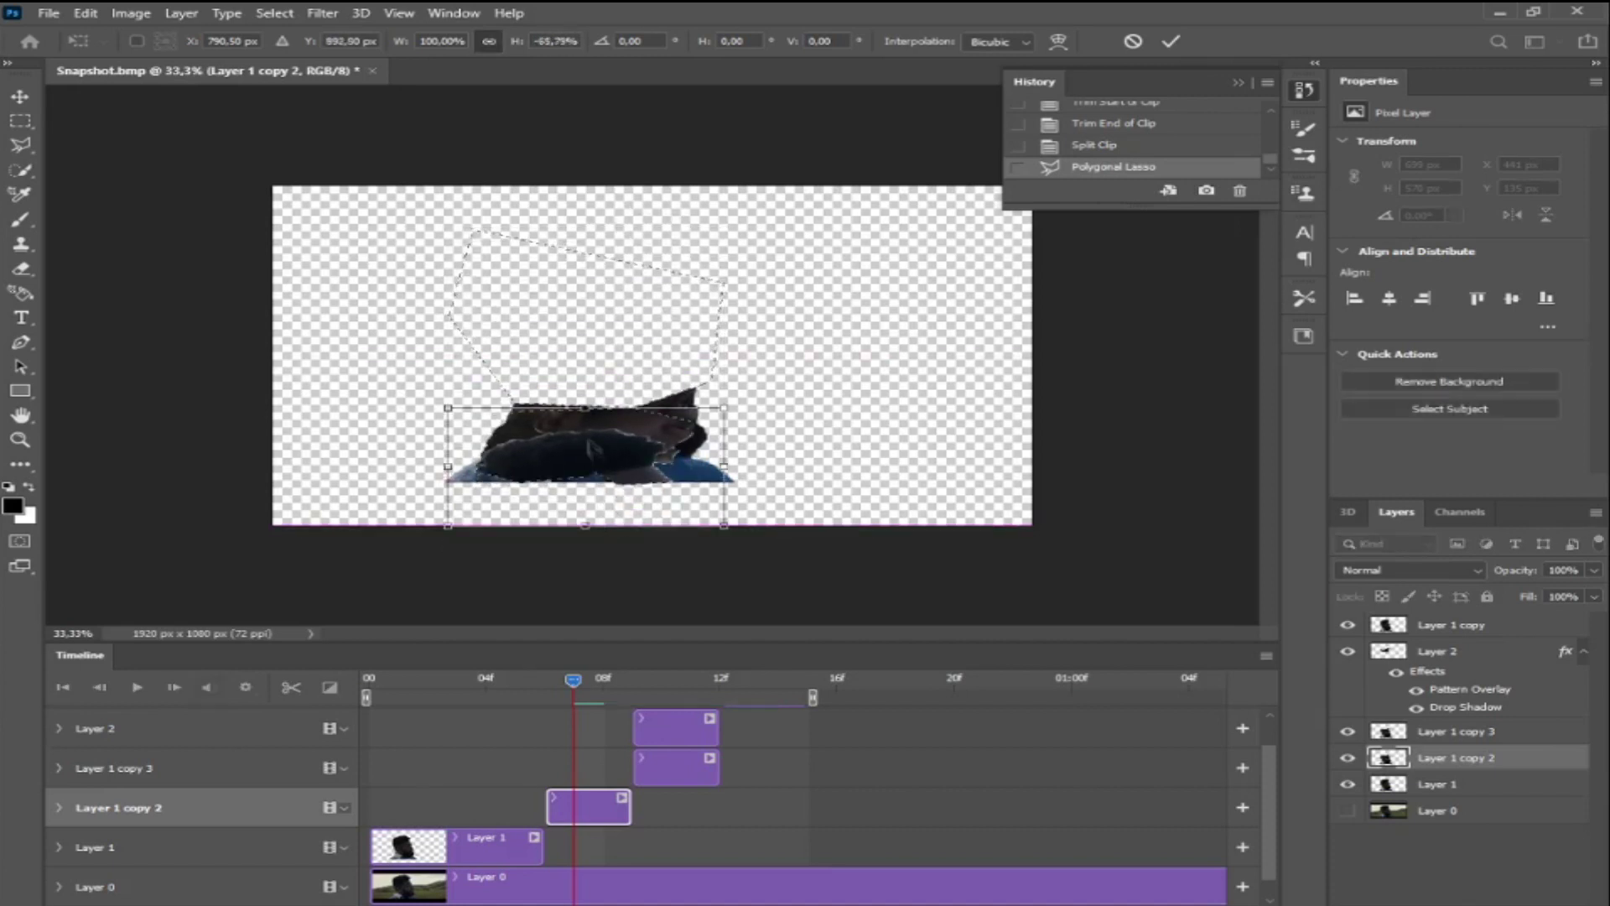
left_click_drag(586, 458, 609, 435)
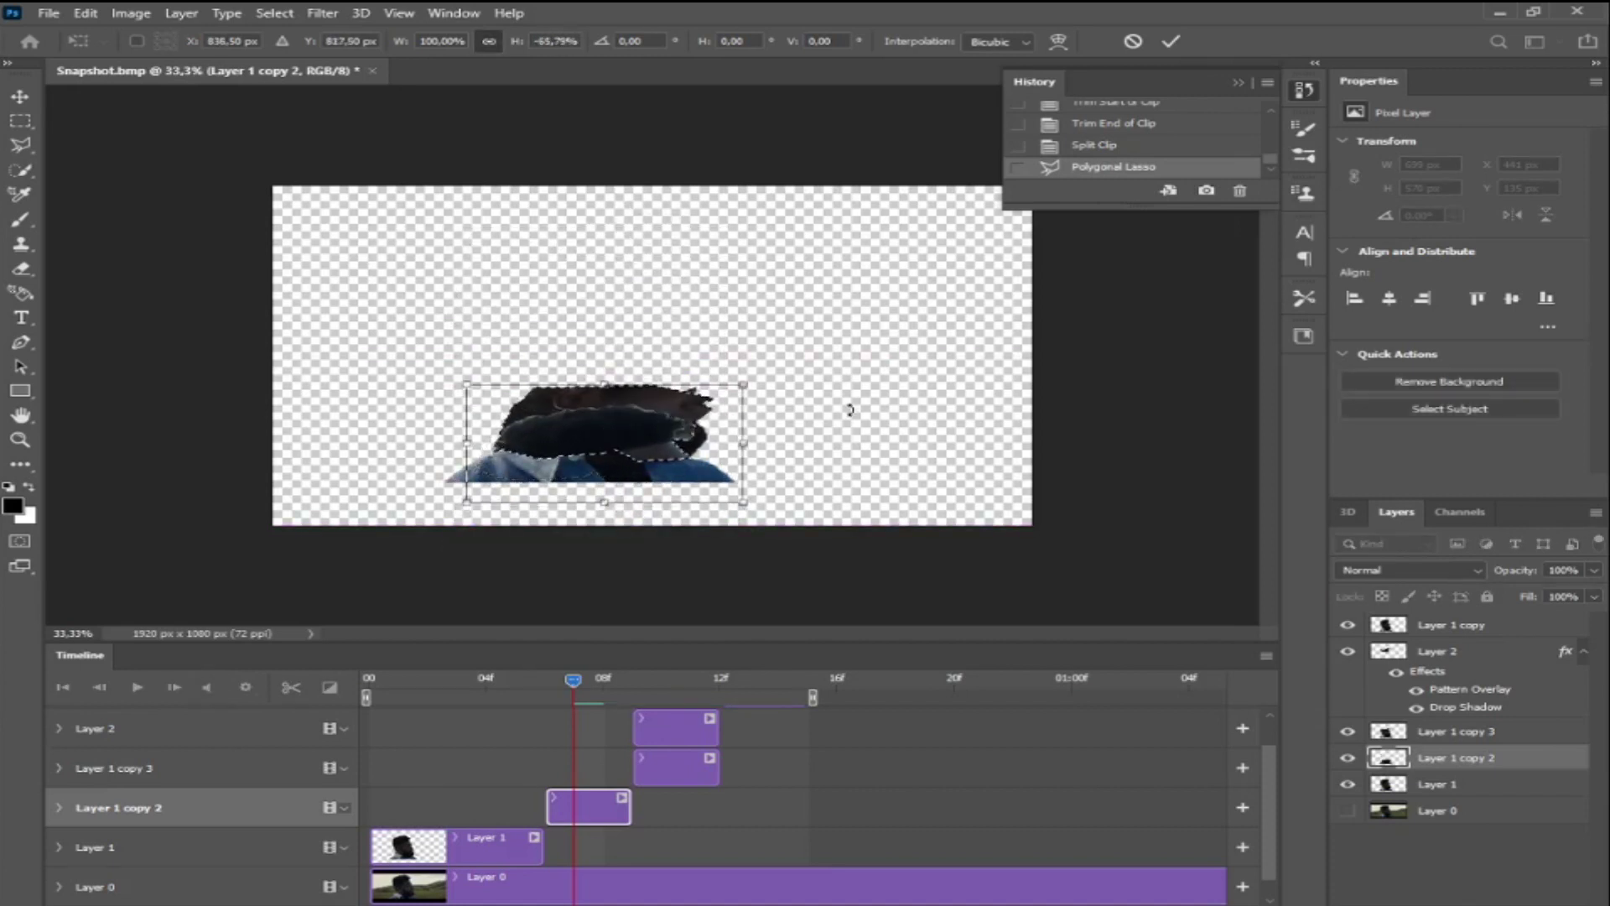
left_click(1171, 41)
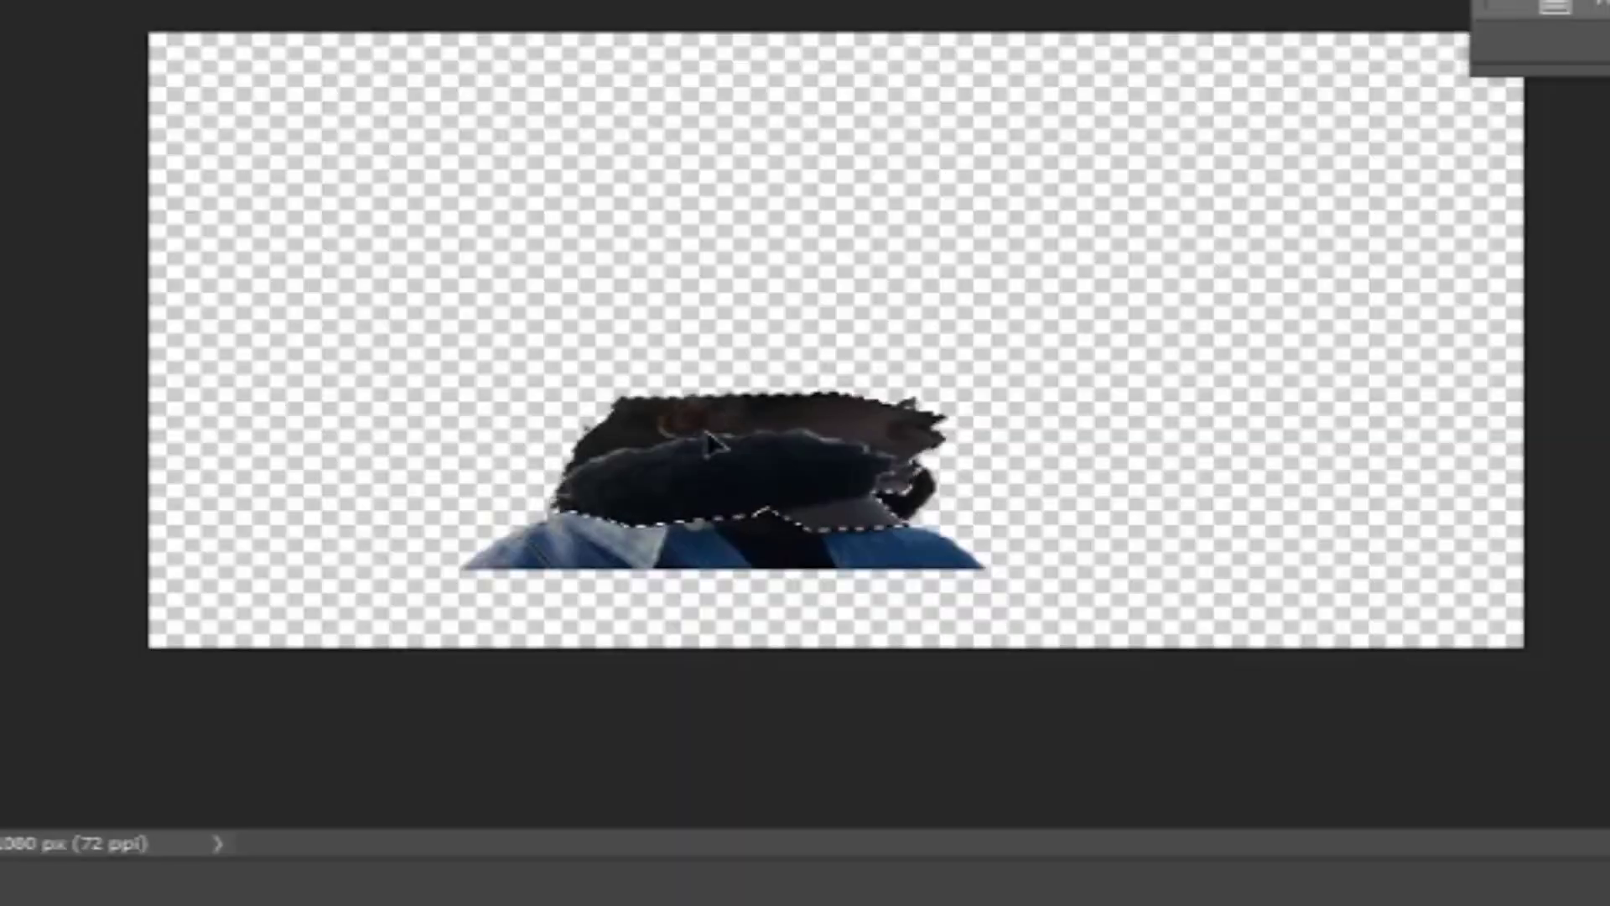
key("ctrl+c")
key("ctrl+v")
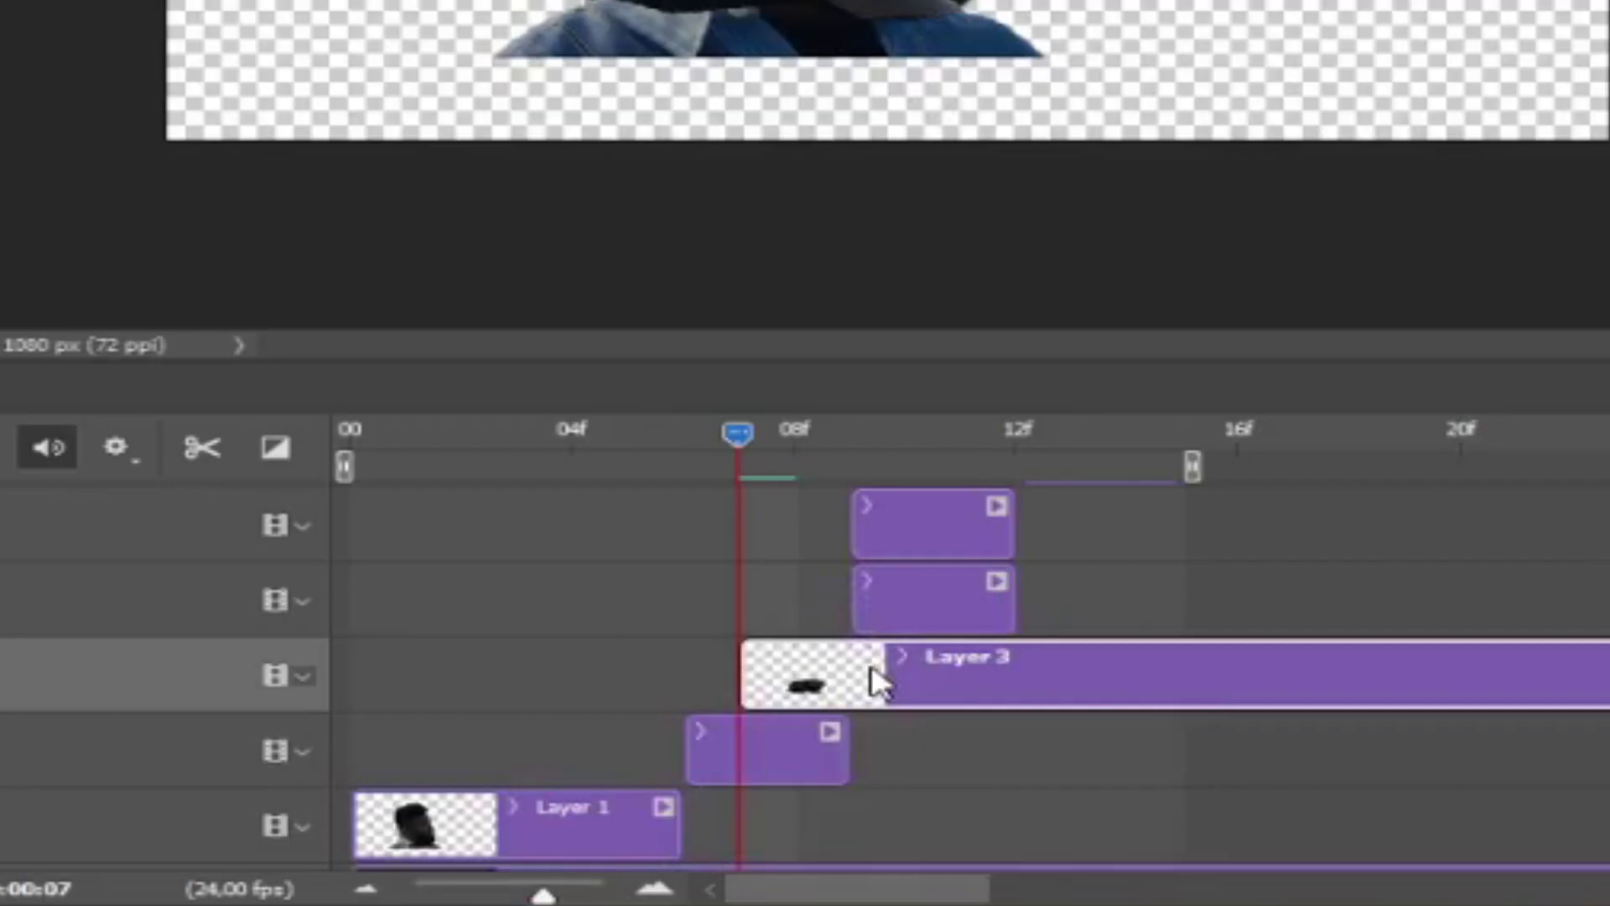
Align Layer 3's clip start with Layer 1 copy 2 and cut it off at frame 9.
left_click_drag(644, 806, 602, 805)
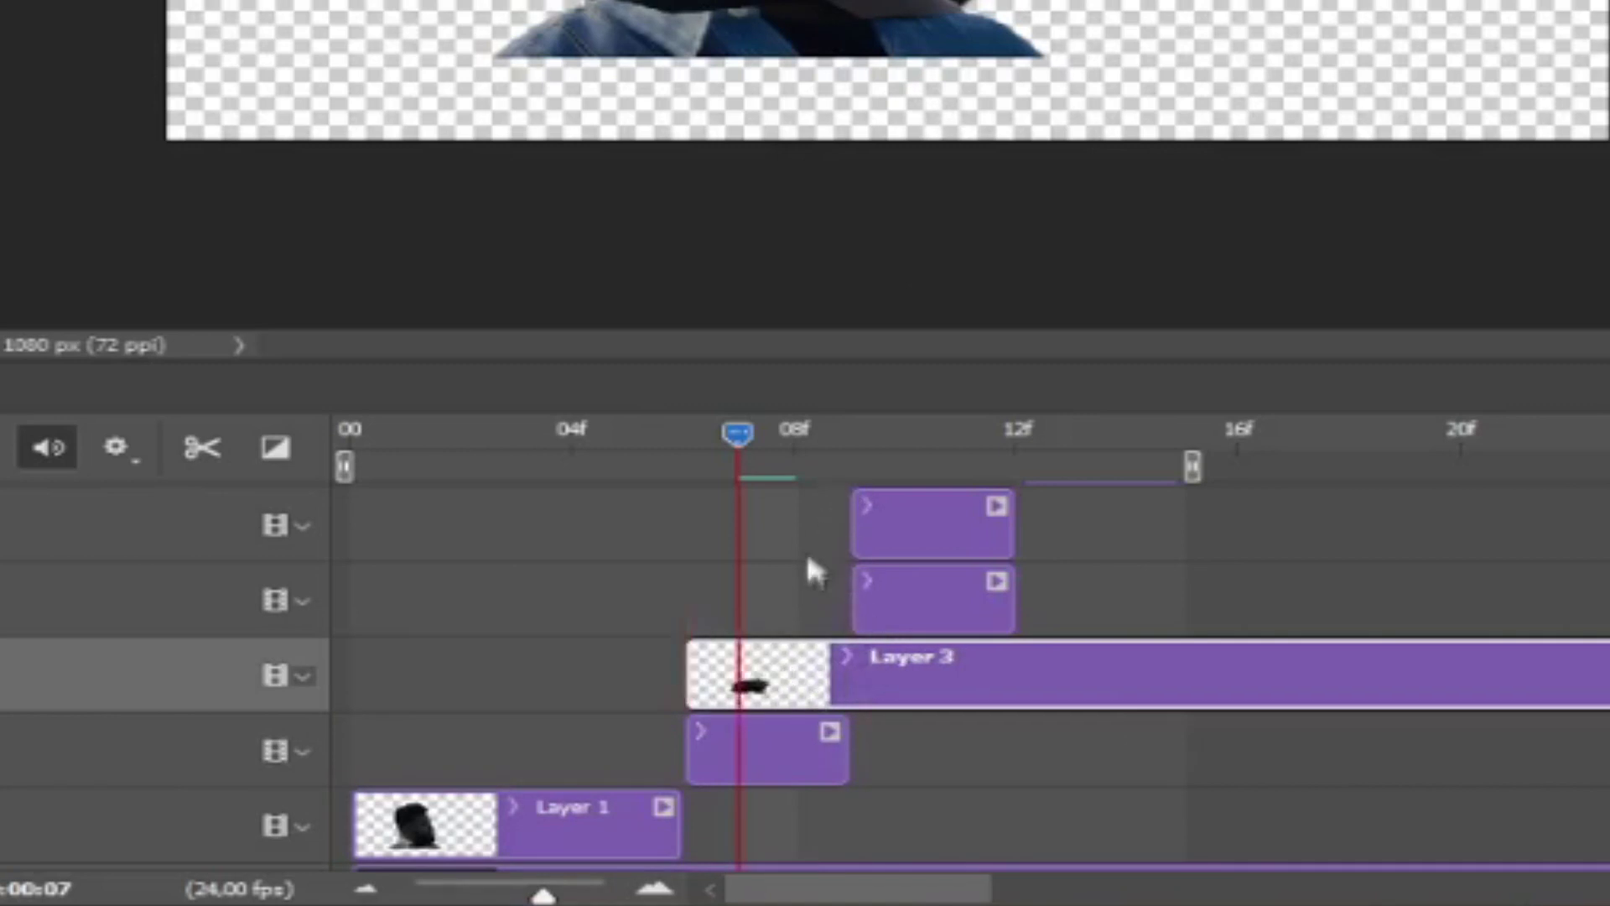
left_click_drag(739, 429, 852, 449)
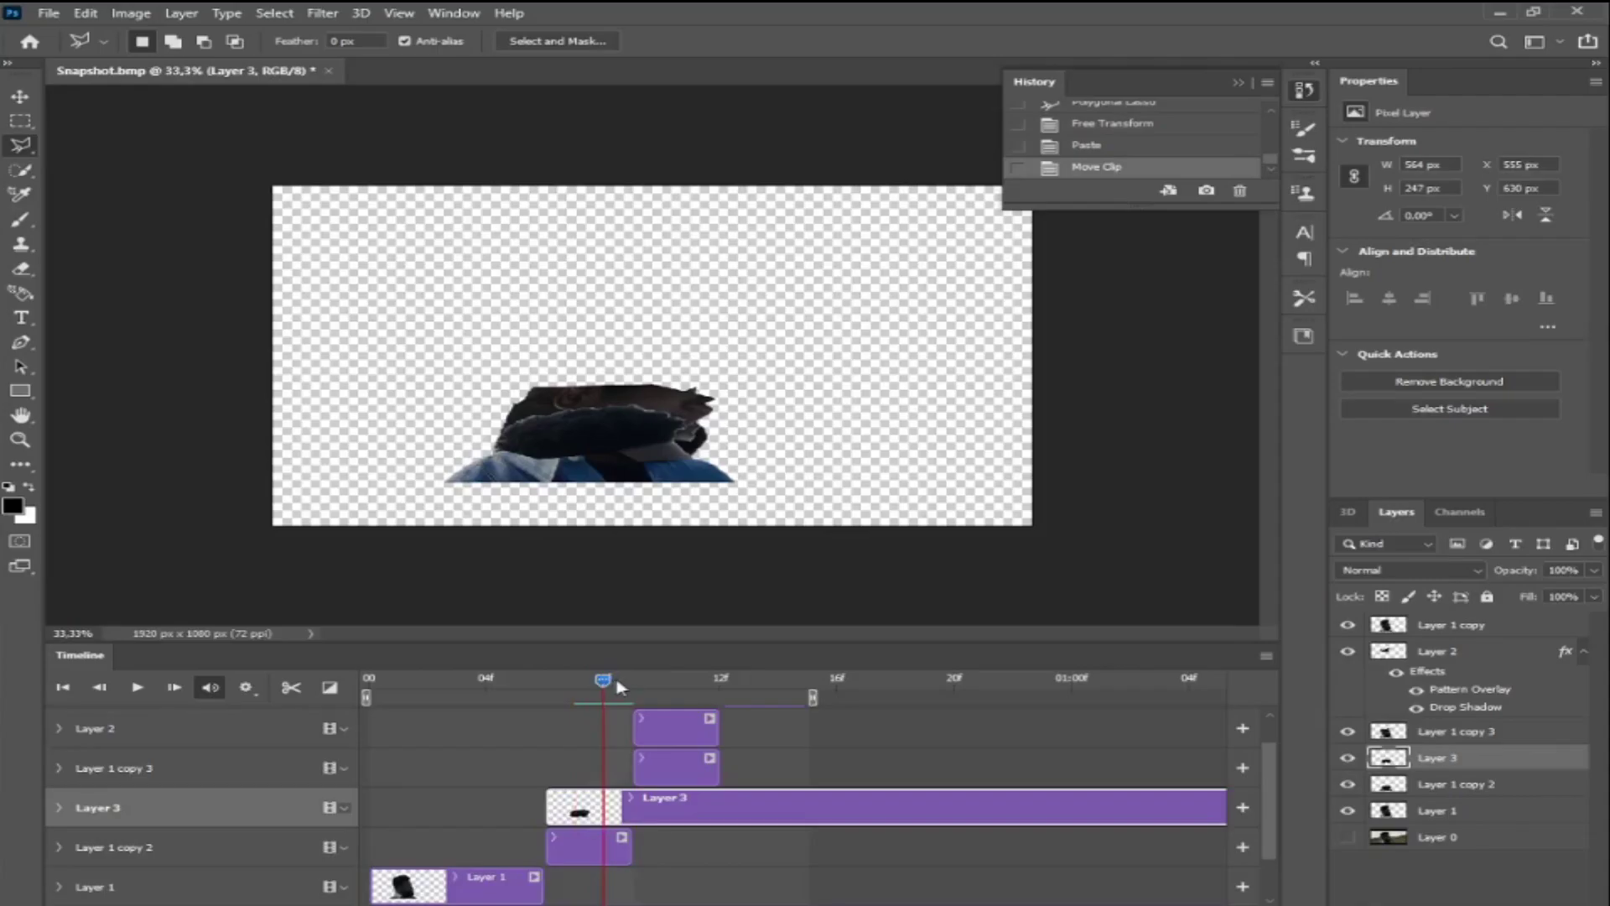
left_click(290, 685)
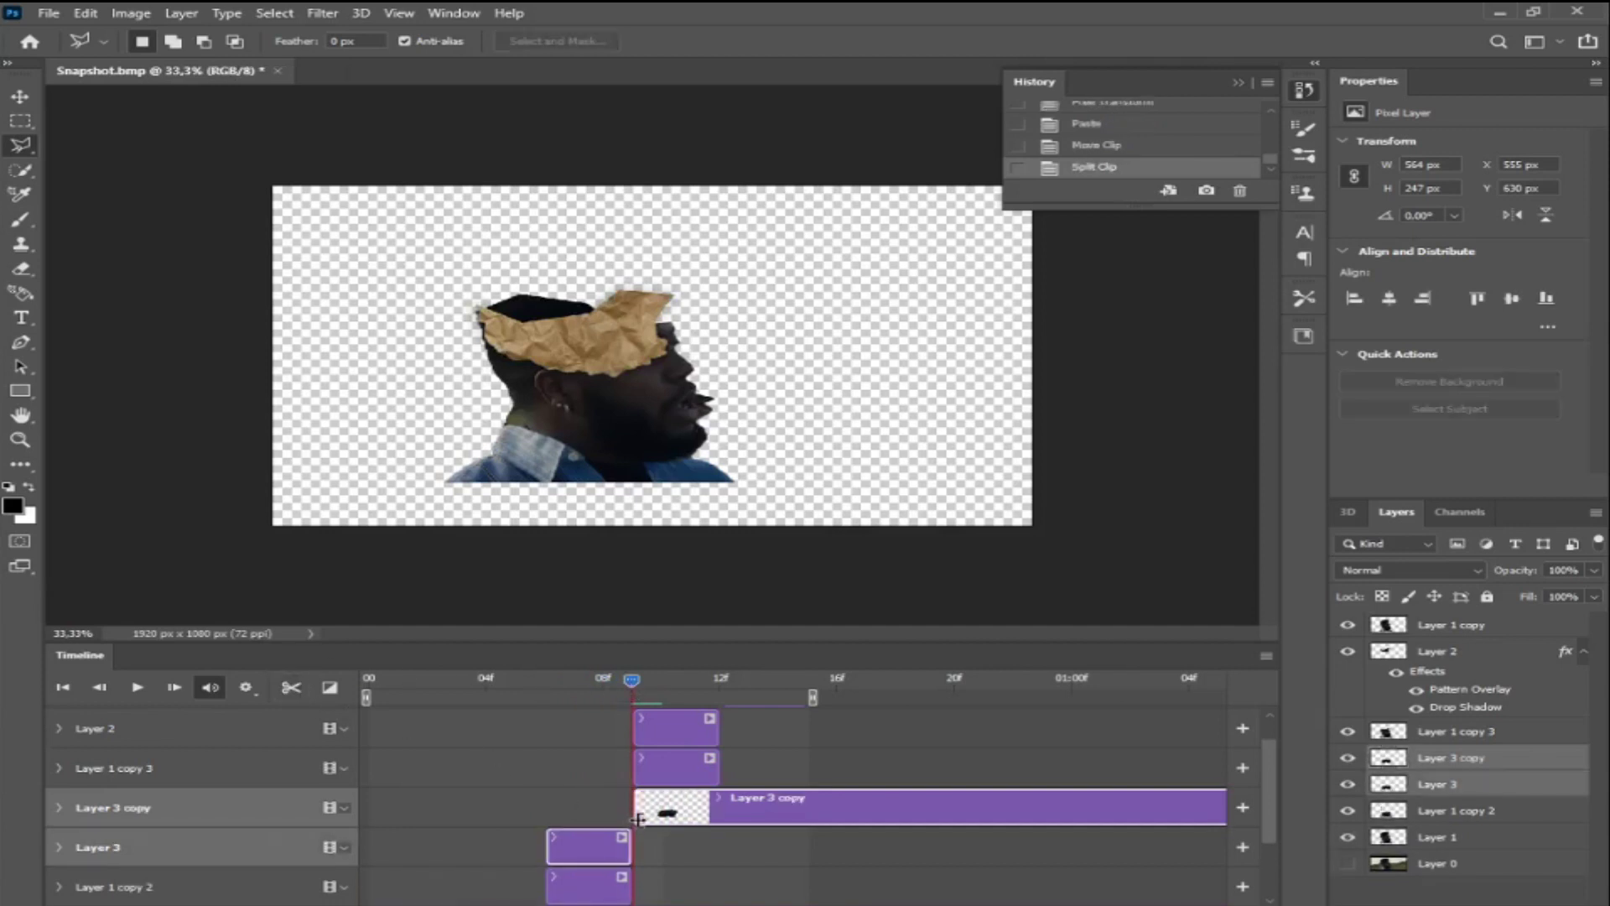
key("Delete")
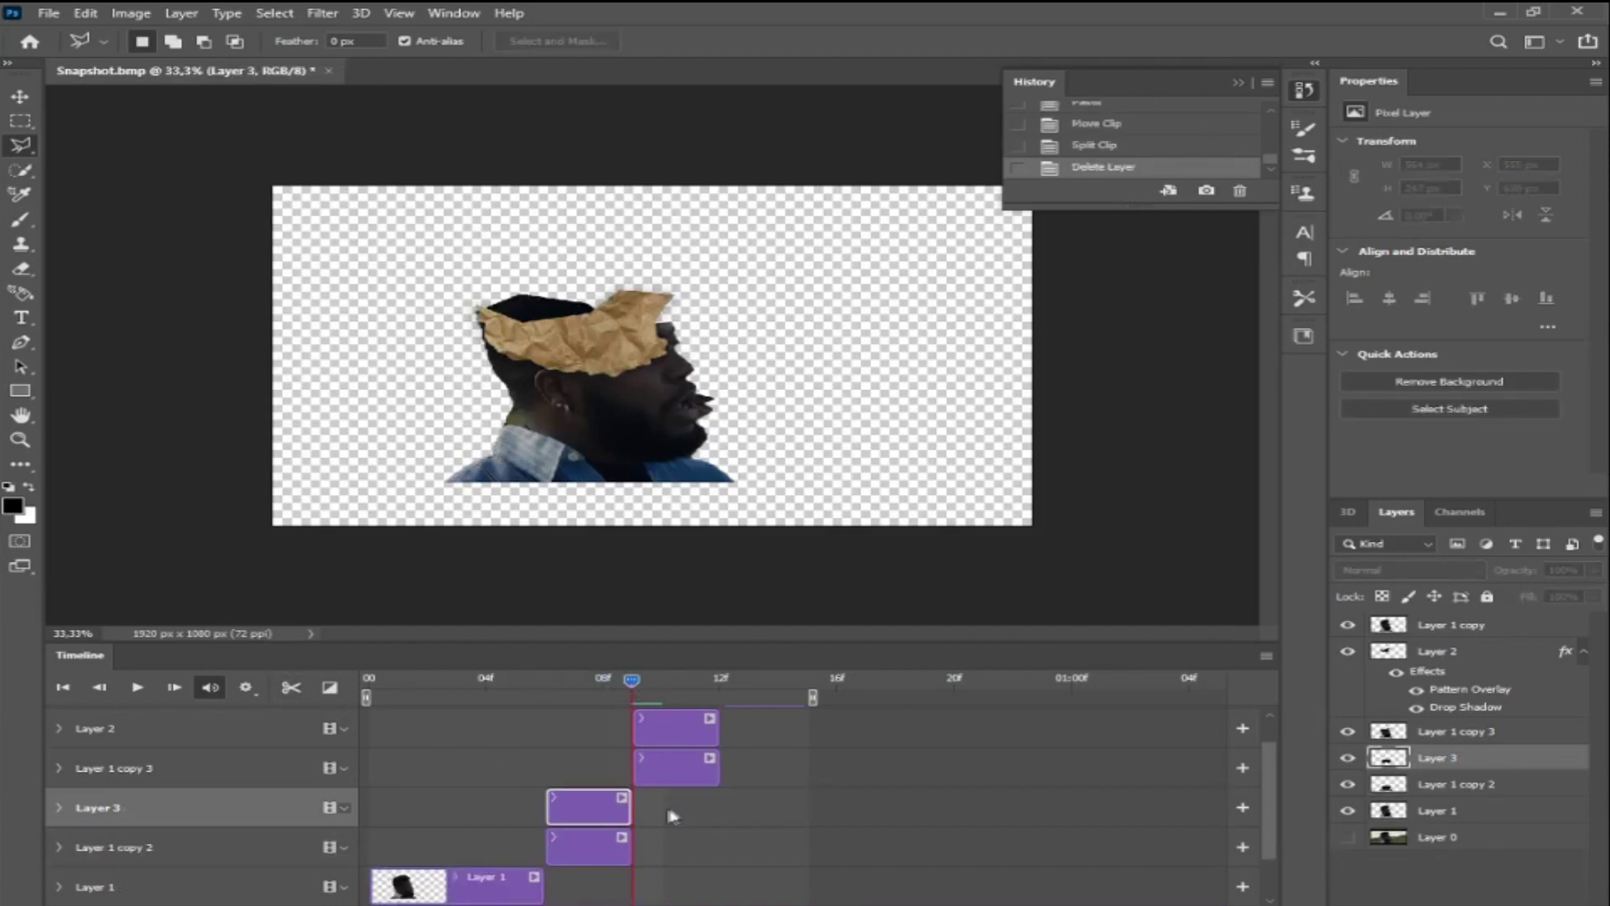
left_click_drag(644, 683, 575, 683)
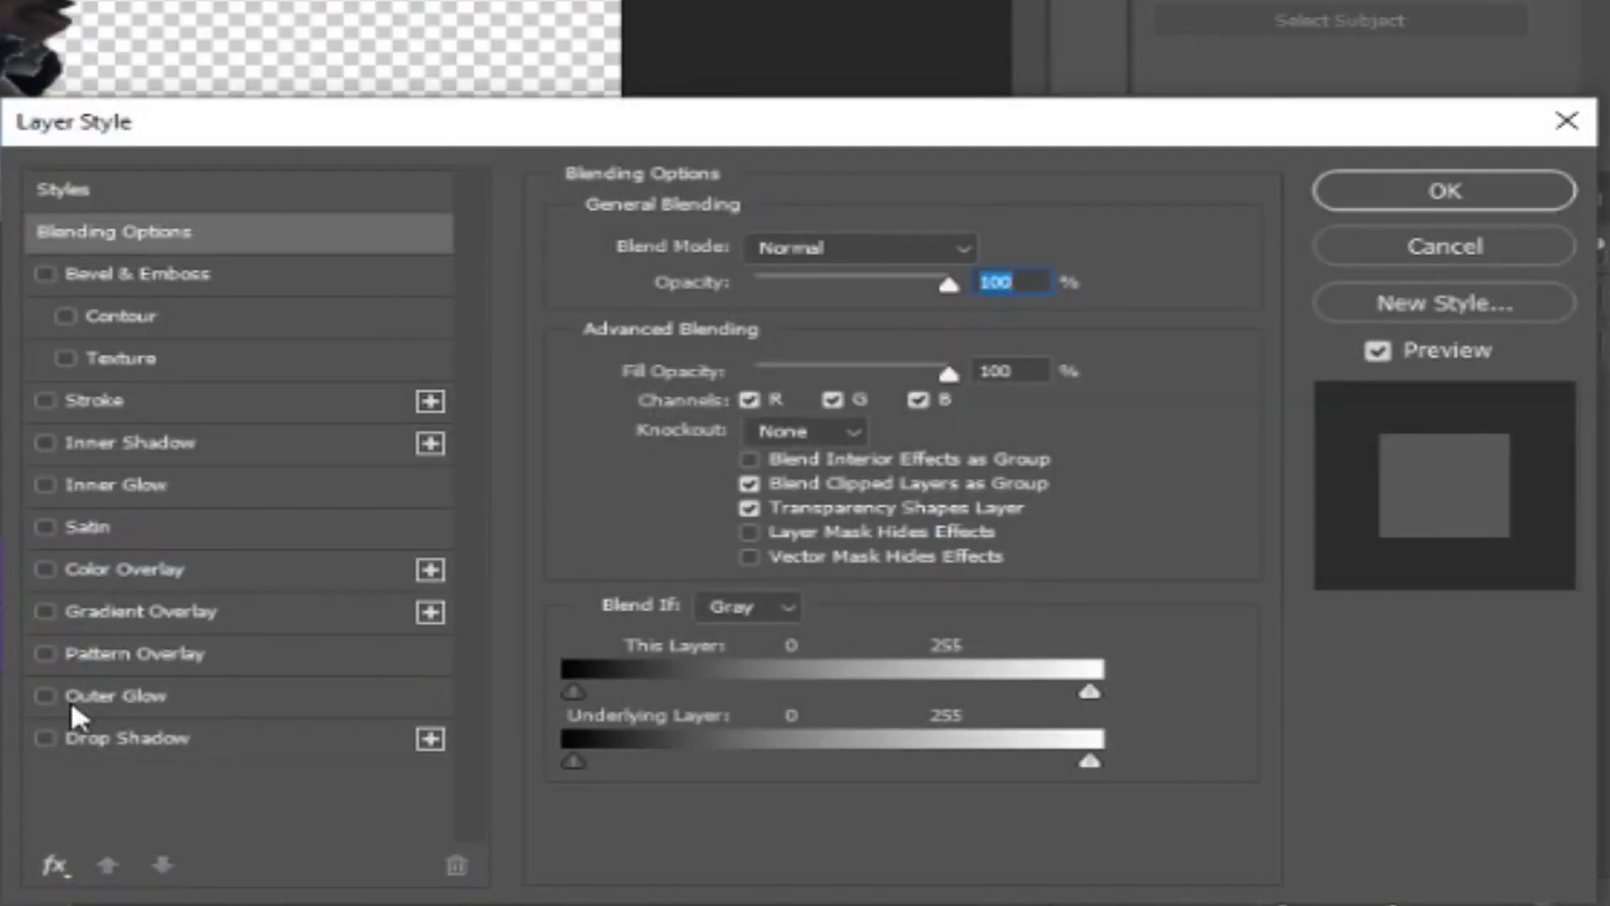
Give Layer 3 a paper Pattern Overlay and a Drop Shadow.
left_click(46, 656)
left_click(47, 736)
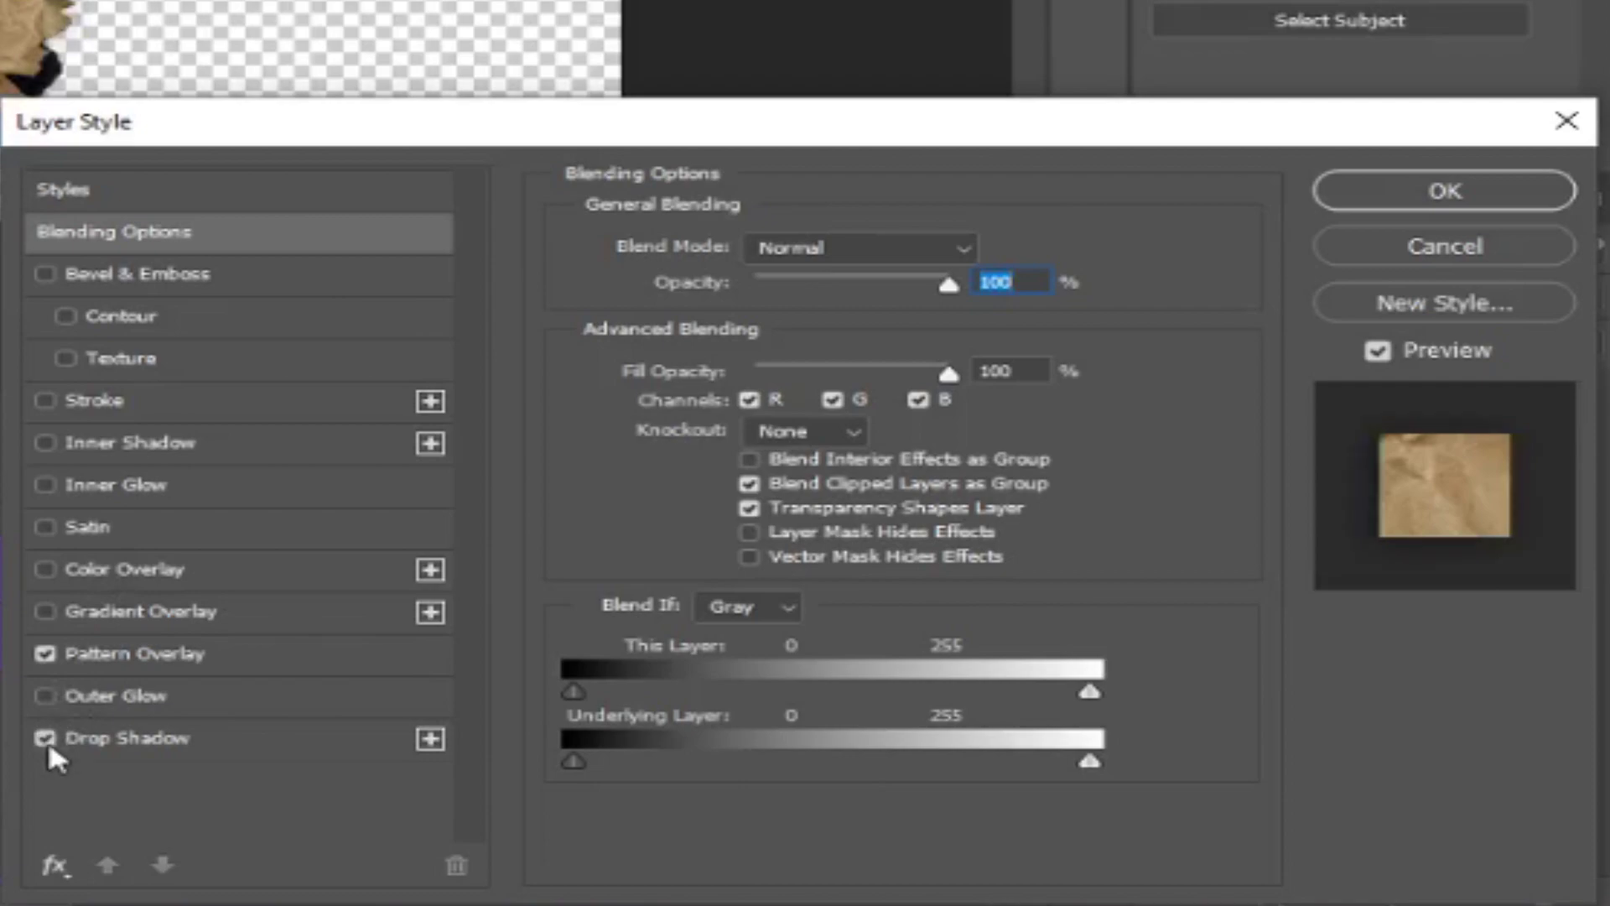
left_click(1341, 222)
left_click(167, 41)
Erase a torn edge into the paper piece with the 04.psd Torn Paper brush.
scroll(126, 286, "down", 2)
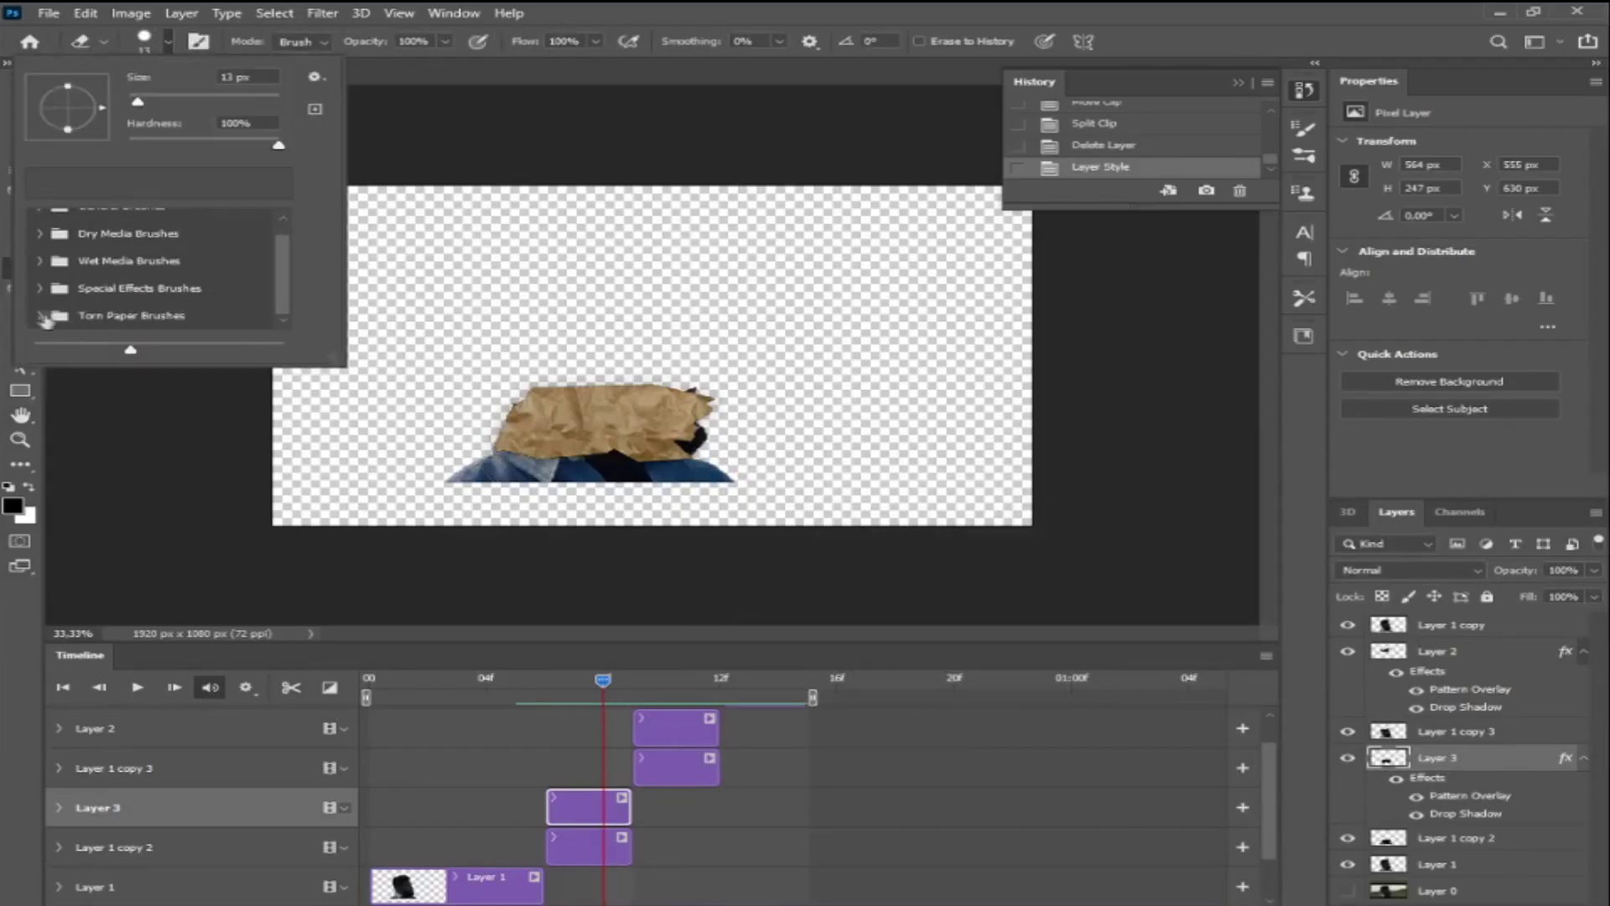
left_click(39, 315)
left_click(159, 294)
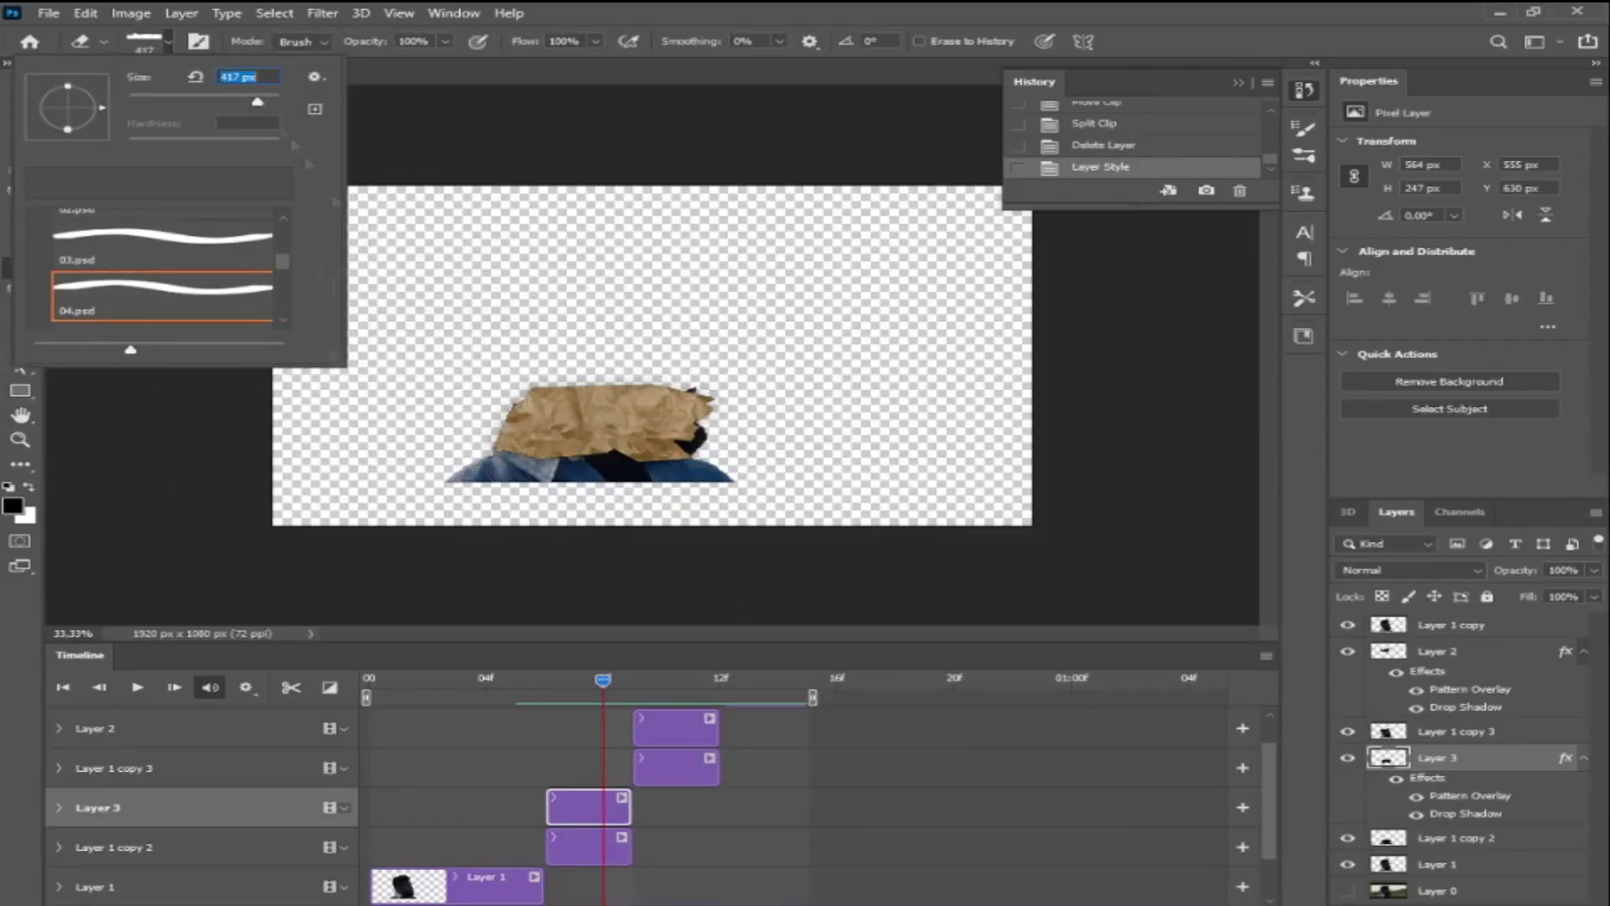
left_click(579, 514)
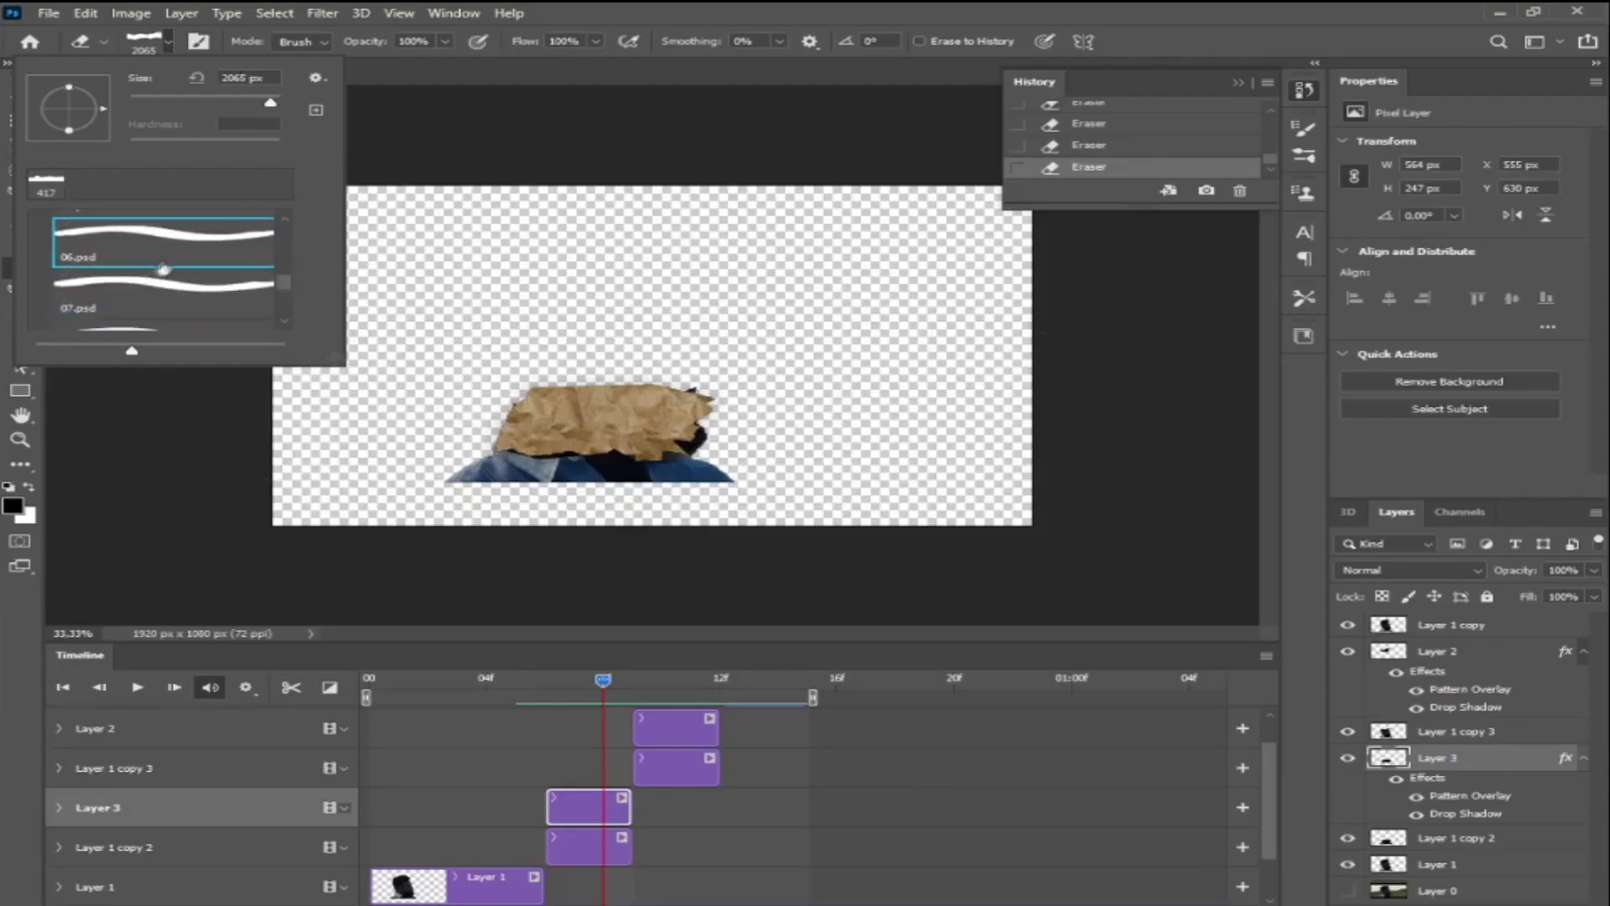
Switch to the 07.psd torn paper brush with its tip rotated level, then preview the fold.
left_click(163, 286)
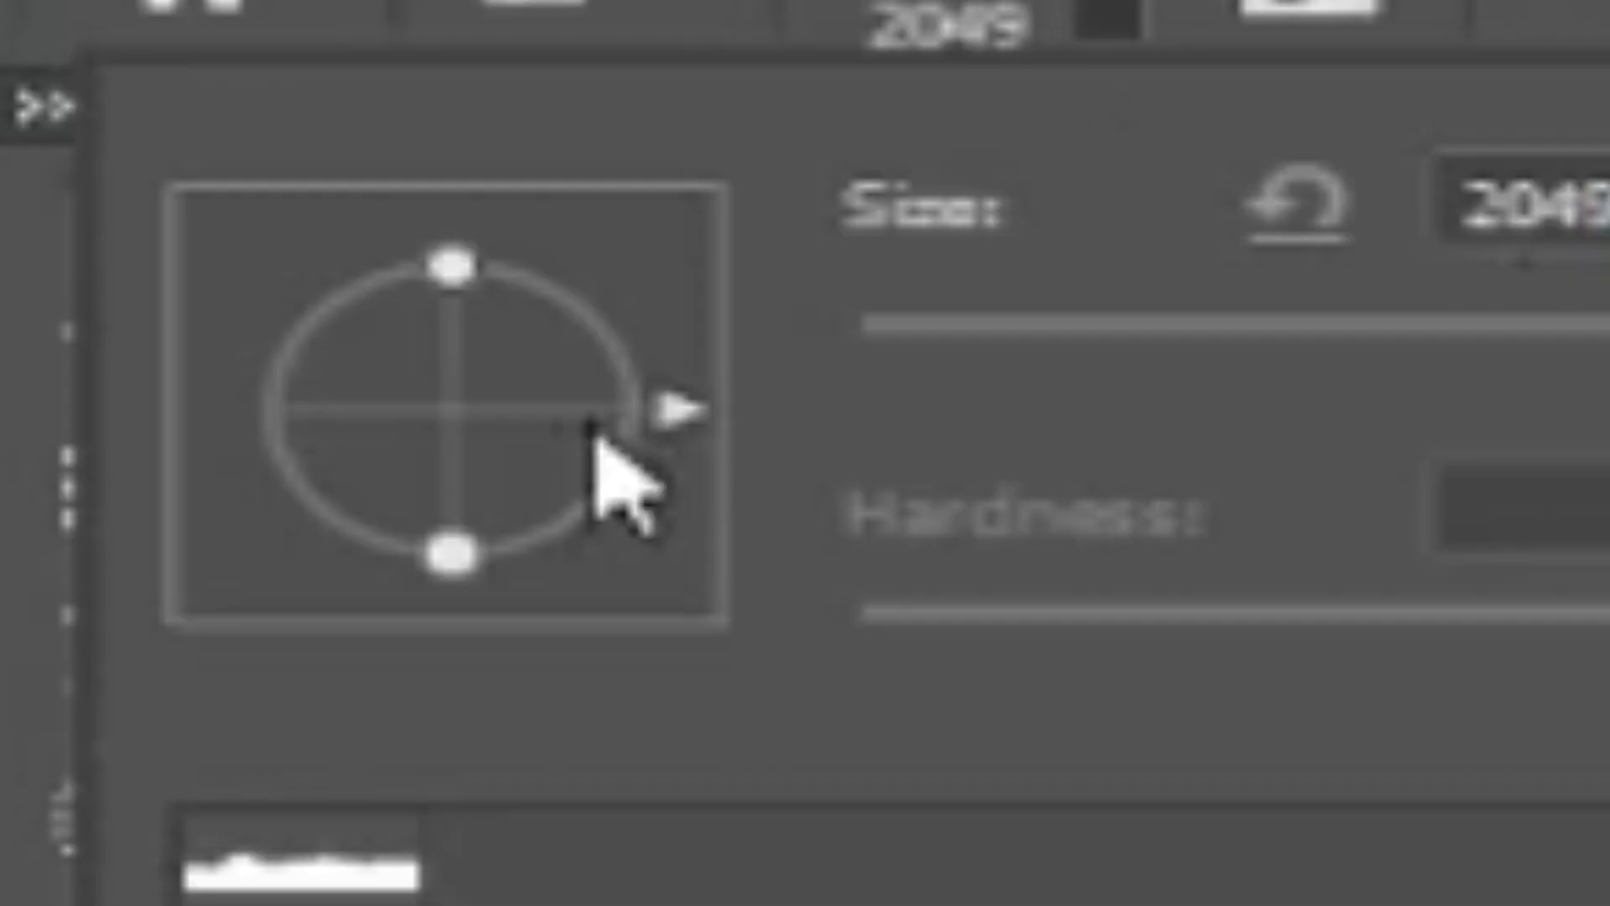
left_click_drag(90, 111, 95, 129)
left_click_drag(625, 549, 457, 704)
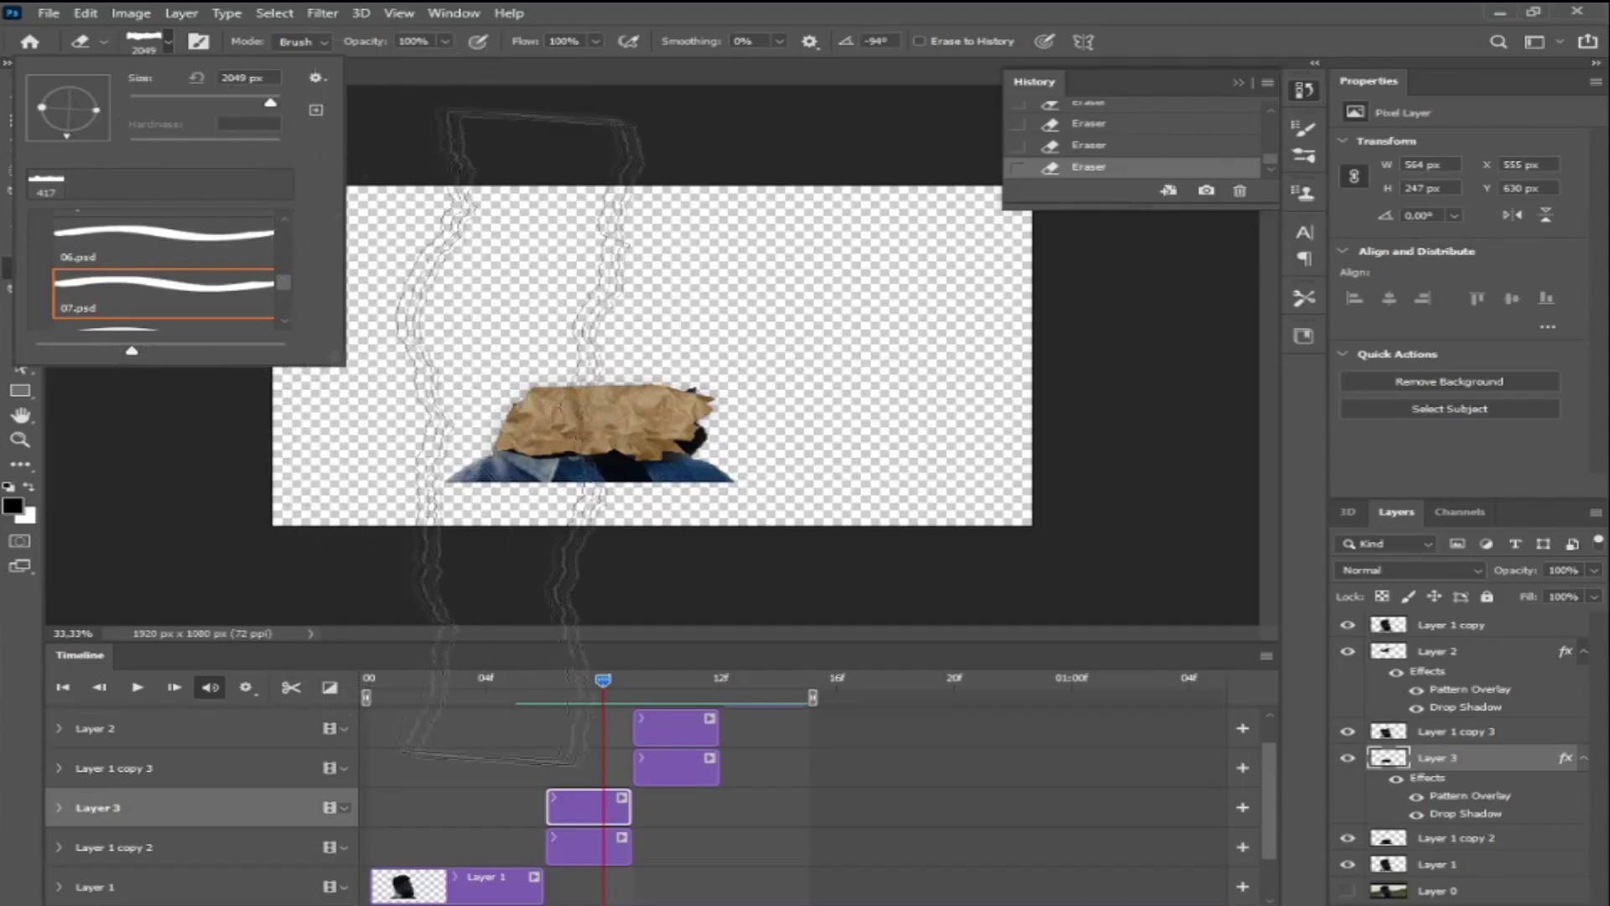
key("Return")
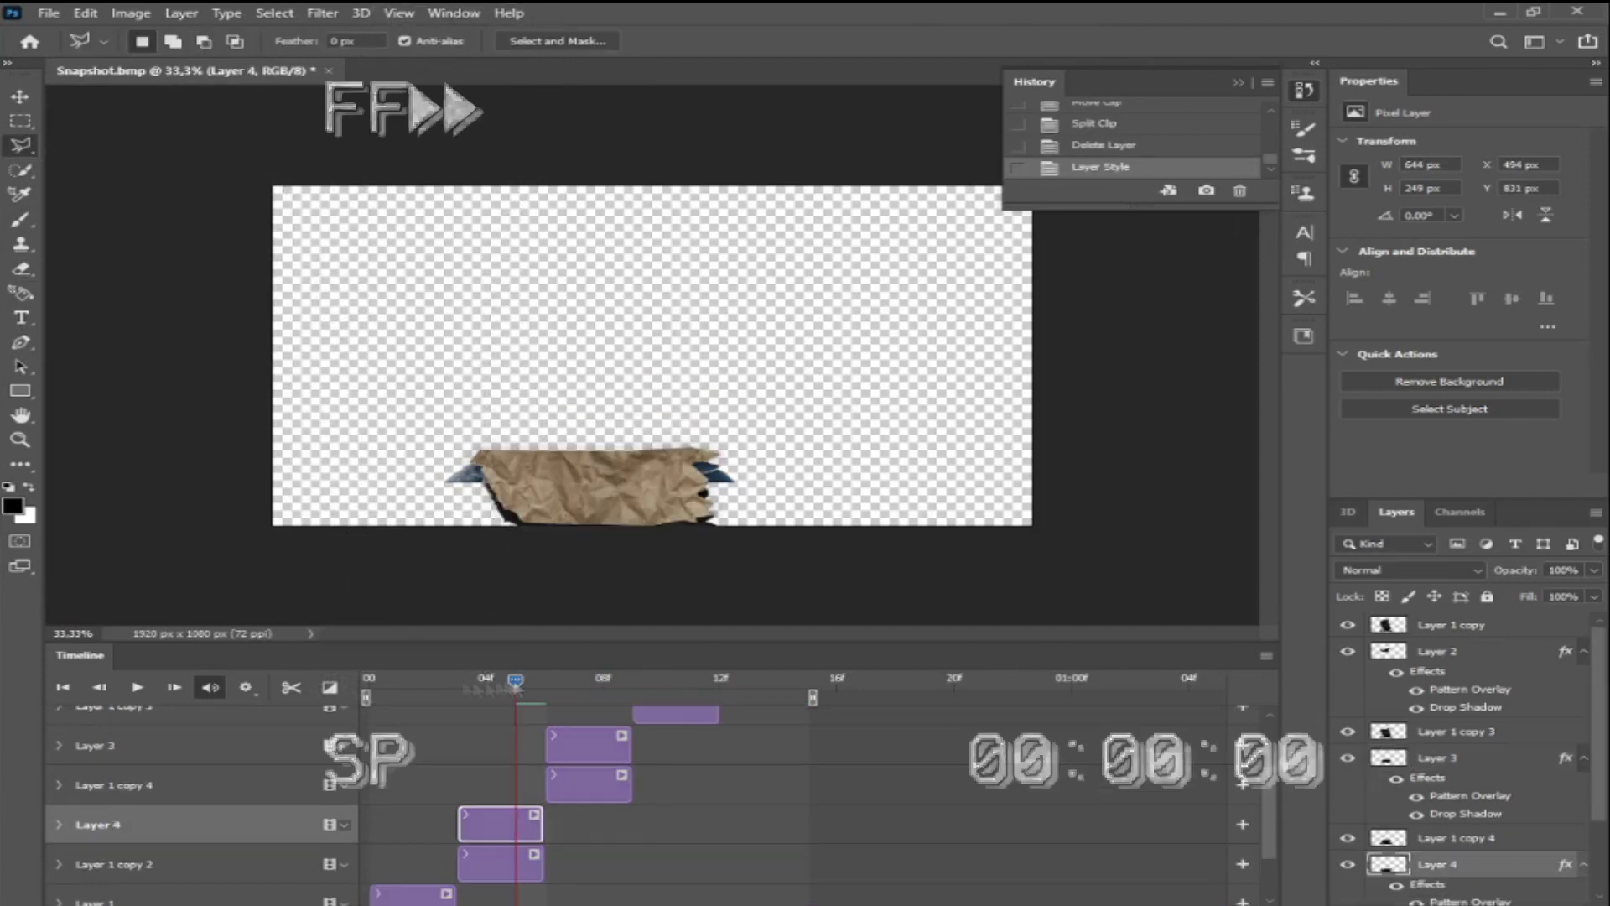
mouse_move(514, 679)
left_mouse_down()
mouse_move(731, 699)
mouse_move(663, 698)
left_mouse_up()
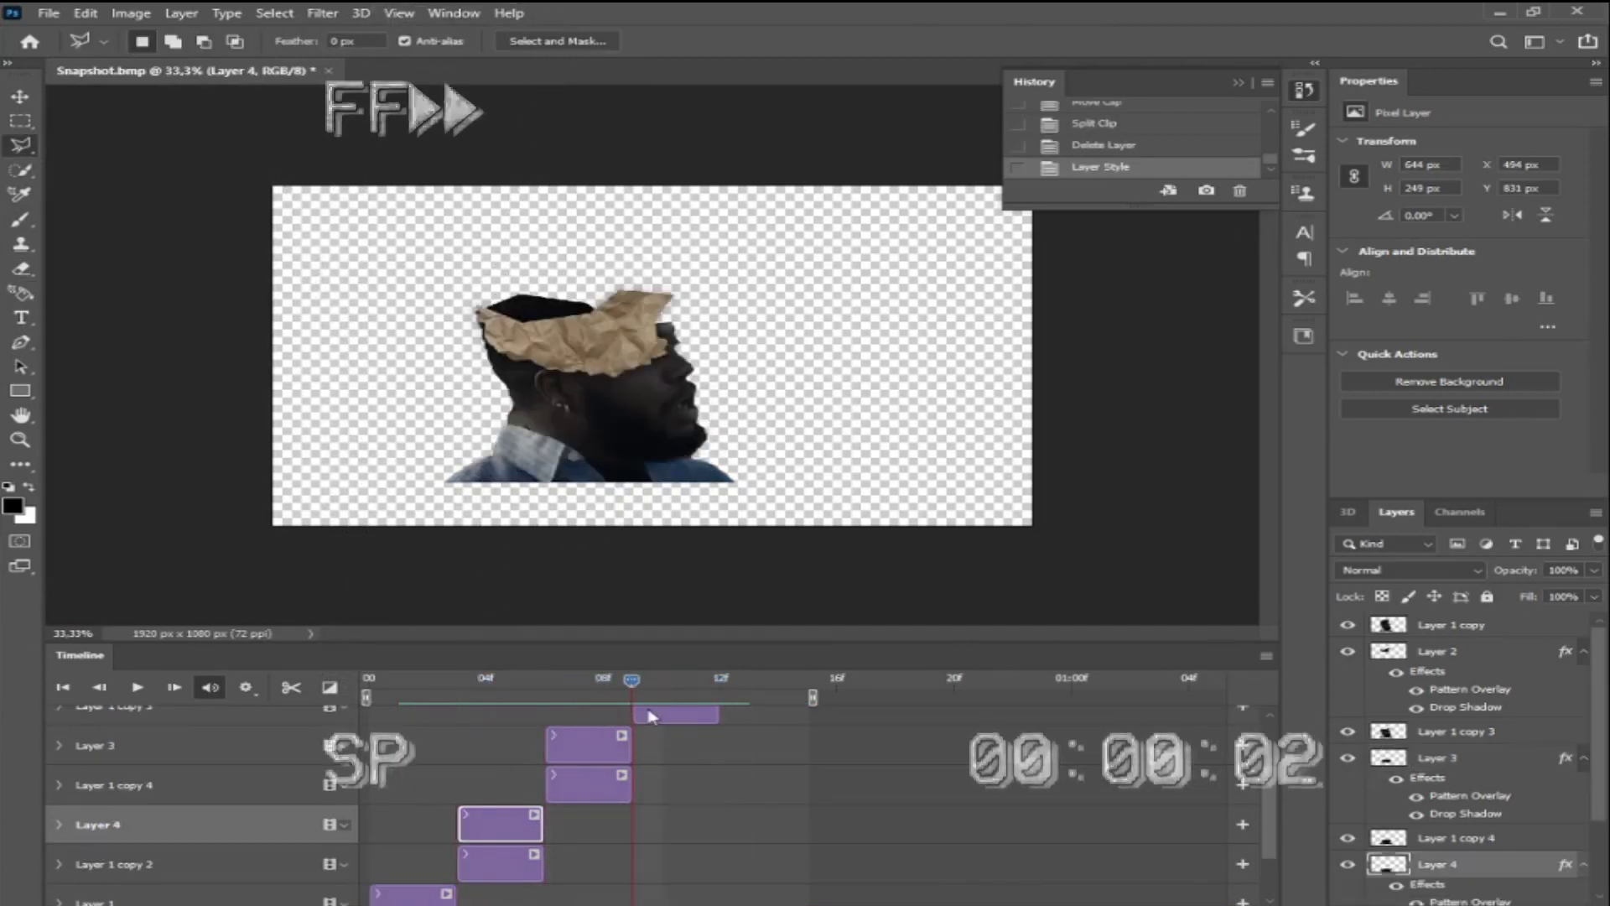
At frame 10, add a layer mask to Layer 1 copy 3 and target it.
left_click(681, 751)
left_click(681, 751)
left_click(19, 96)
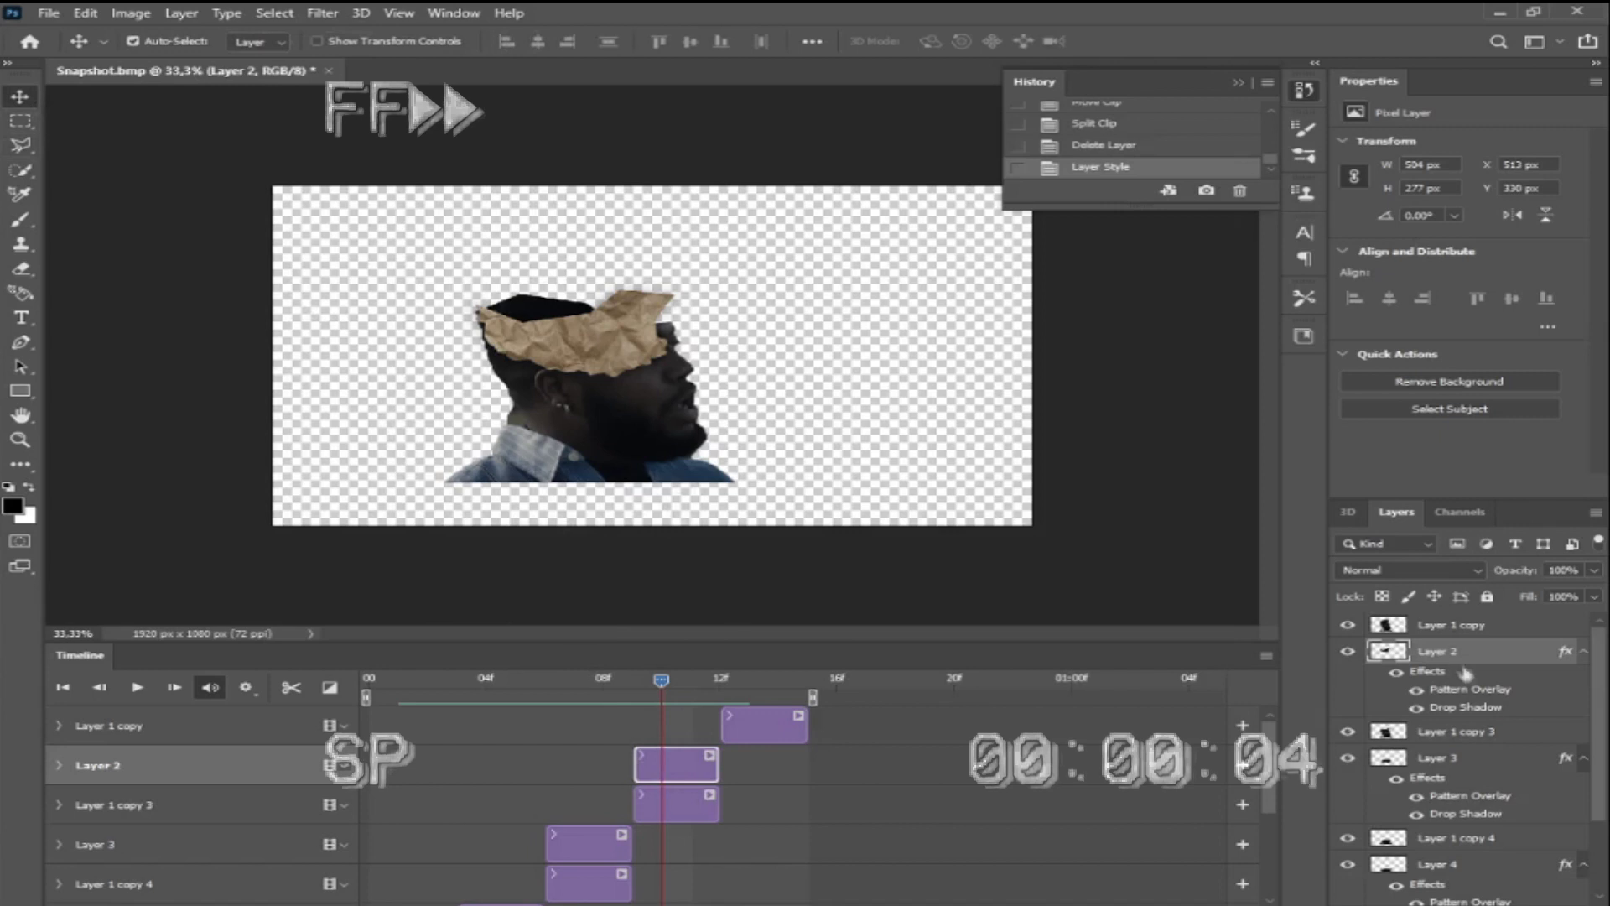
left_click(1459, 731)
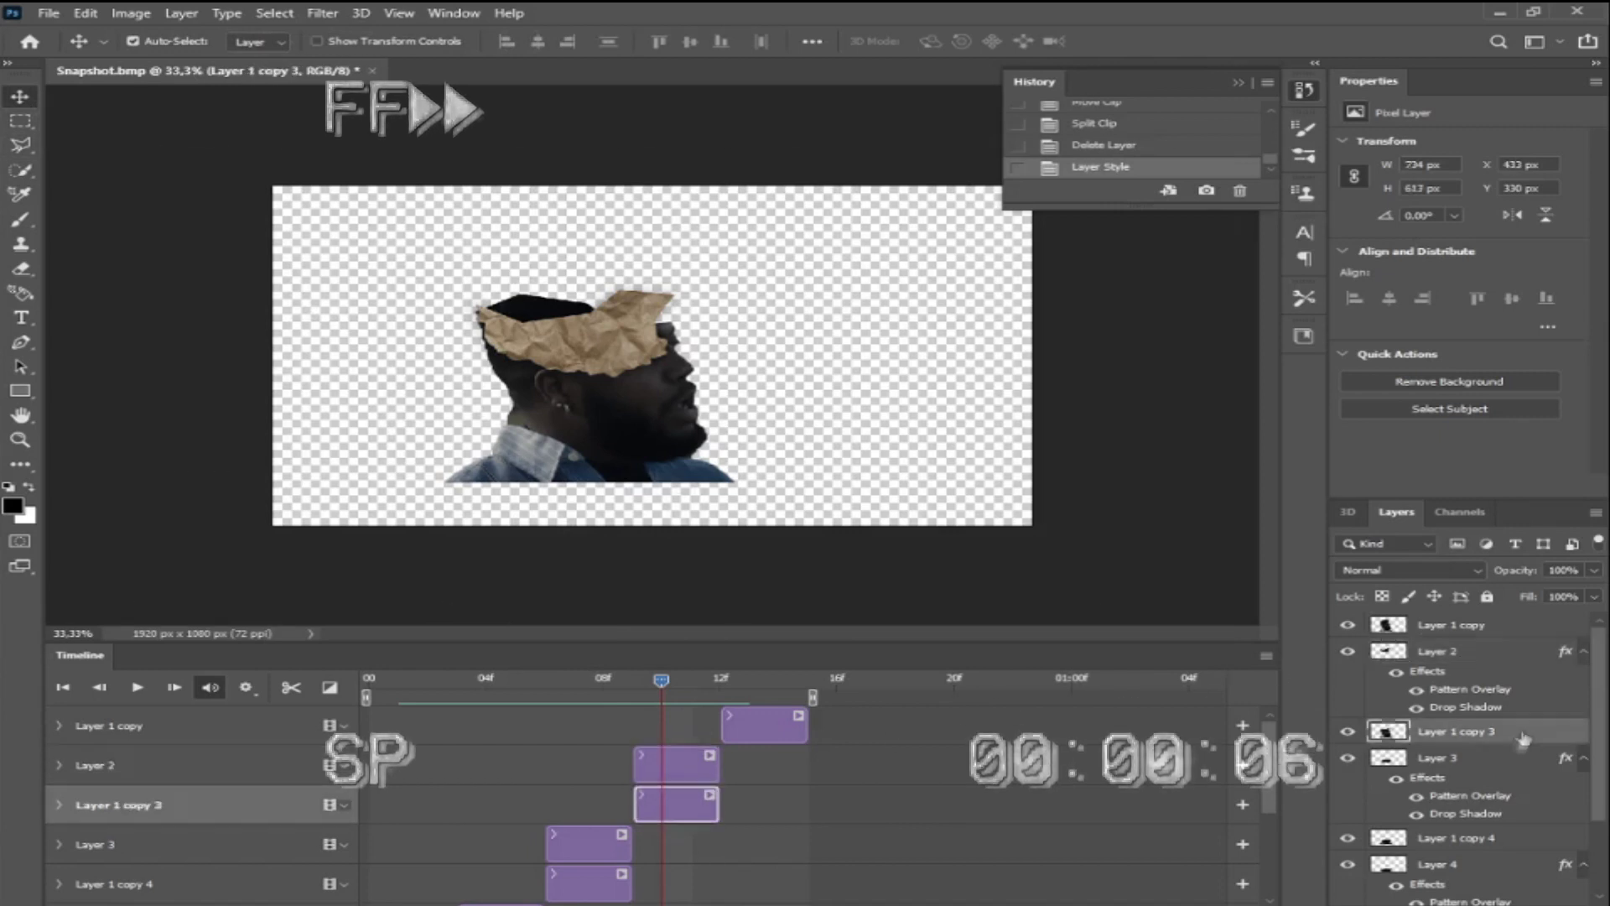
left_click(1437, 651)
left_click(1484, 731)
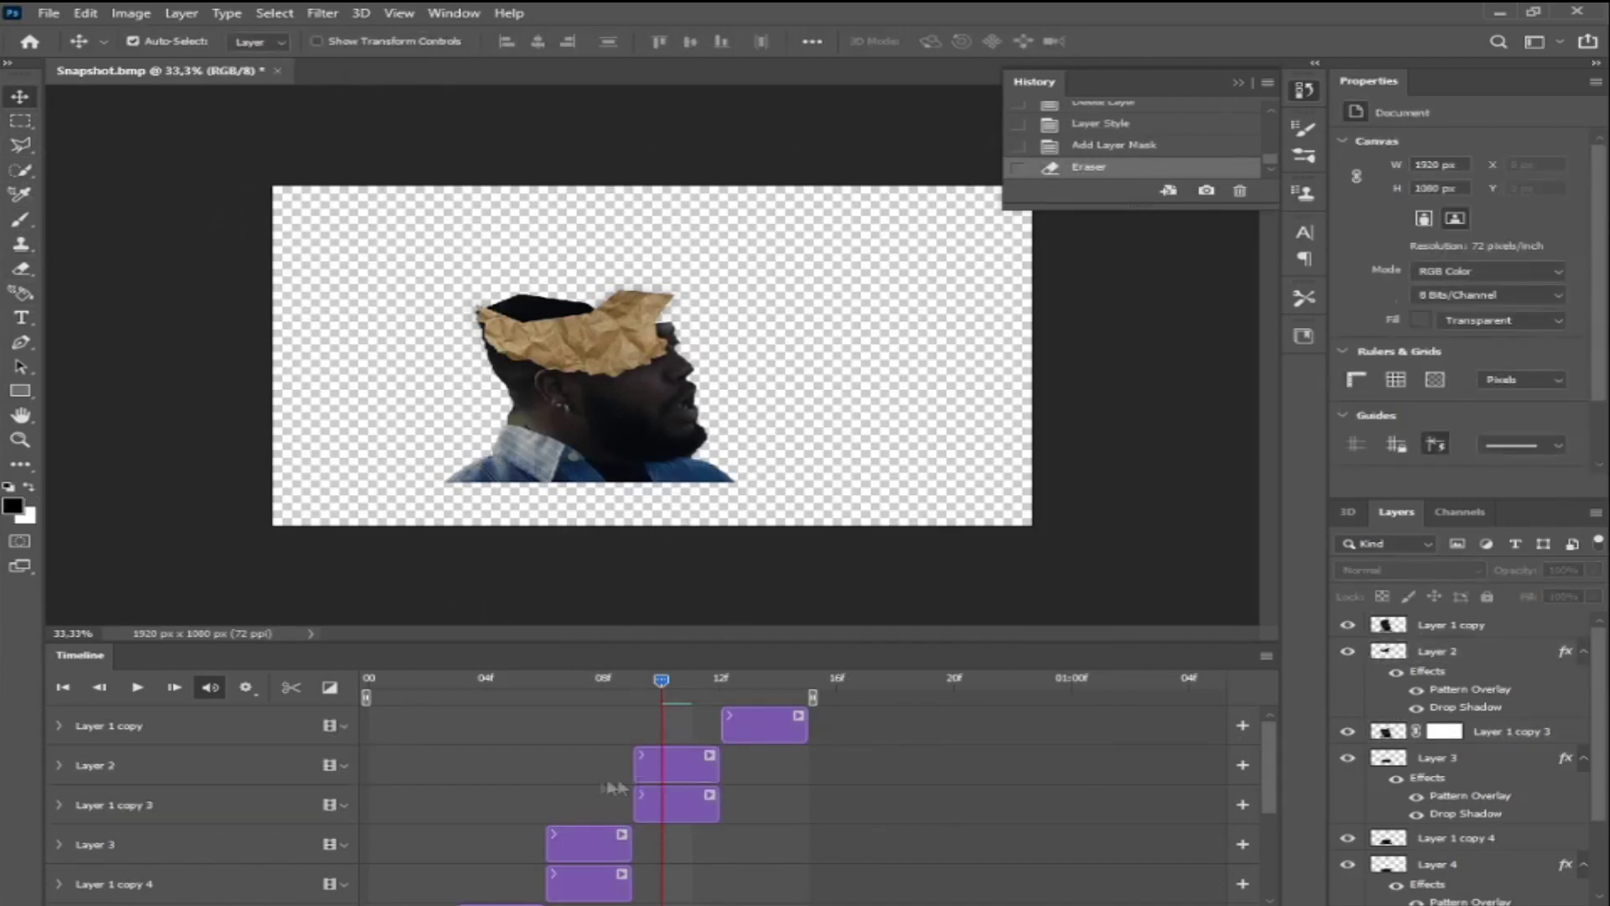
left_click(1436, 650)
left_click(1444, 731)
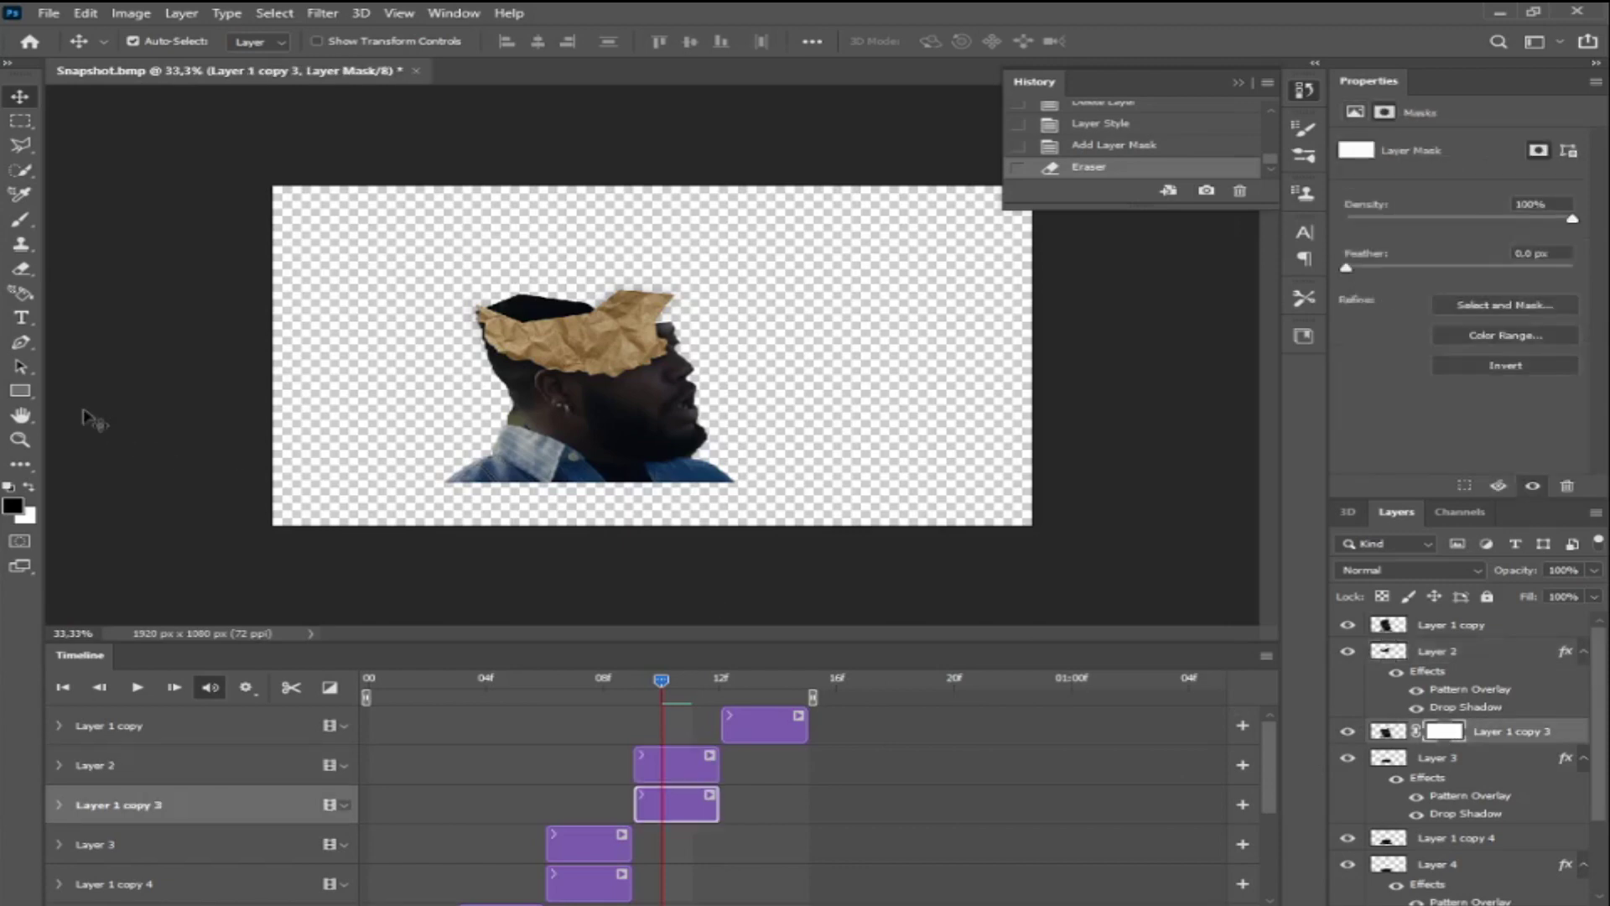
Erase a torn edge into Layer 2's paper with the huge torn paper brush.
left_click(20, 219)
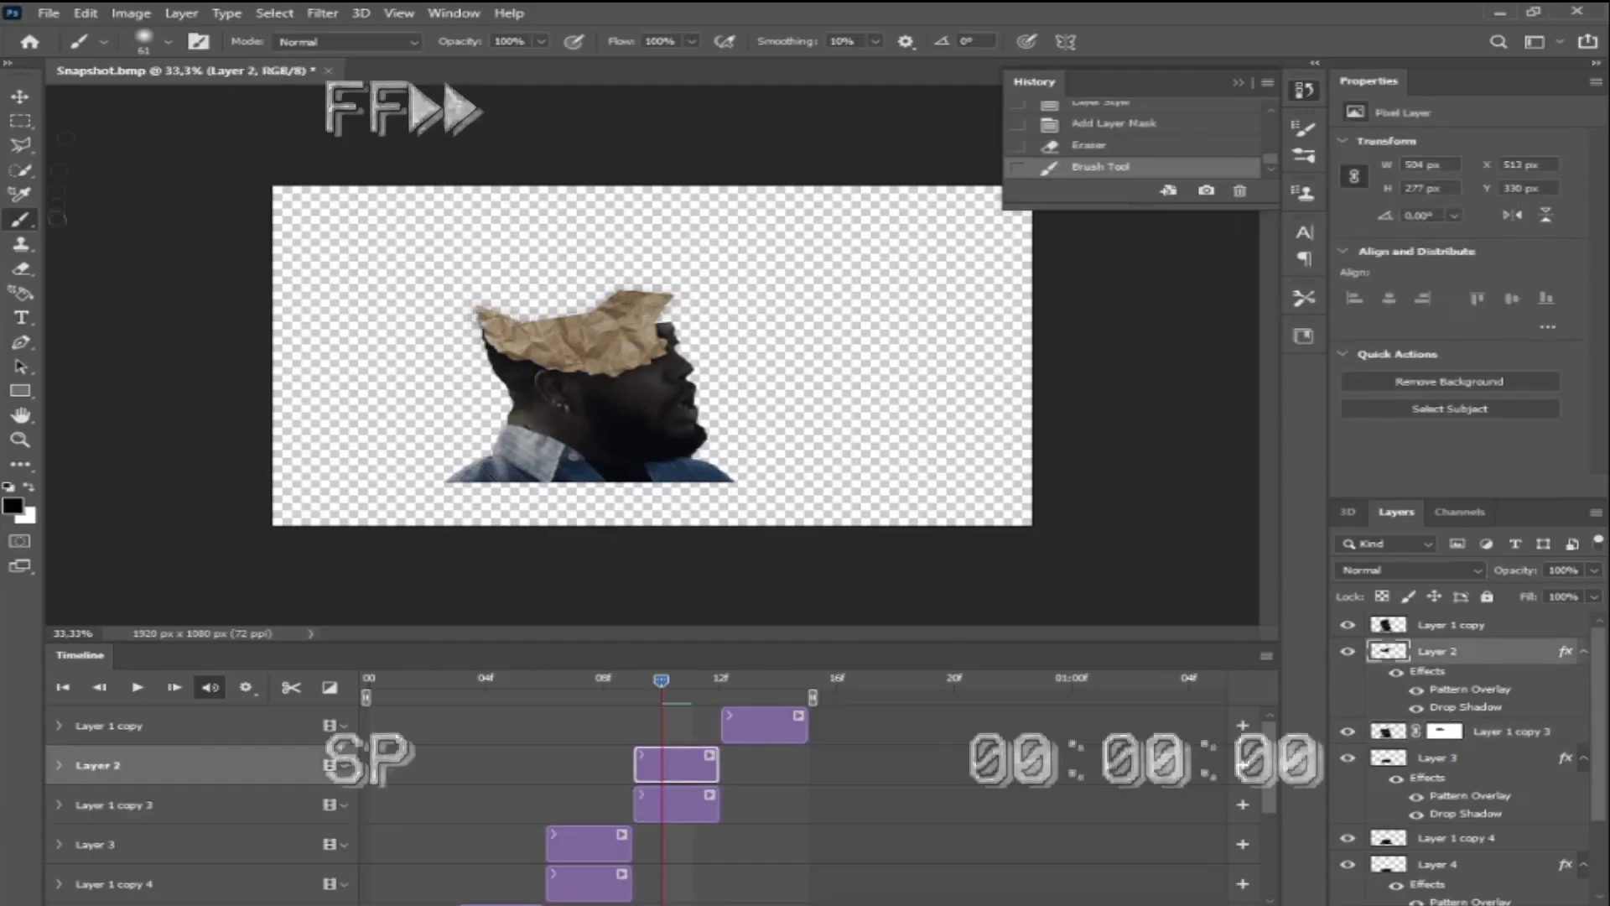
key("e")
left_click(167, 41)
left_click(101, 282)
left_click(662, 193)
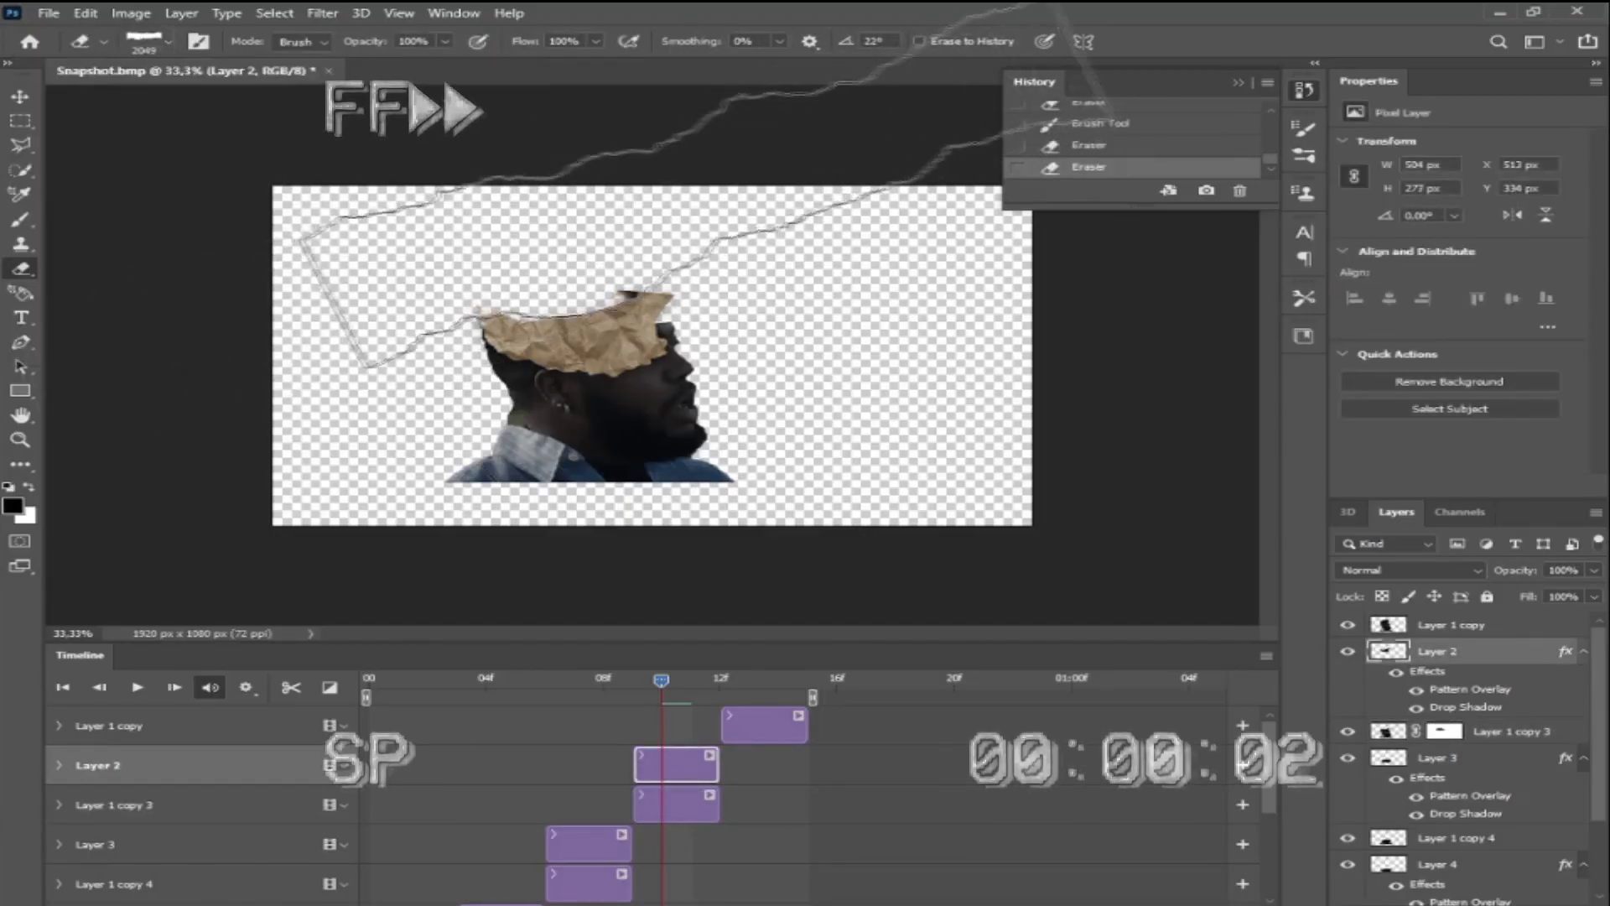
Paint Layer 1 copy 3's mask to hide the dark bit above the paper, then play the animation.
left_click(1442, 731)
key("b")
left_click_drag(667, 294, 553, 293)
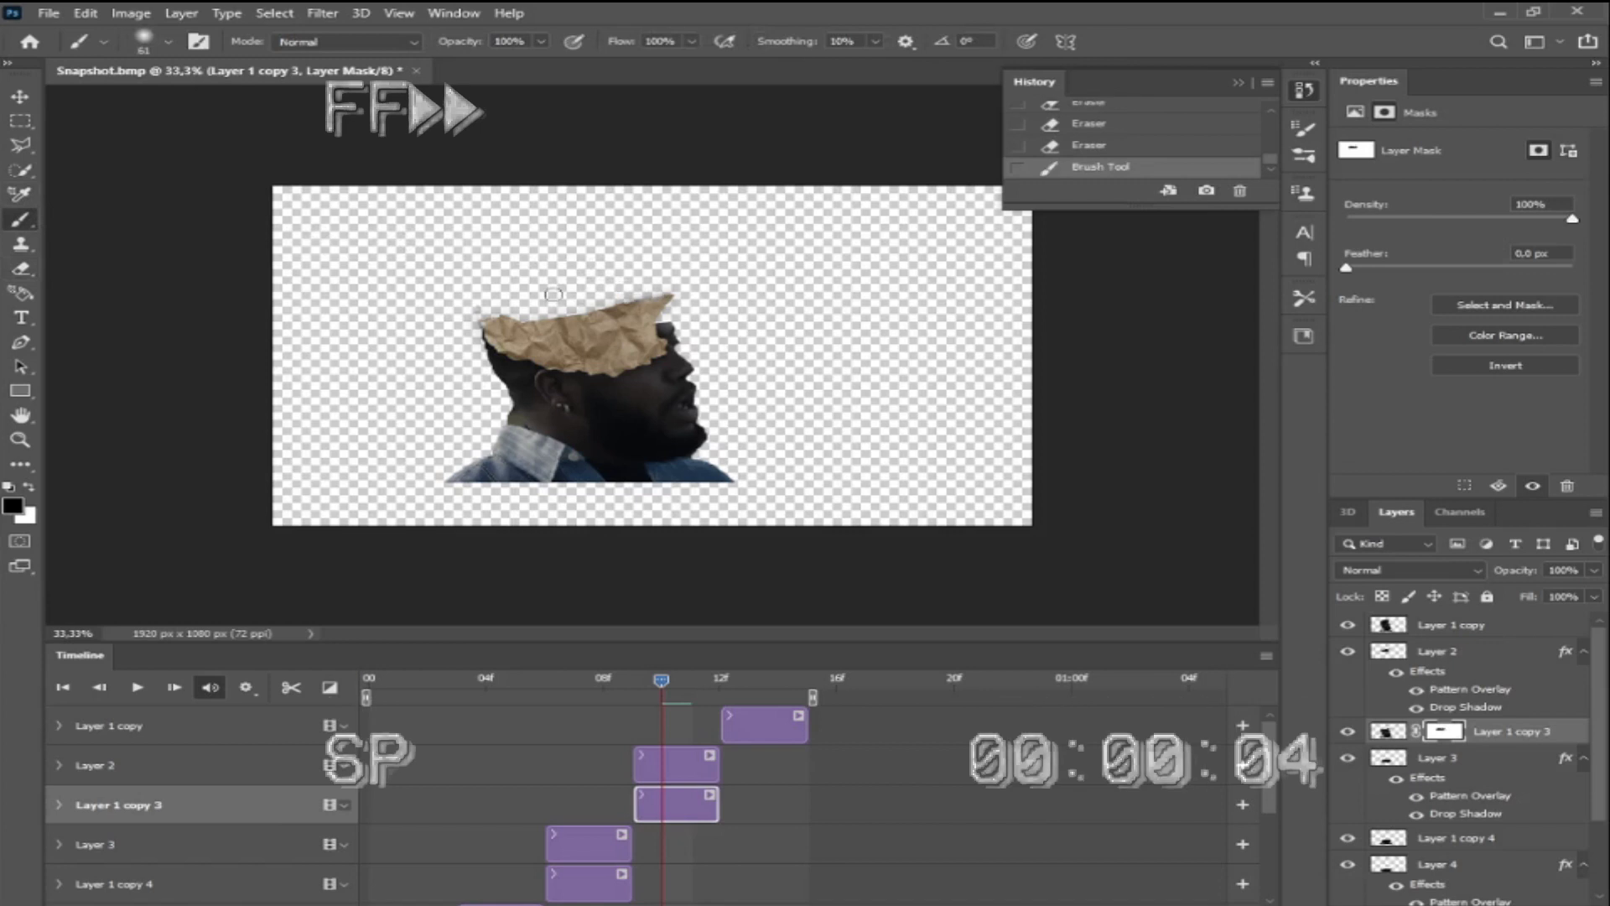
key("space")
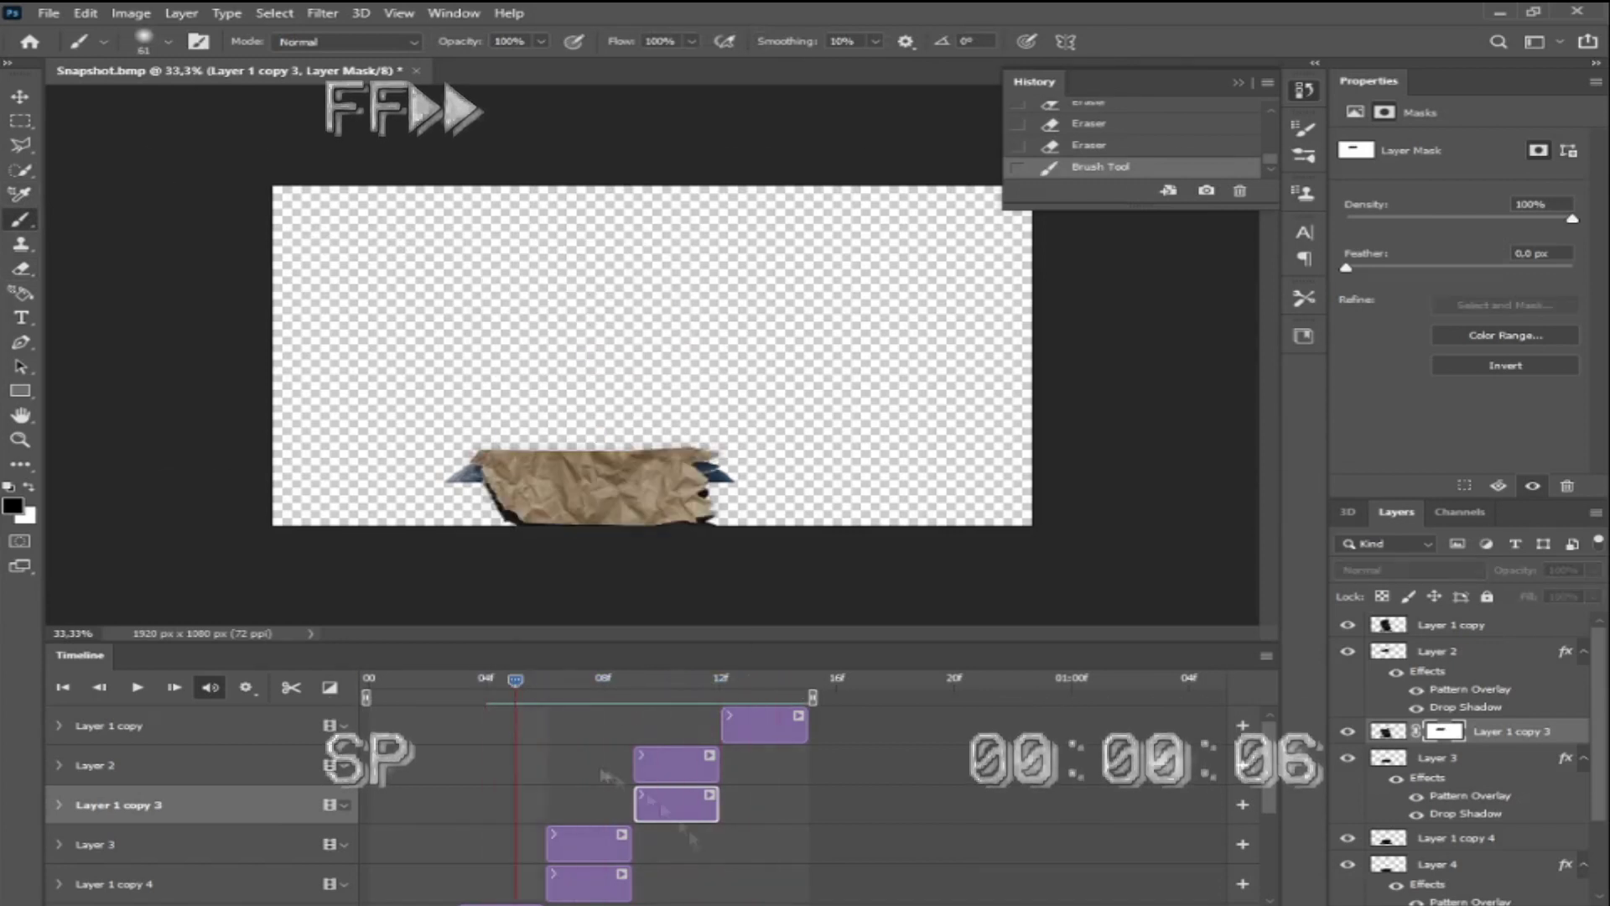
scroll(671, 805, "down", 5)
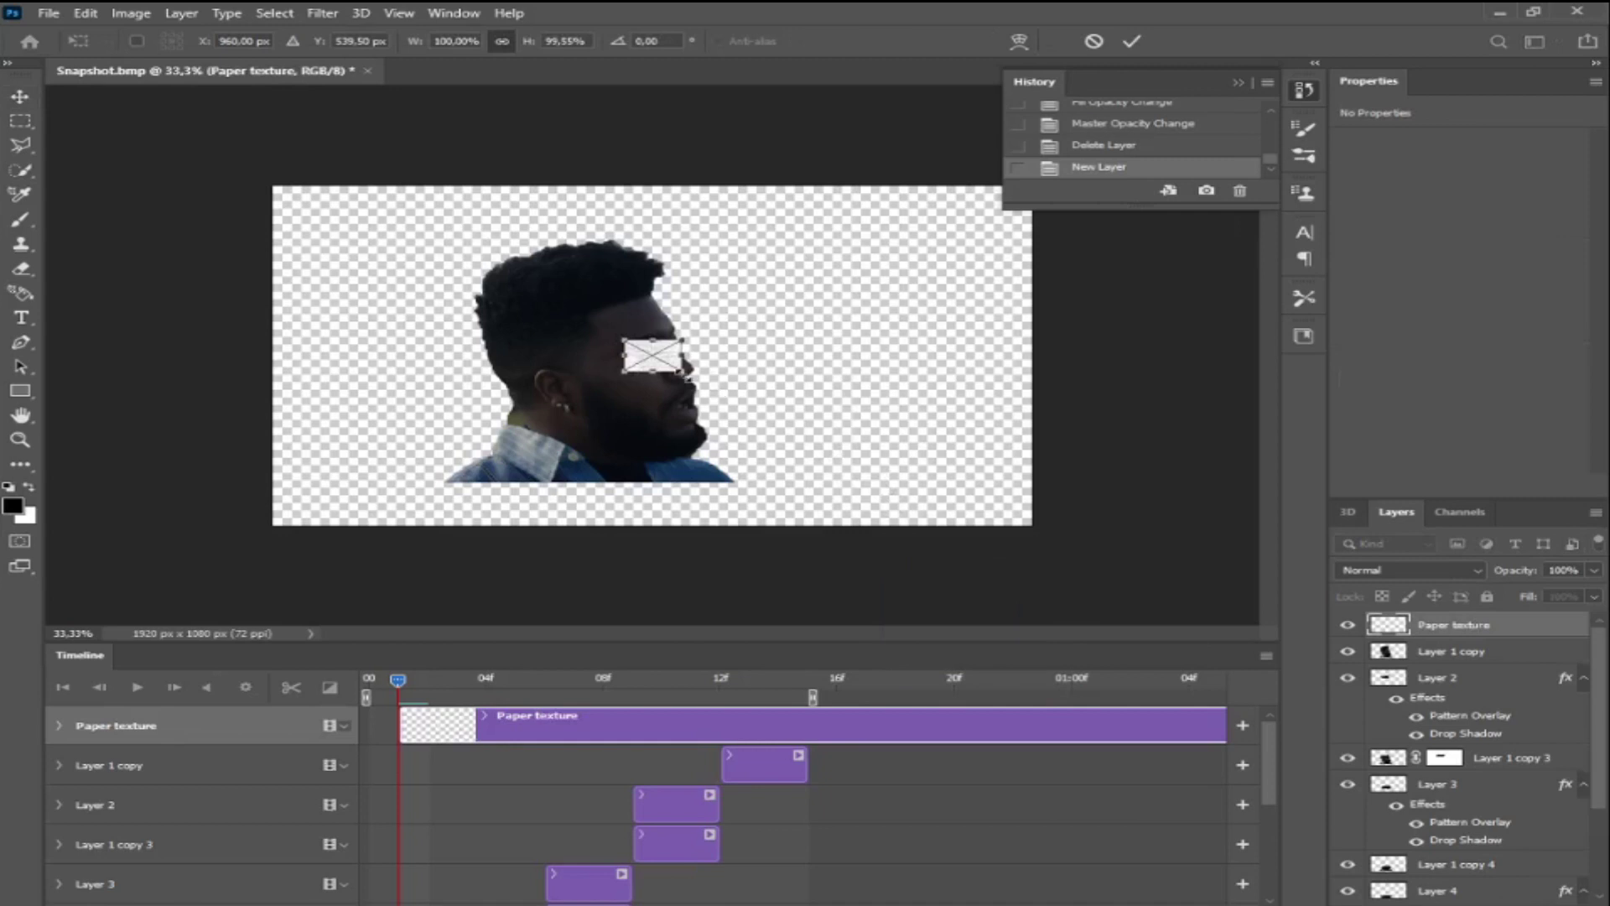
Scale and position the placed paper texture over the canvas and commit it.
left_click_drag(682, 371, 1021, 568)
left_click_drag(918, 529, 666, 394)
left_click_drag(773, 432, 716, 449)
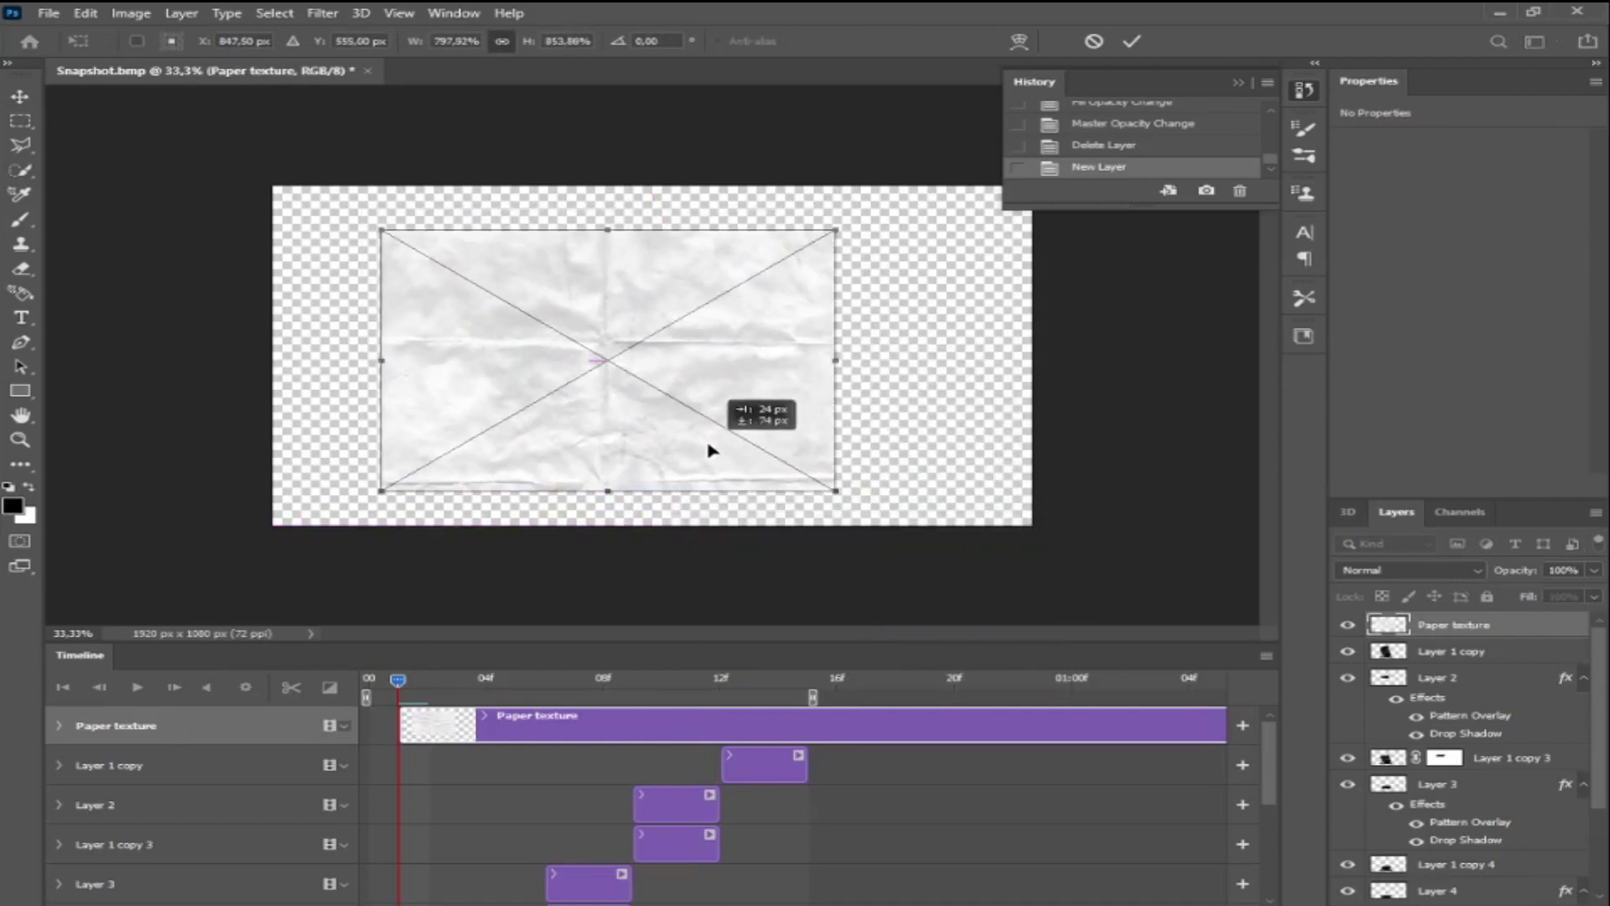
key("Return")
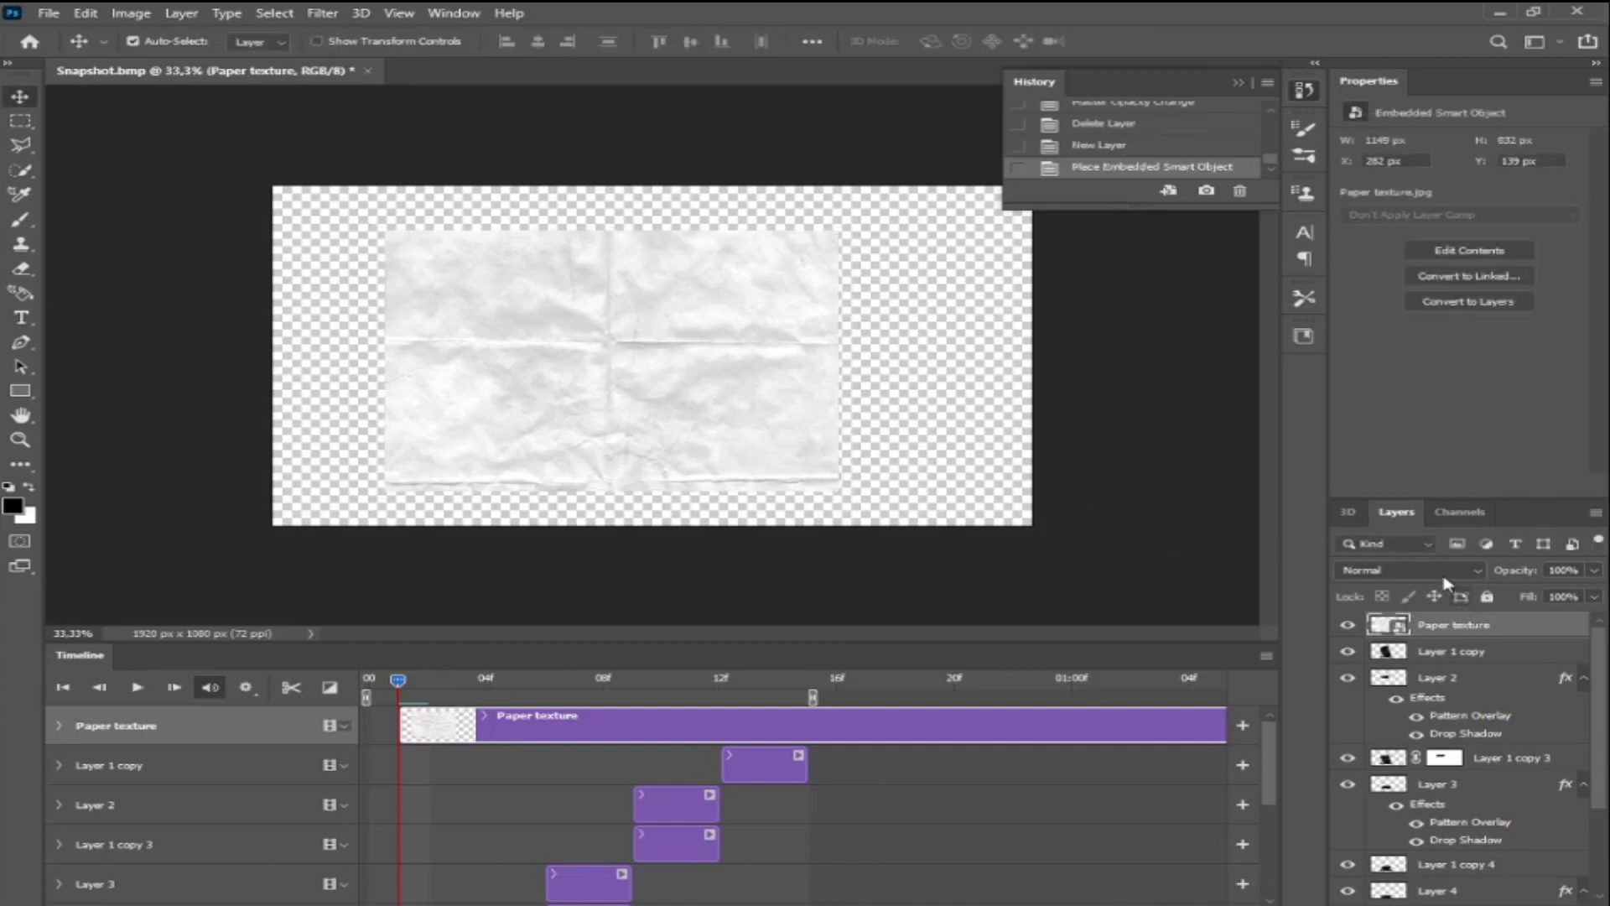
Set the texture to Overlay, adjust its Fill, shift it right, and move its copy below Layer 2.
left_click(1444, 577)
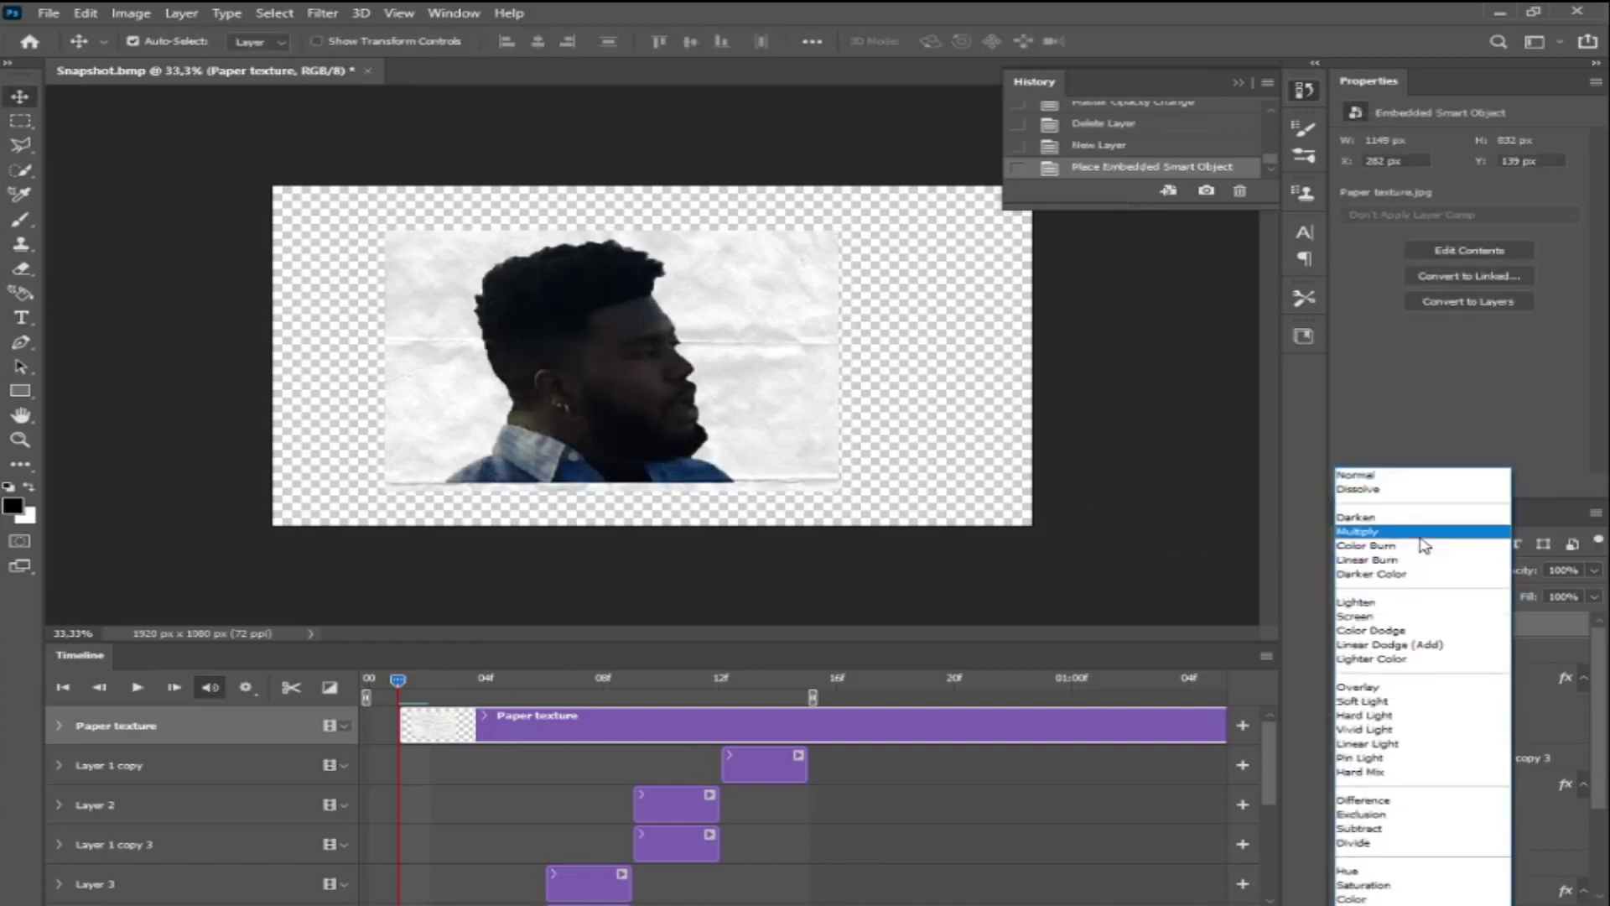
left_click(1407, 695)
left_click(1593, 597)
mouse_move(1590, 618)
left_mouse_down()
mouse_move(1543, 618)
mouse_move(1591, 618)
left_mouse_up()
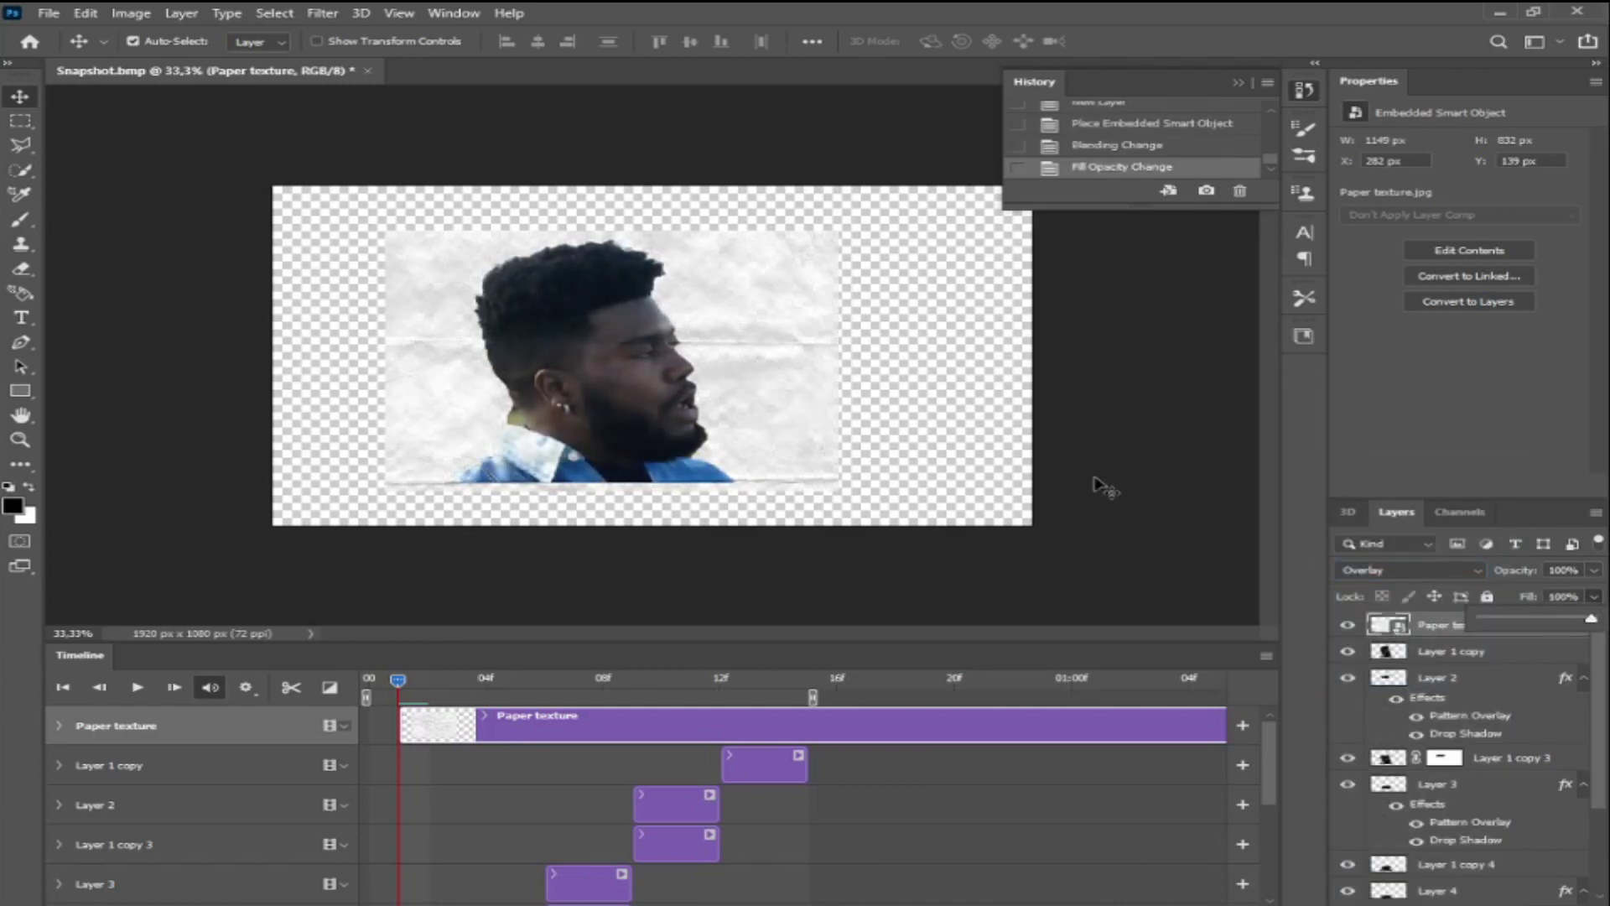
left_click_drag(744, 393, 774, 393)
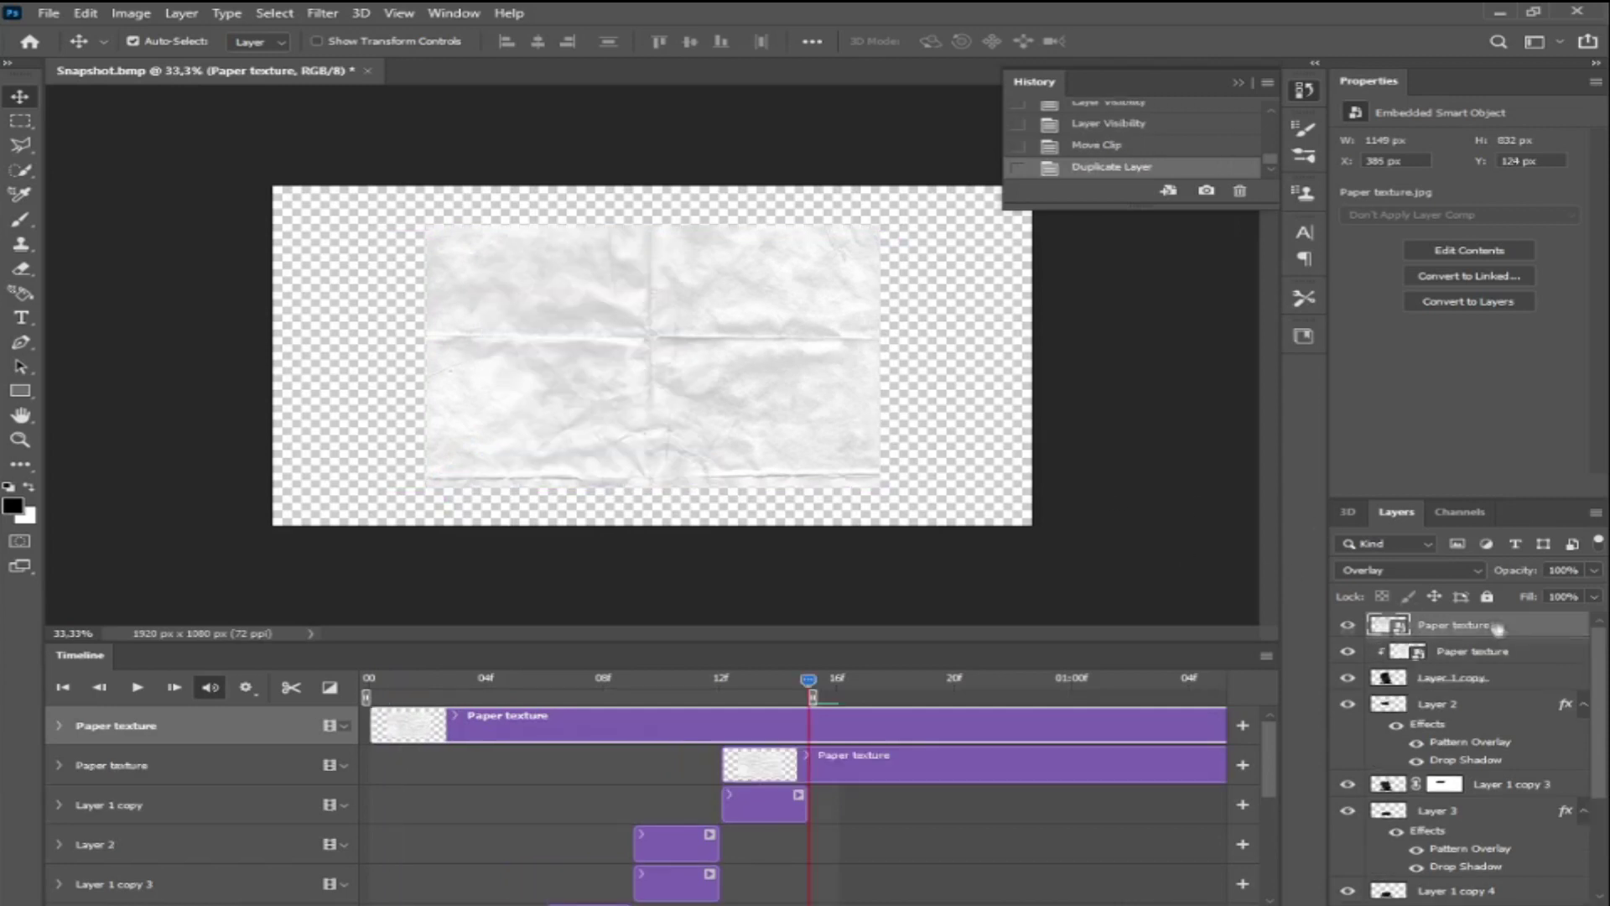
left_click_drag(1497, 630, 1507, 768)
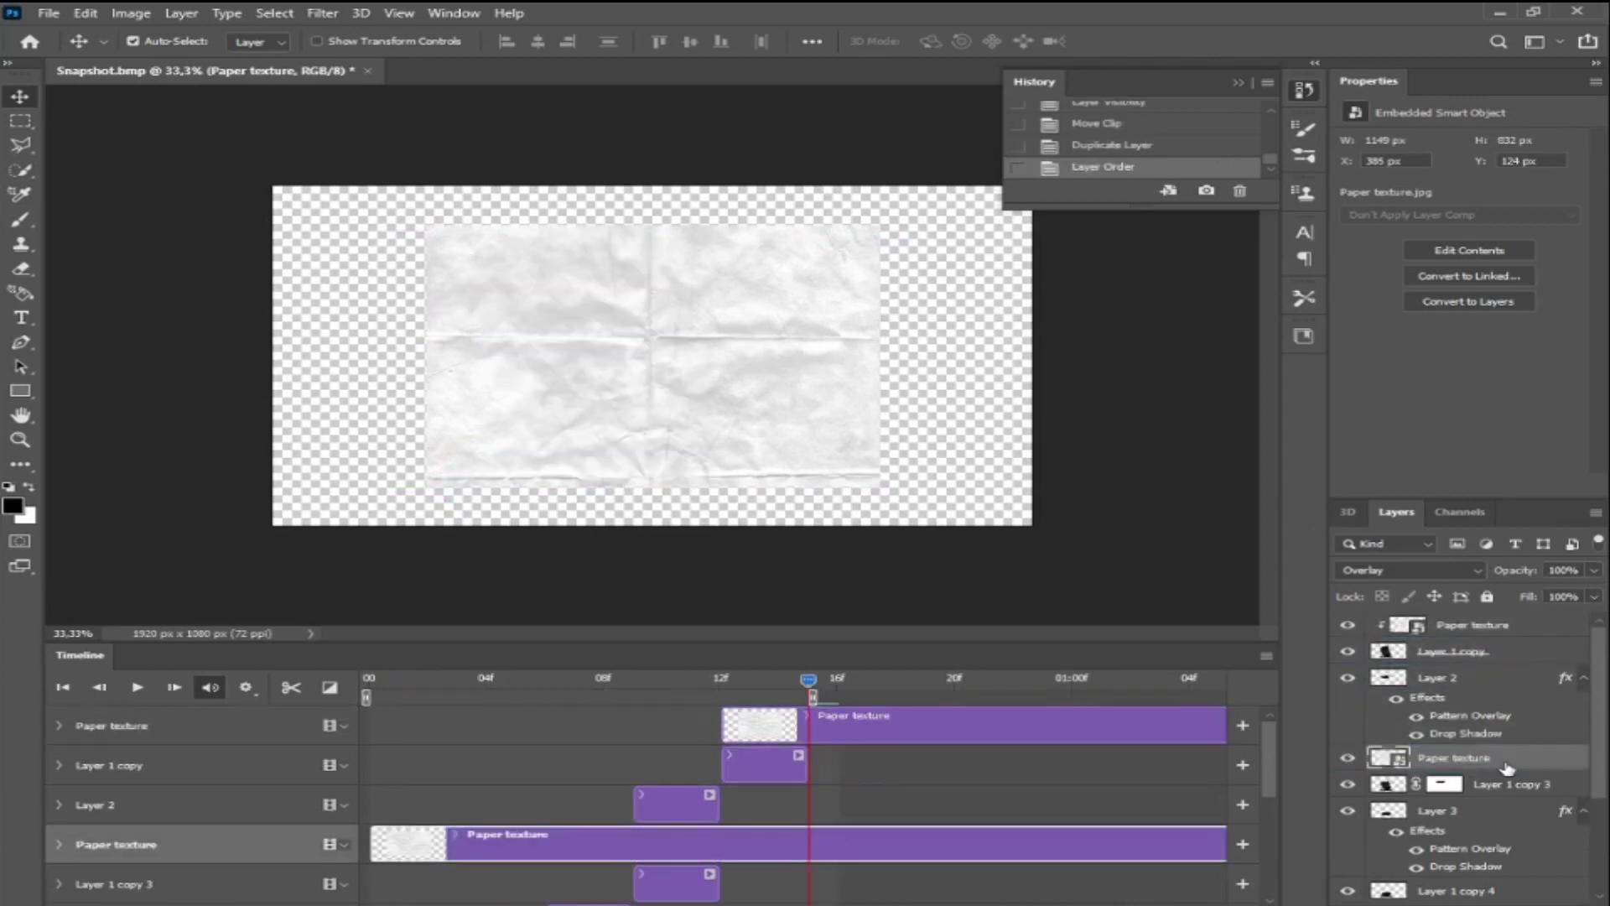
Clip the texture copy to Layer 1 copy 3 and delay its clip to start near frame 10.
right_click(1500, 755)
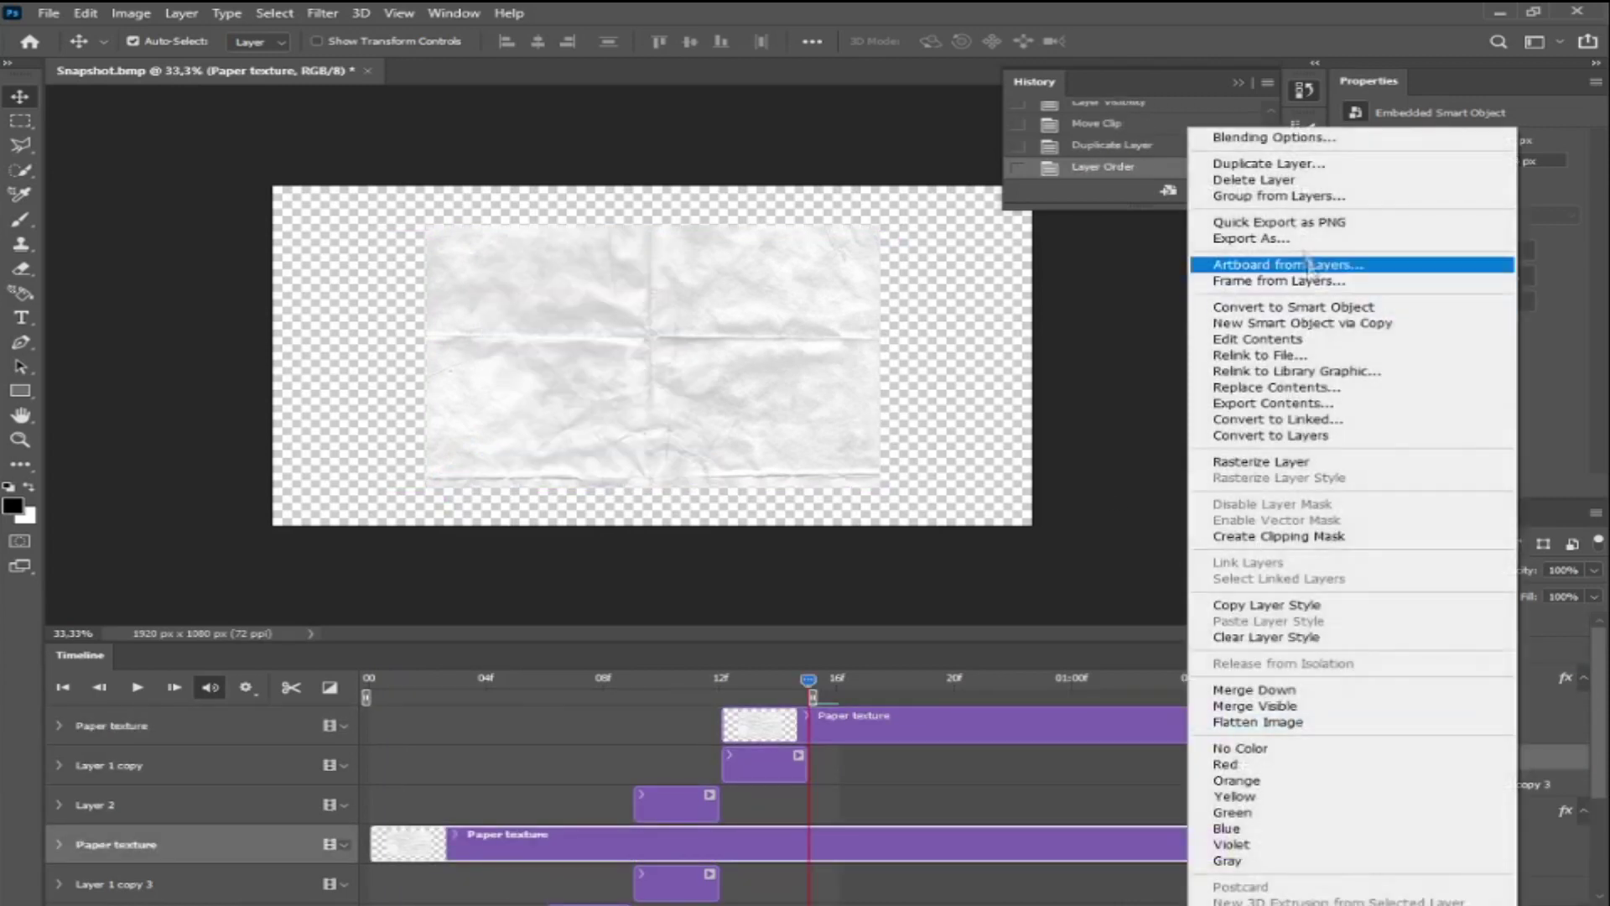
left_click(1257, 541)
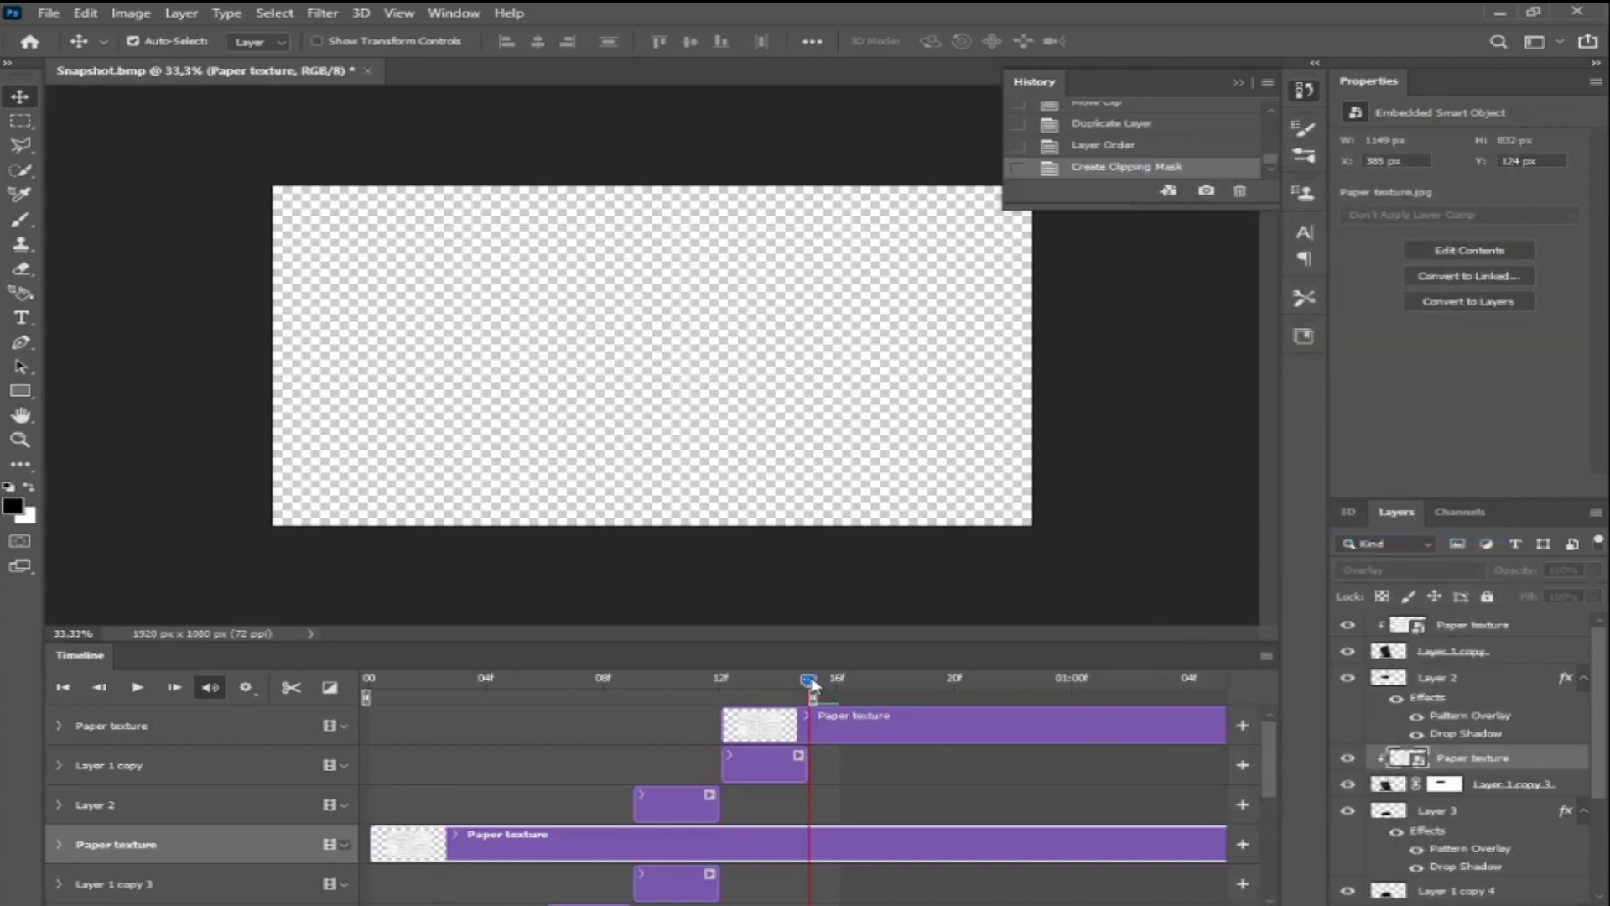
left_click_drag(810, 681, 662, 681)
scroll(693, 775, "down", 1)
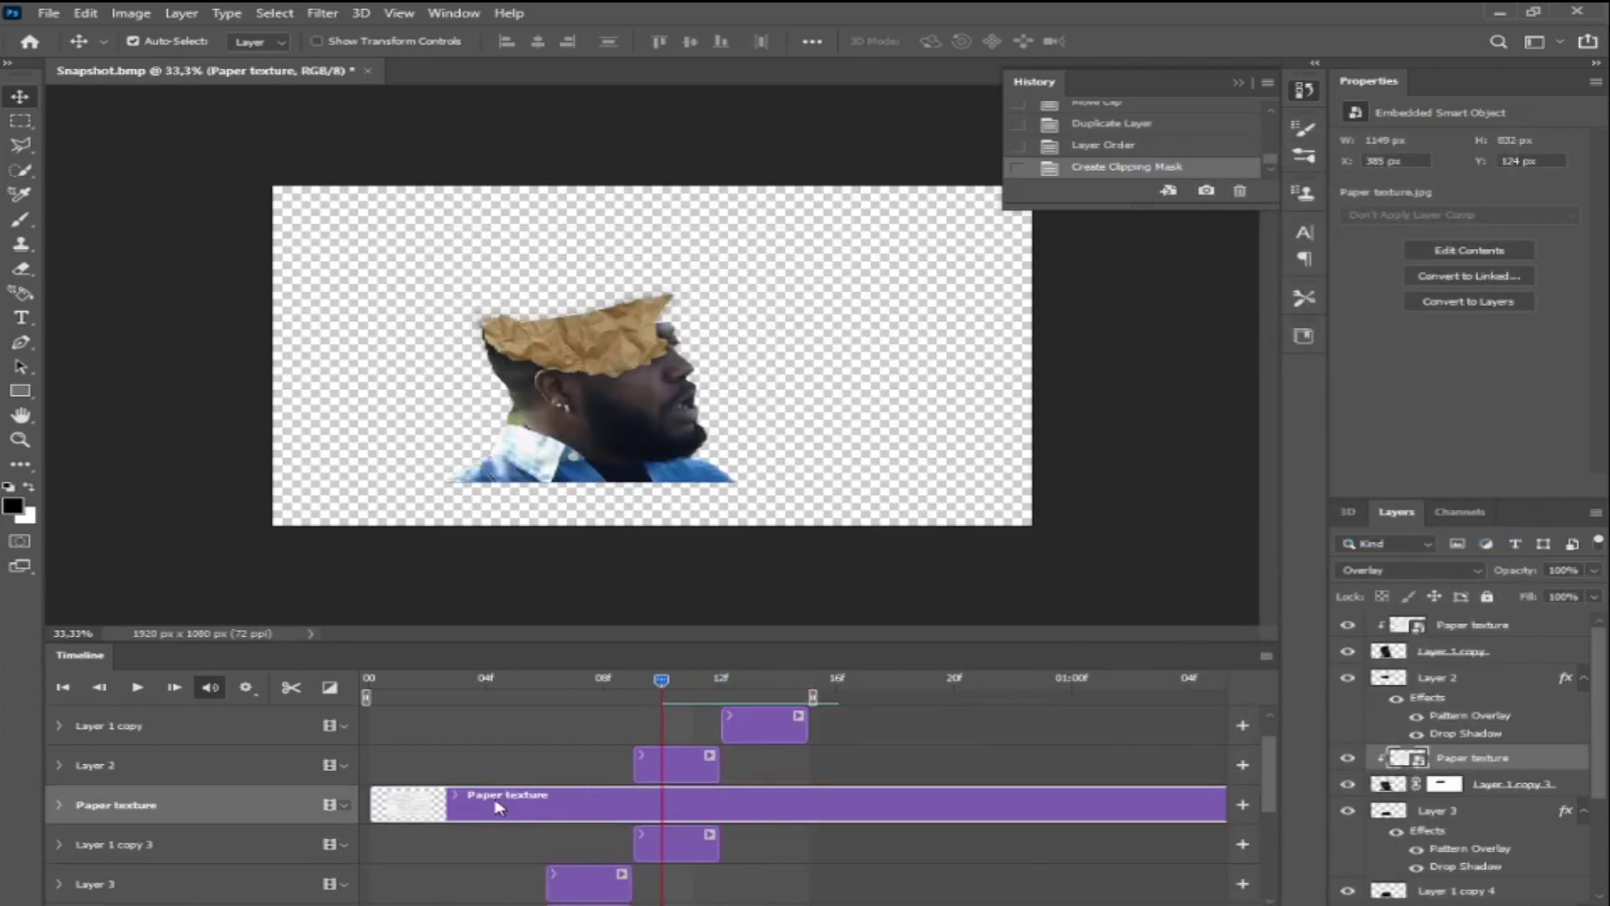
left_click_drag(401, 809, 664, 809)
key("space")
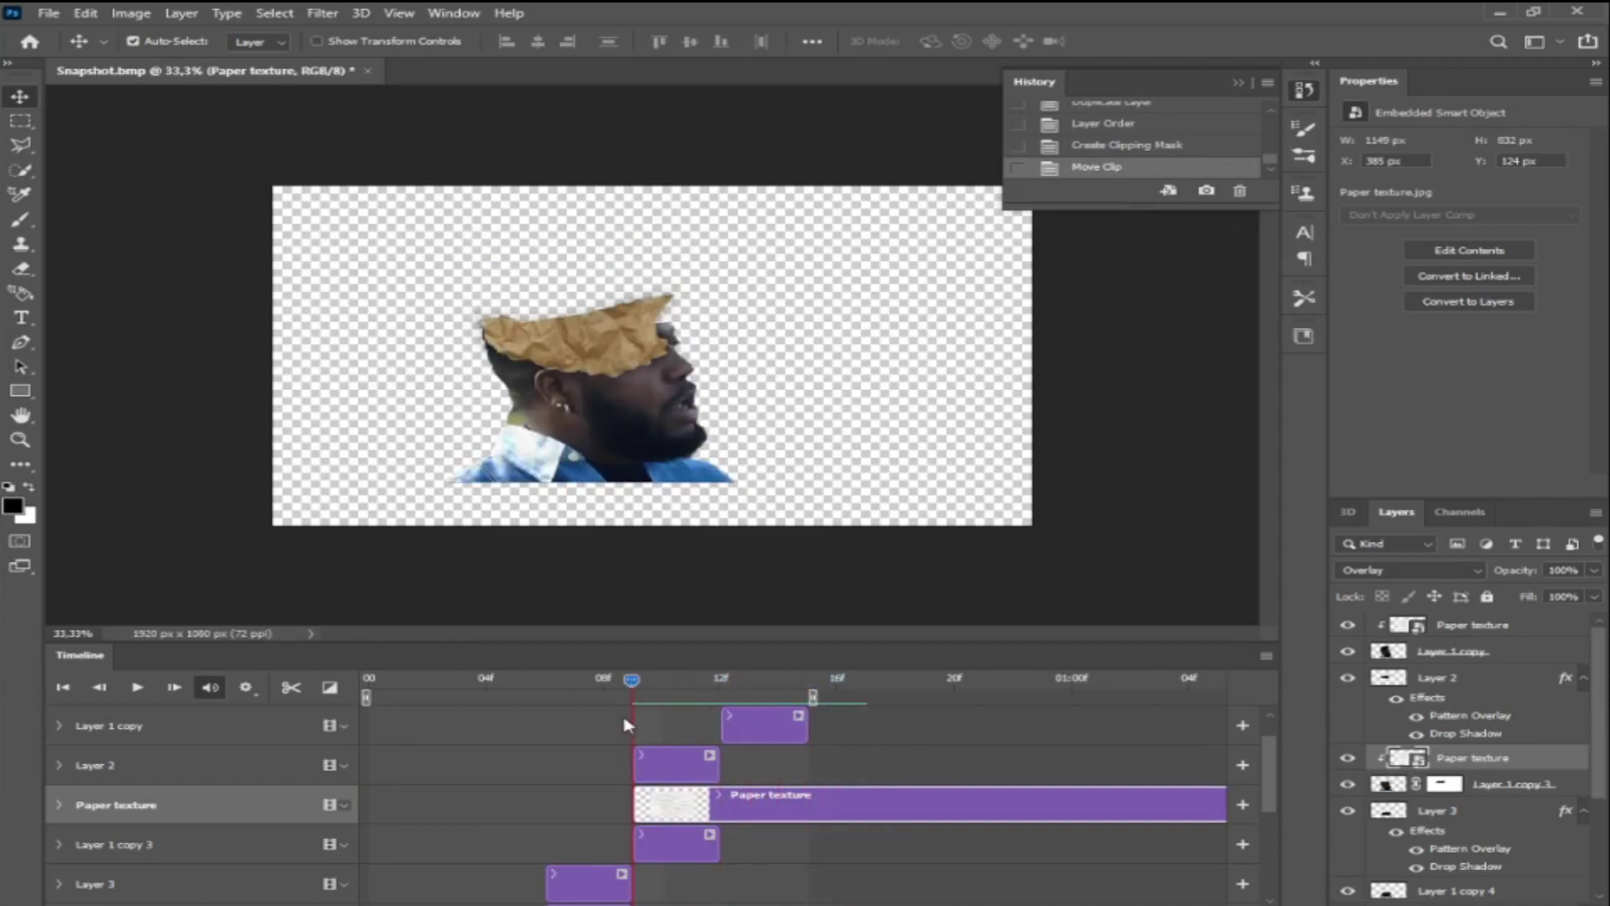
scroll(666, 818, "down", 2)
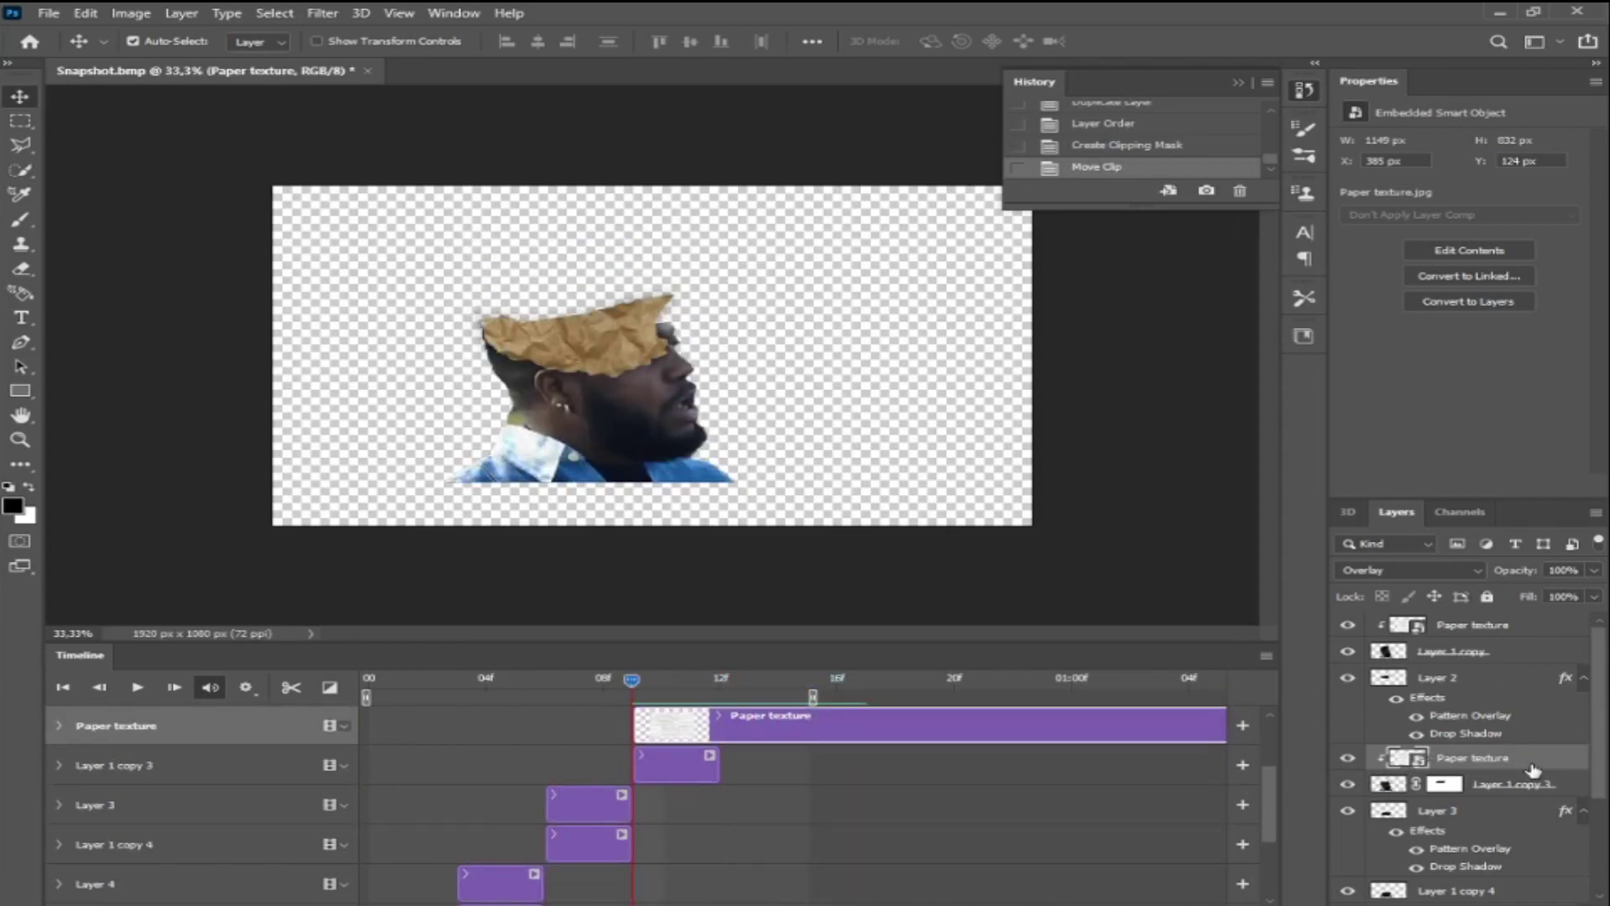
Duplicate the texture again, clip it to Layer 1 copy 4, and shift its clip later.
key("ctrl+j")
left_click_drag(1533, 769, 1501, 897)
scroll(1501, 878, "down", 1)
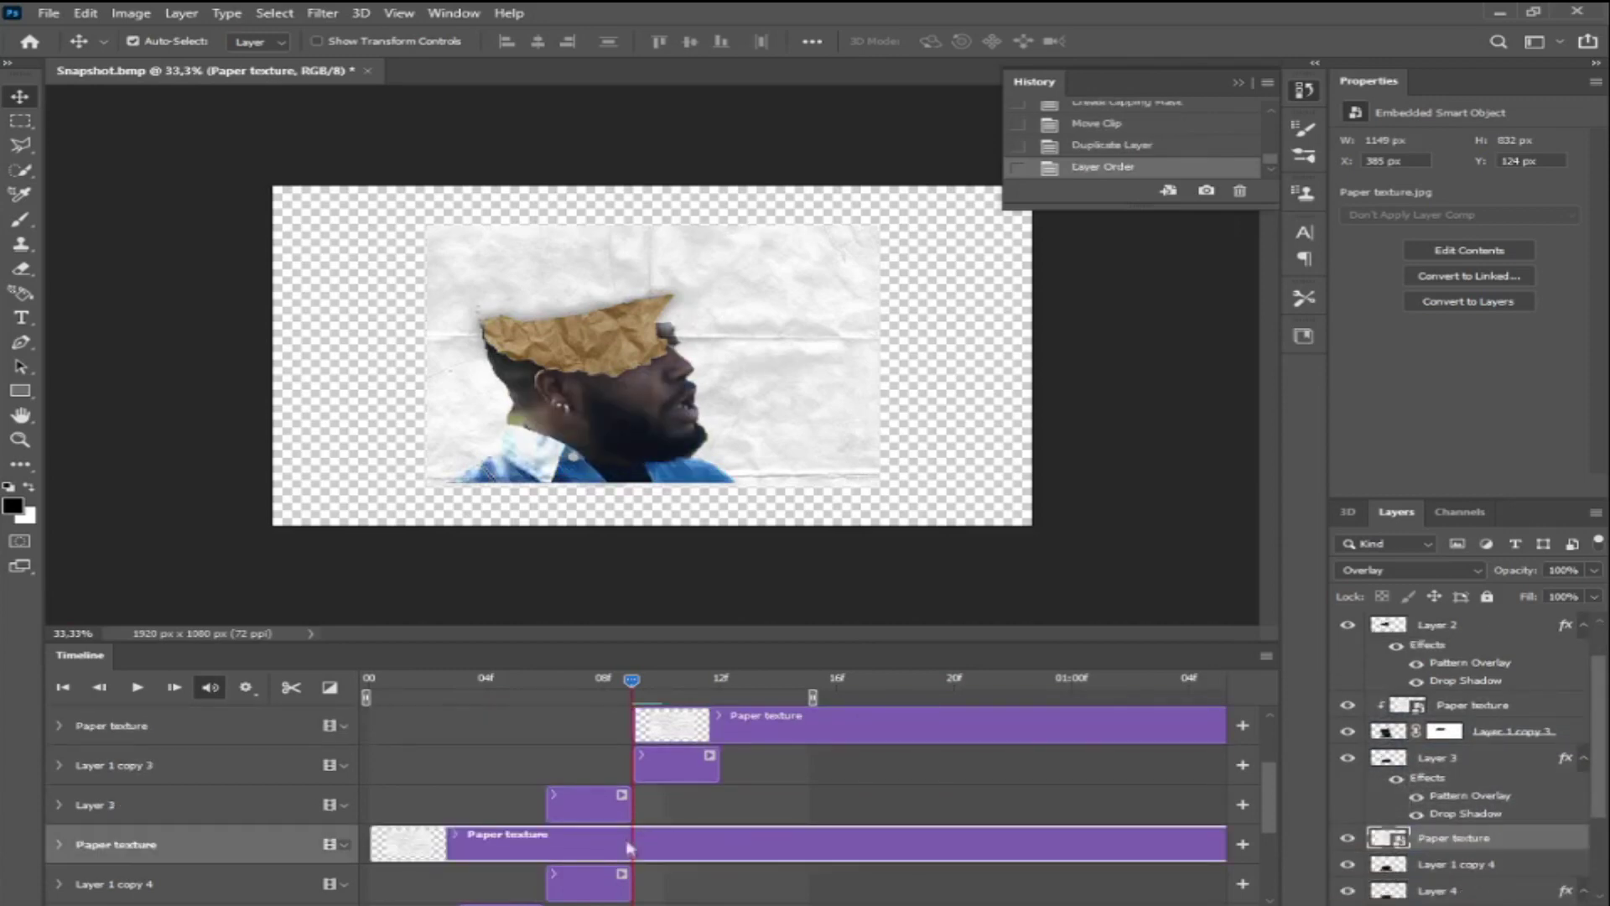
right_click(1476, 838)
left_click(1369, 439)
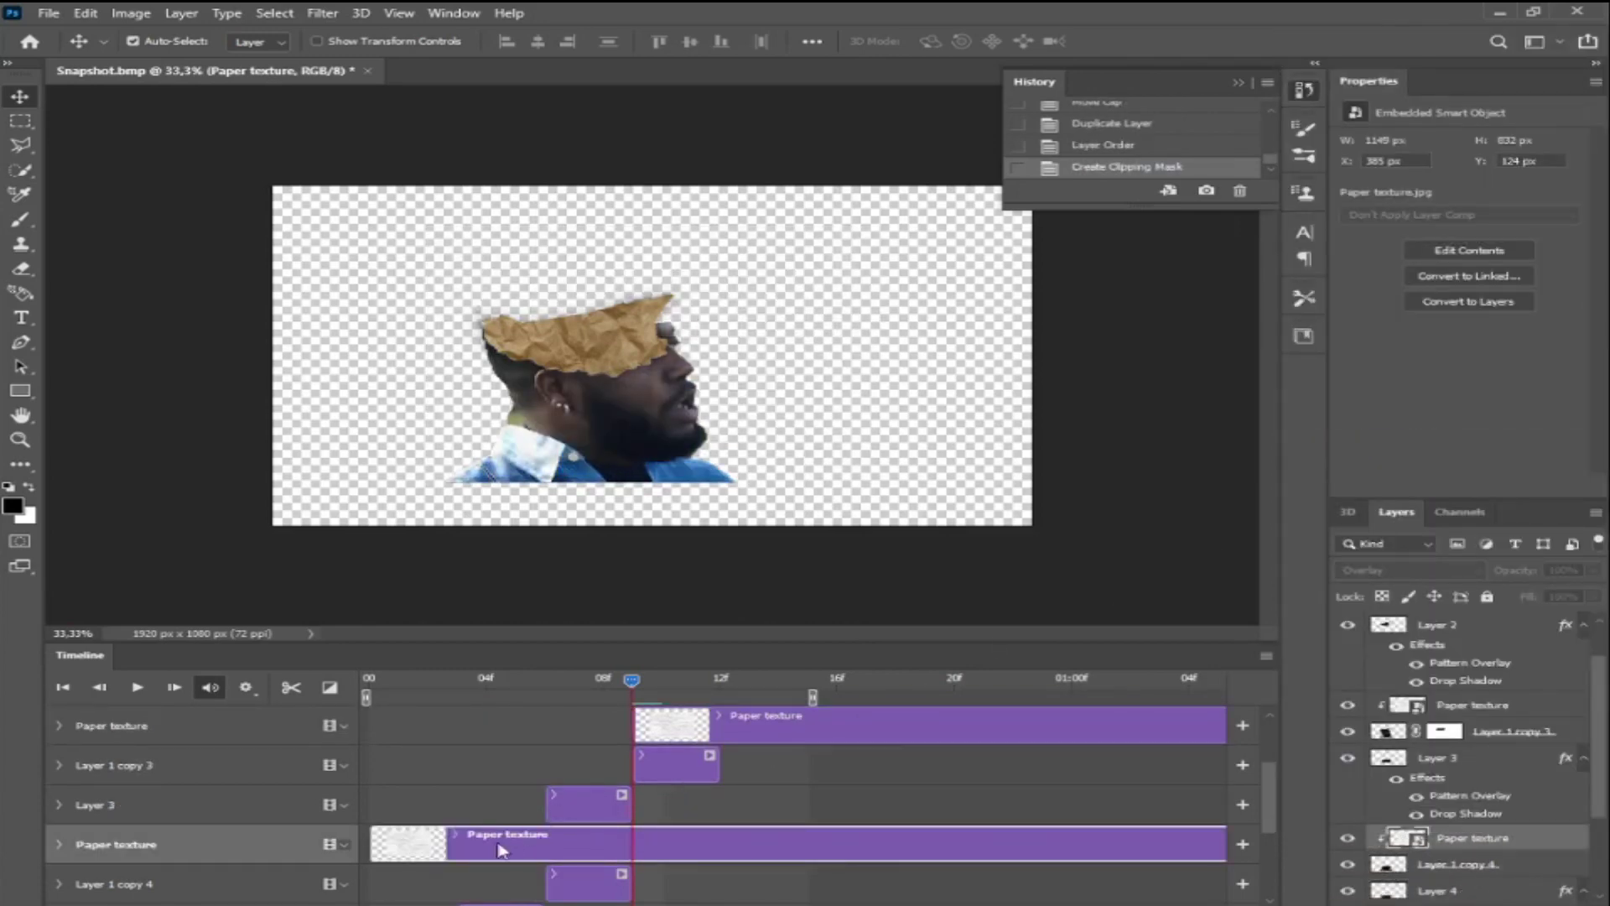
left_click_drag(501, 849, 646, 841)
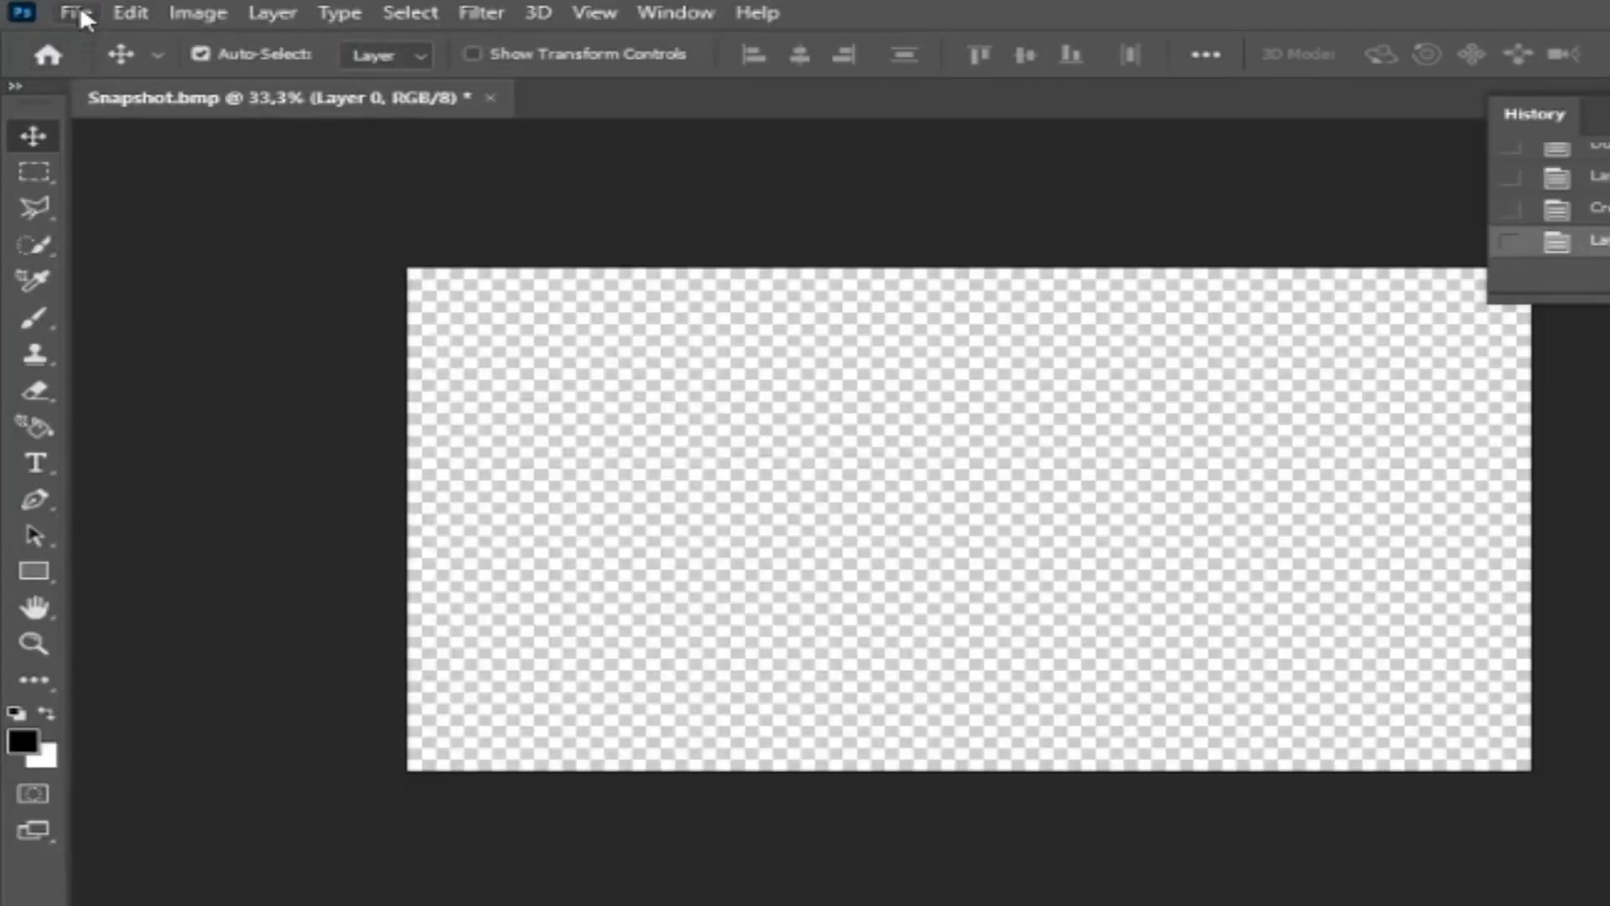
Render Snapshot.mov through Adobe Media Encoder QuickTime with a Straight - Unmatted alpha channel.
left_click(49, 13)
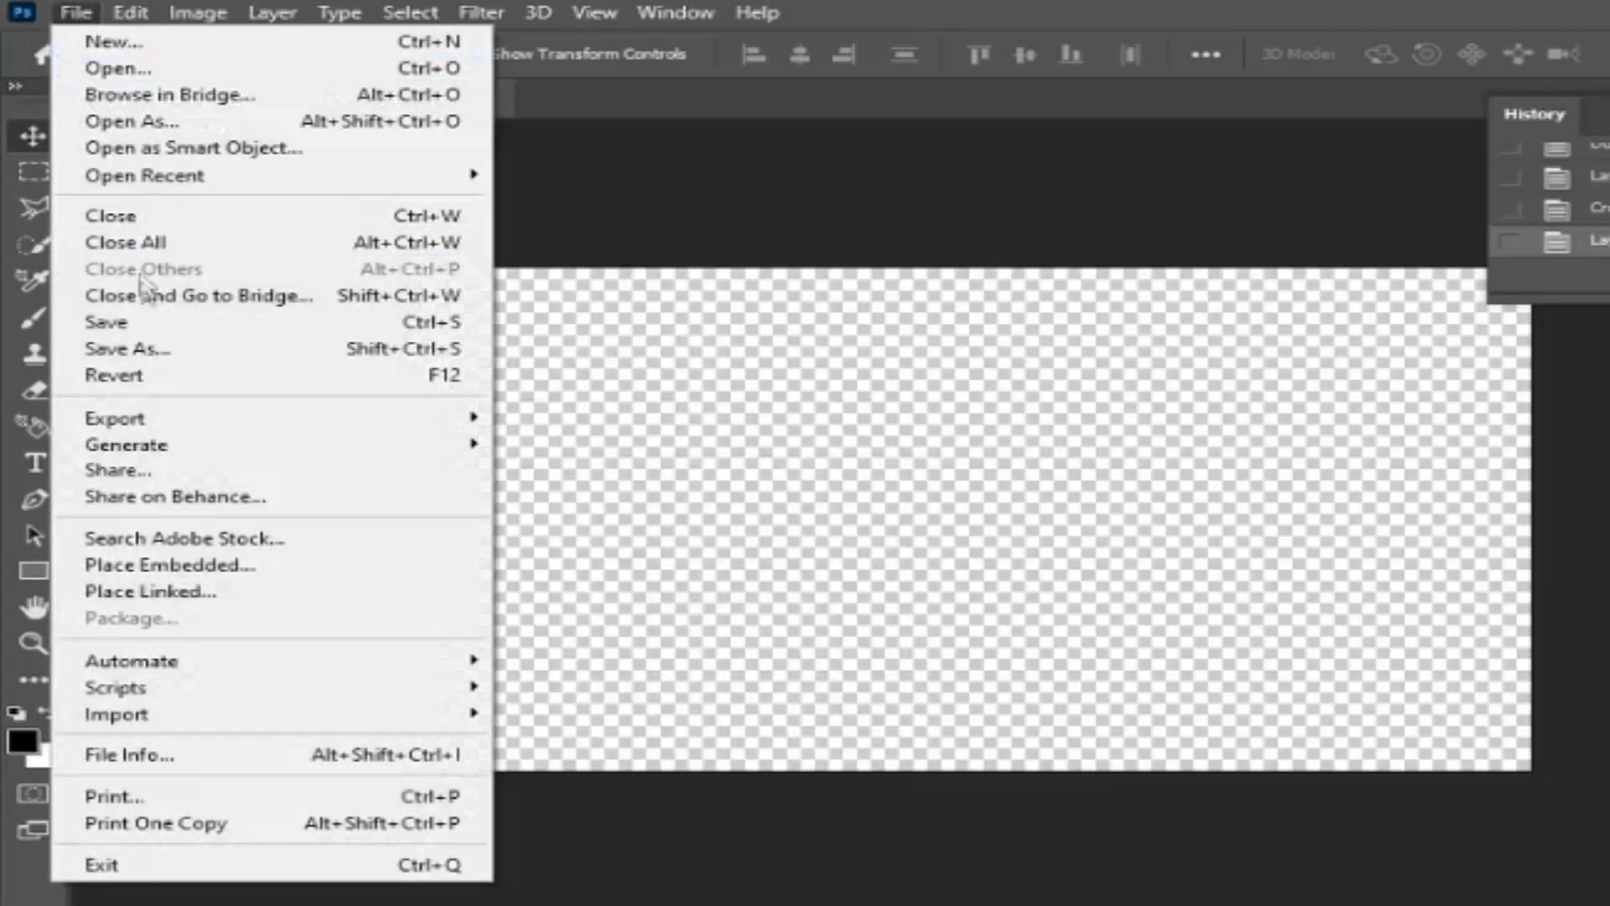
mouse_move(431, 417)
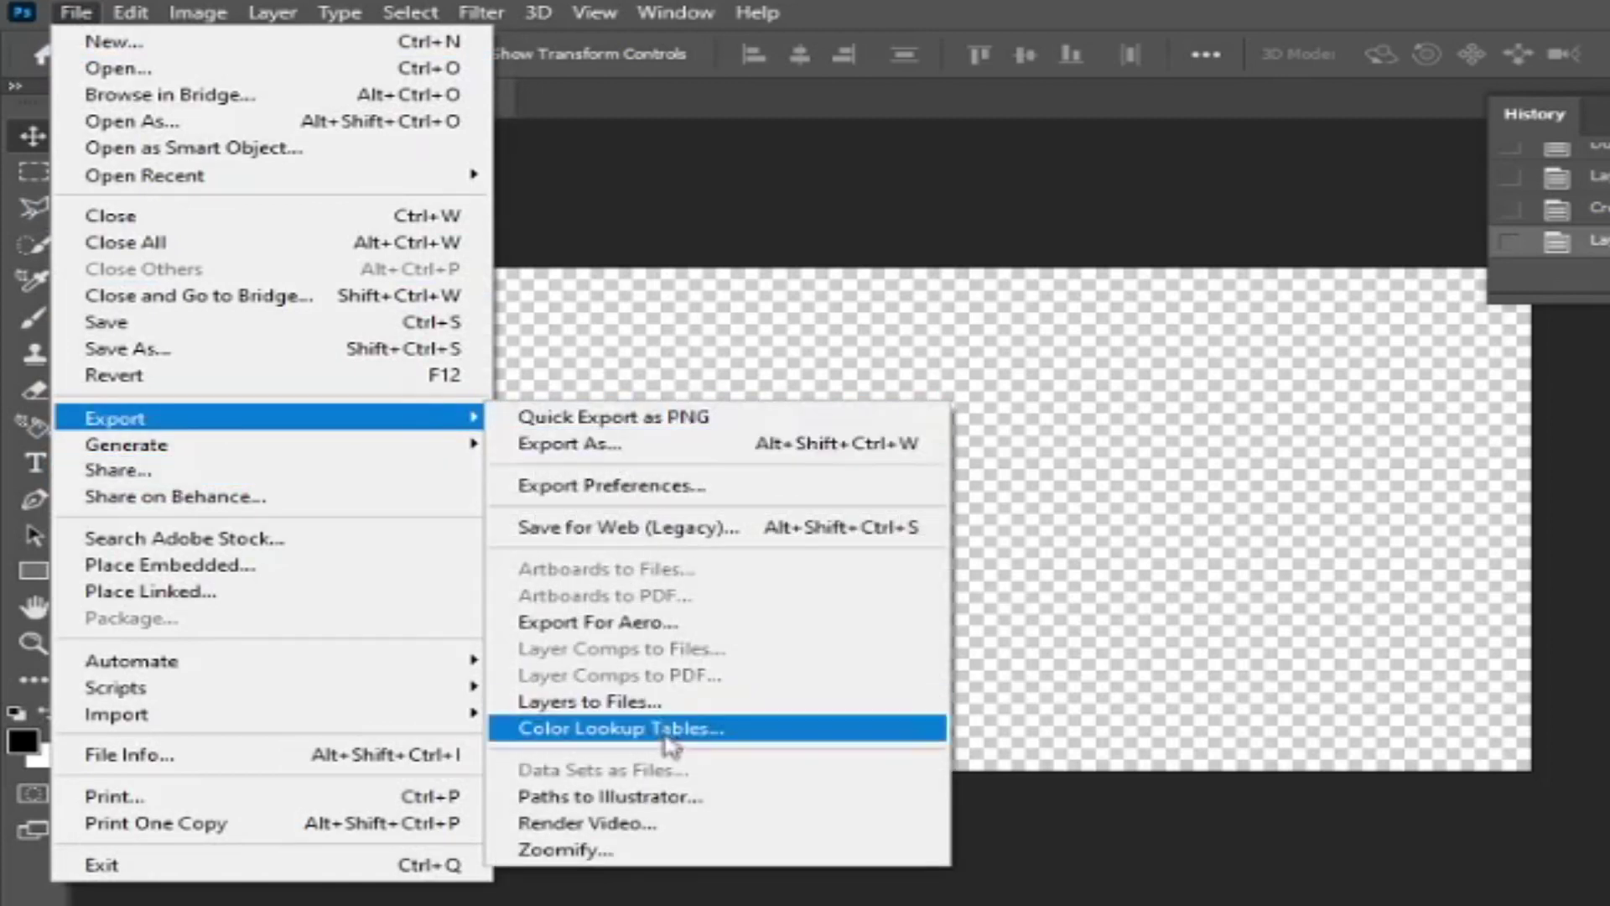
left_click(671, 822)
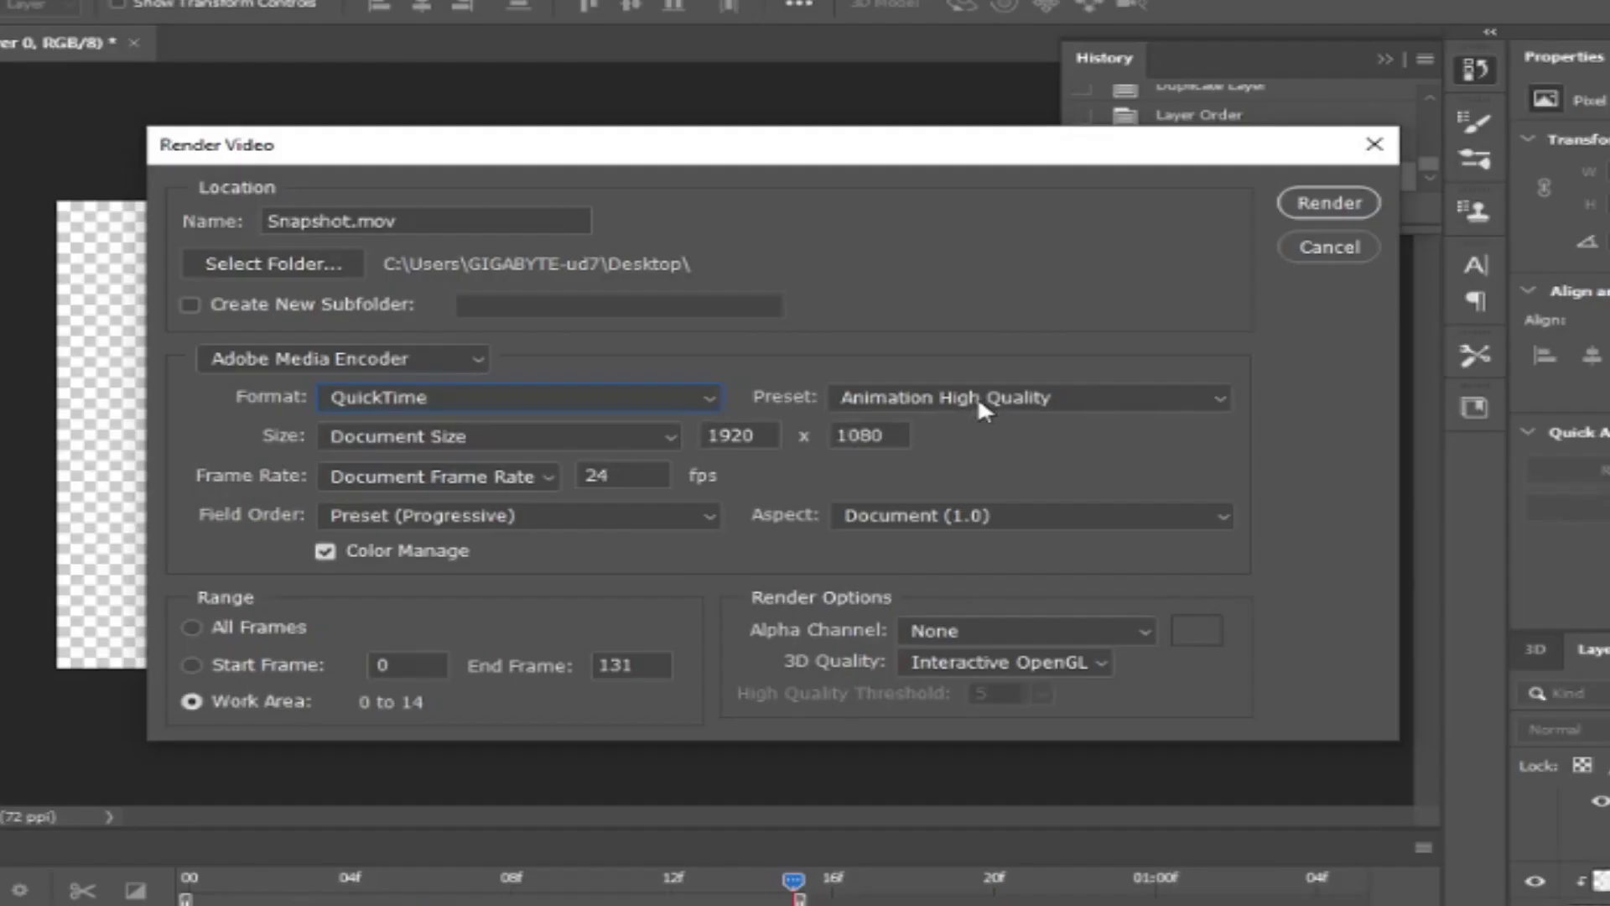
left_click(409, 357)
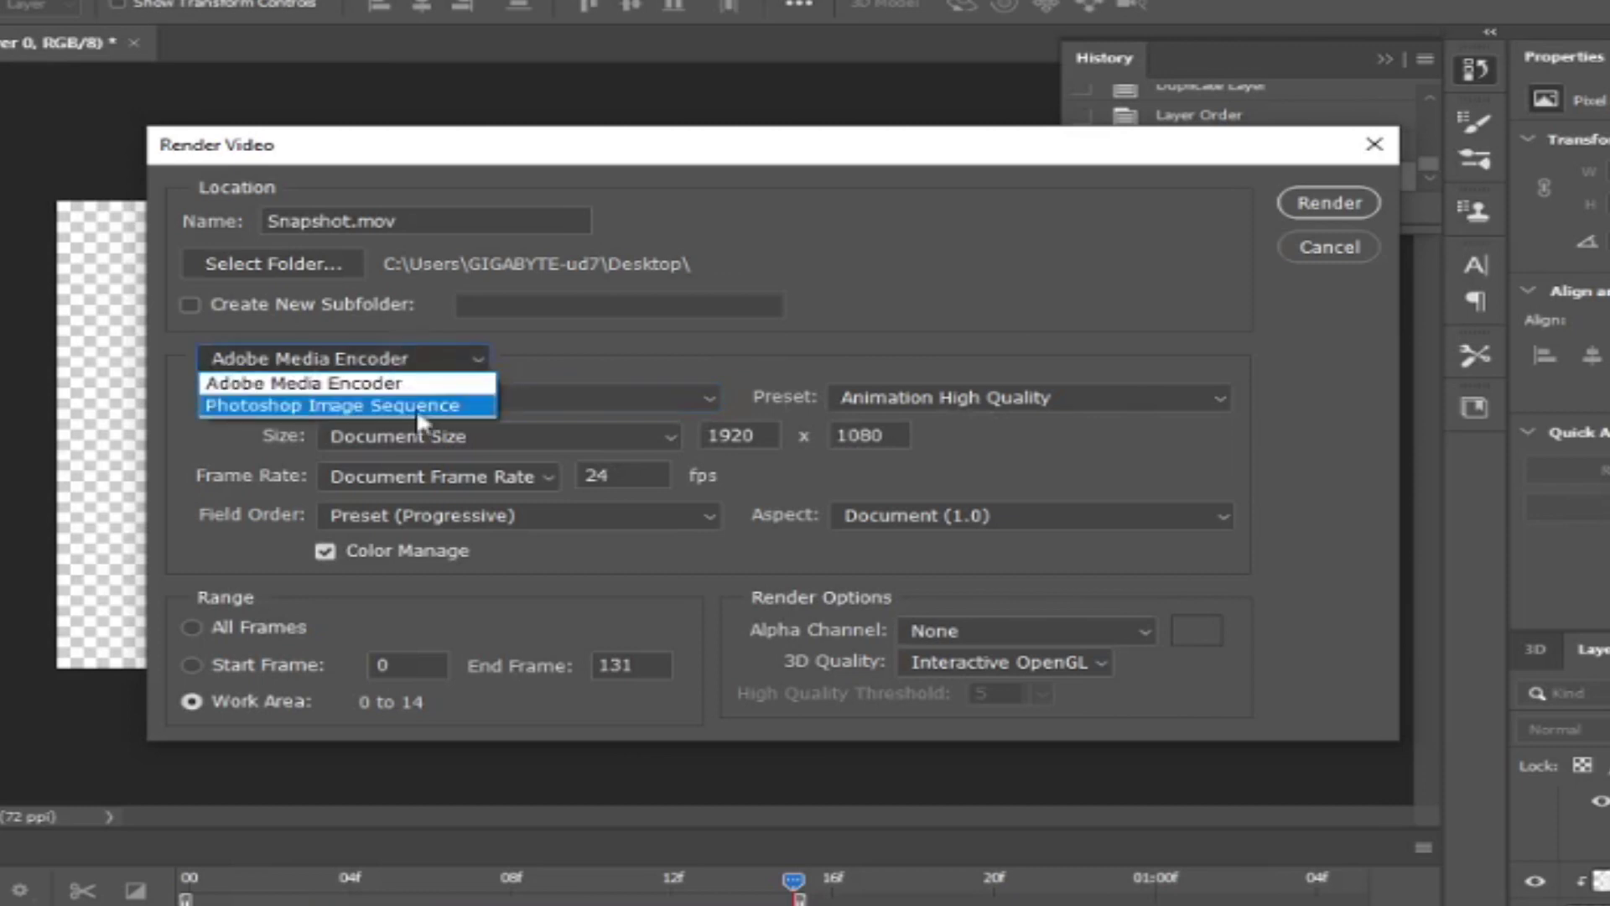
left_click(451, 383)
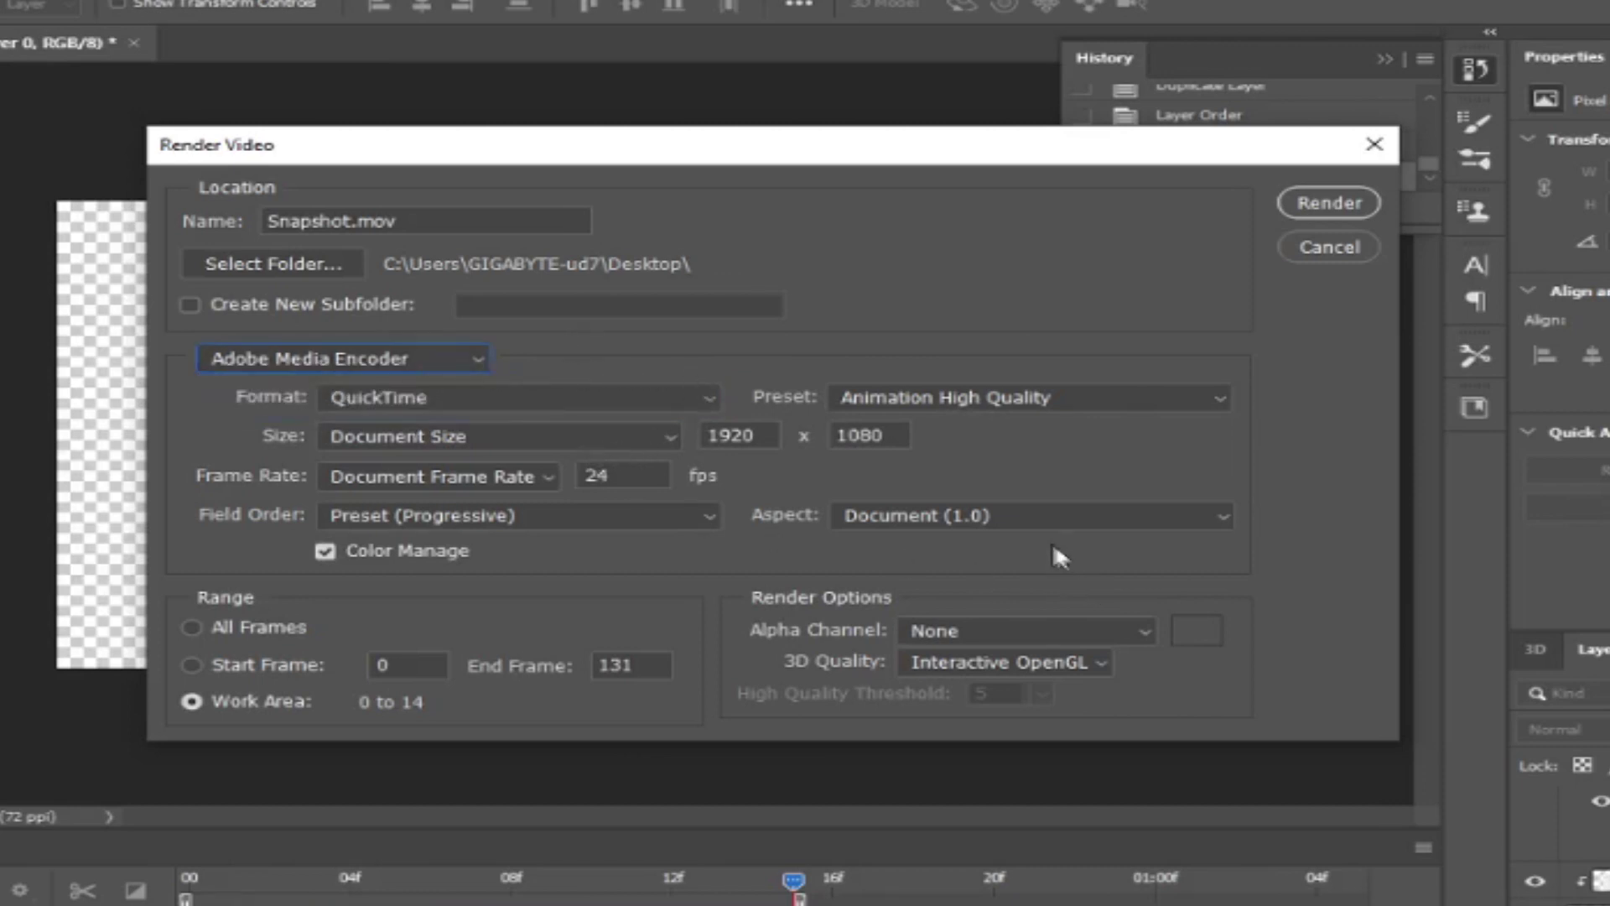
left_click(1019, 625)
left_click(1086, 664)
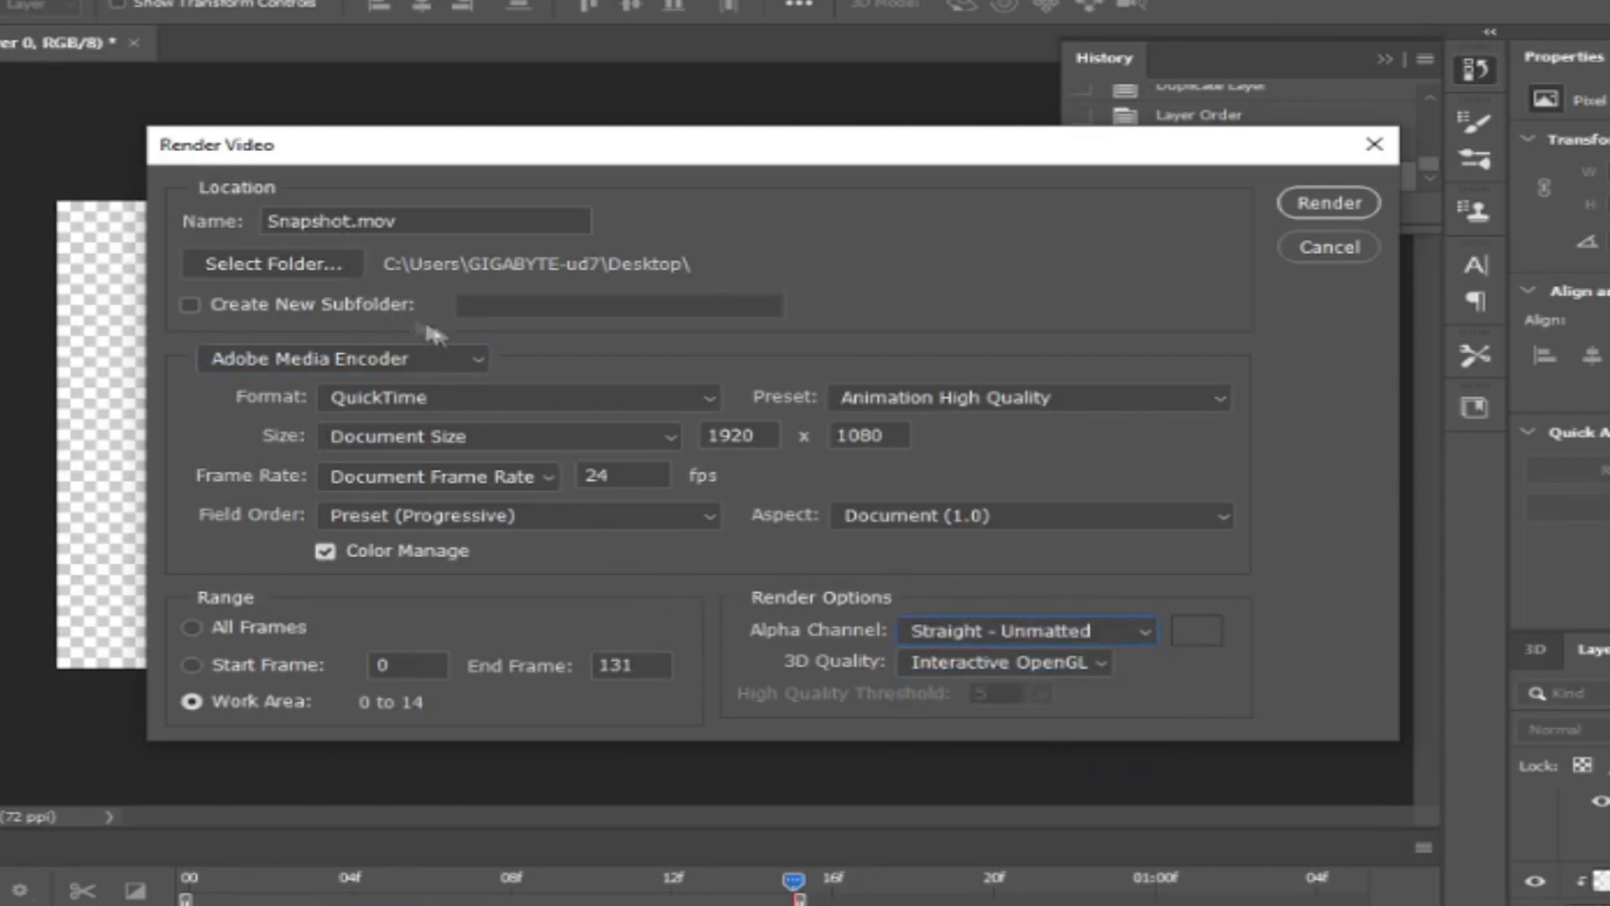
left_click(1327, 203)
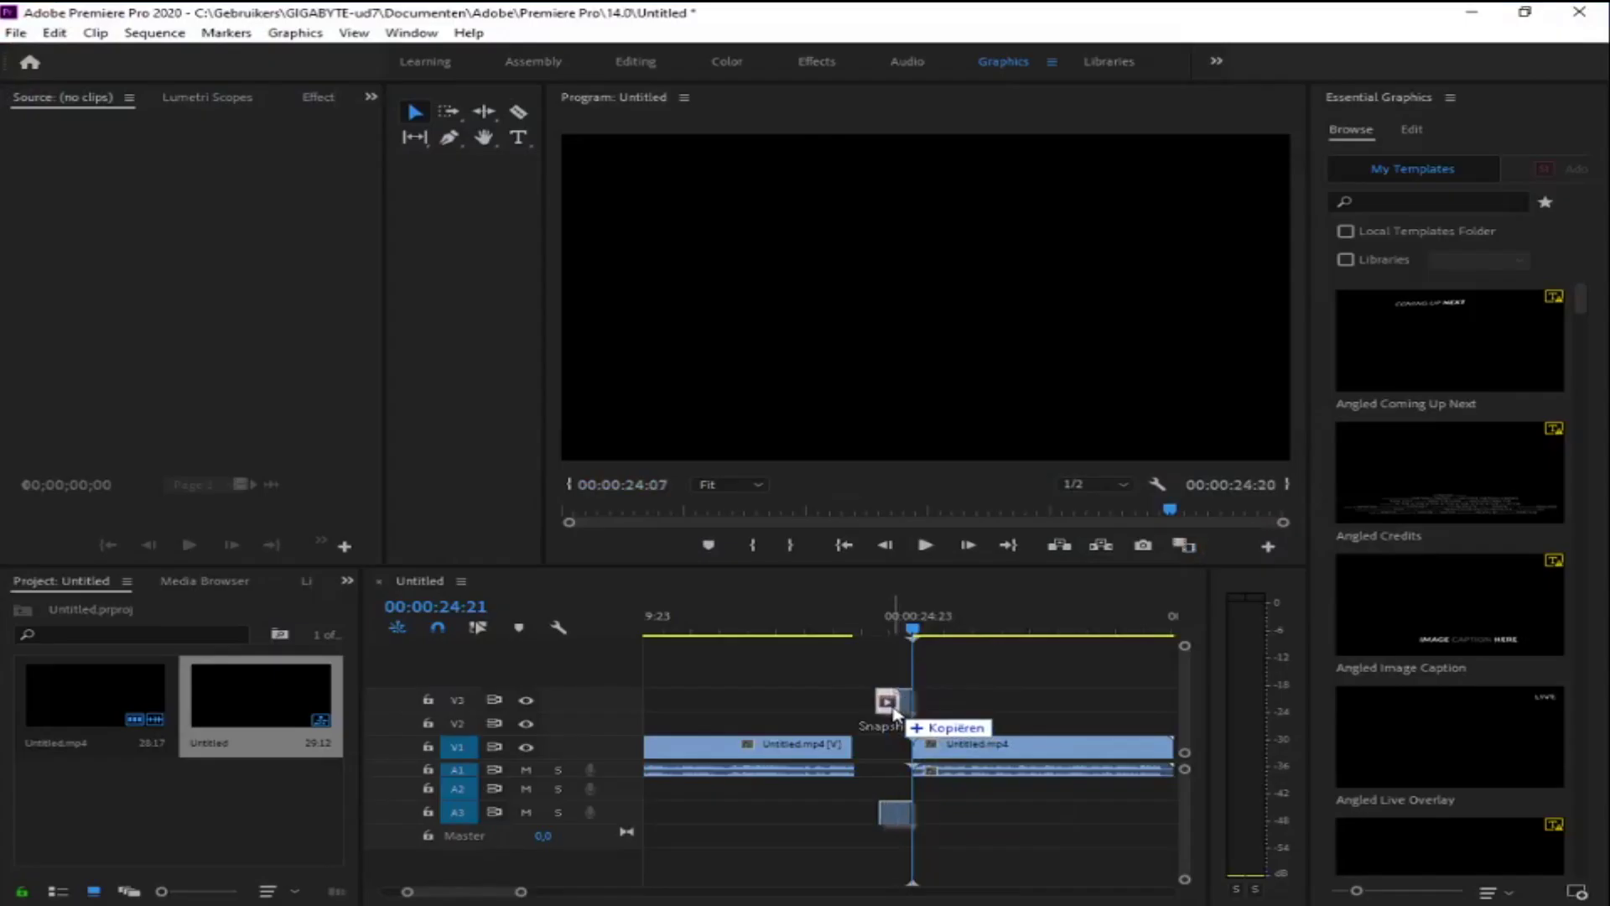
Place Snapshot.mov on V2 at the cut and trim the first V1 clip's end to meet it.
left_click_drag(893, 712, 893, 711)
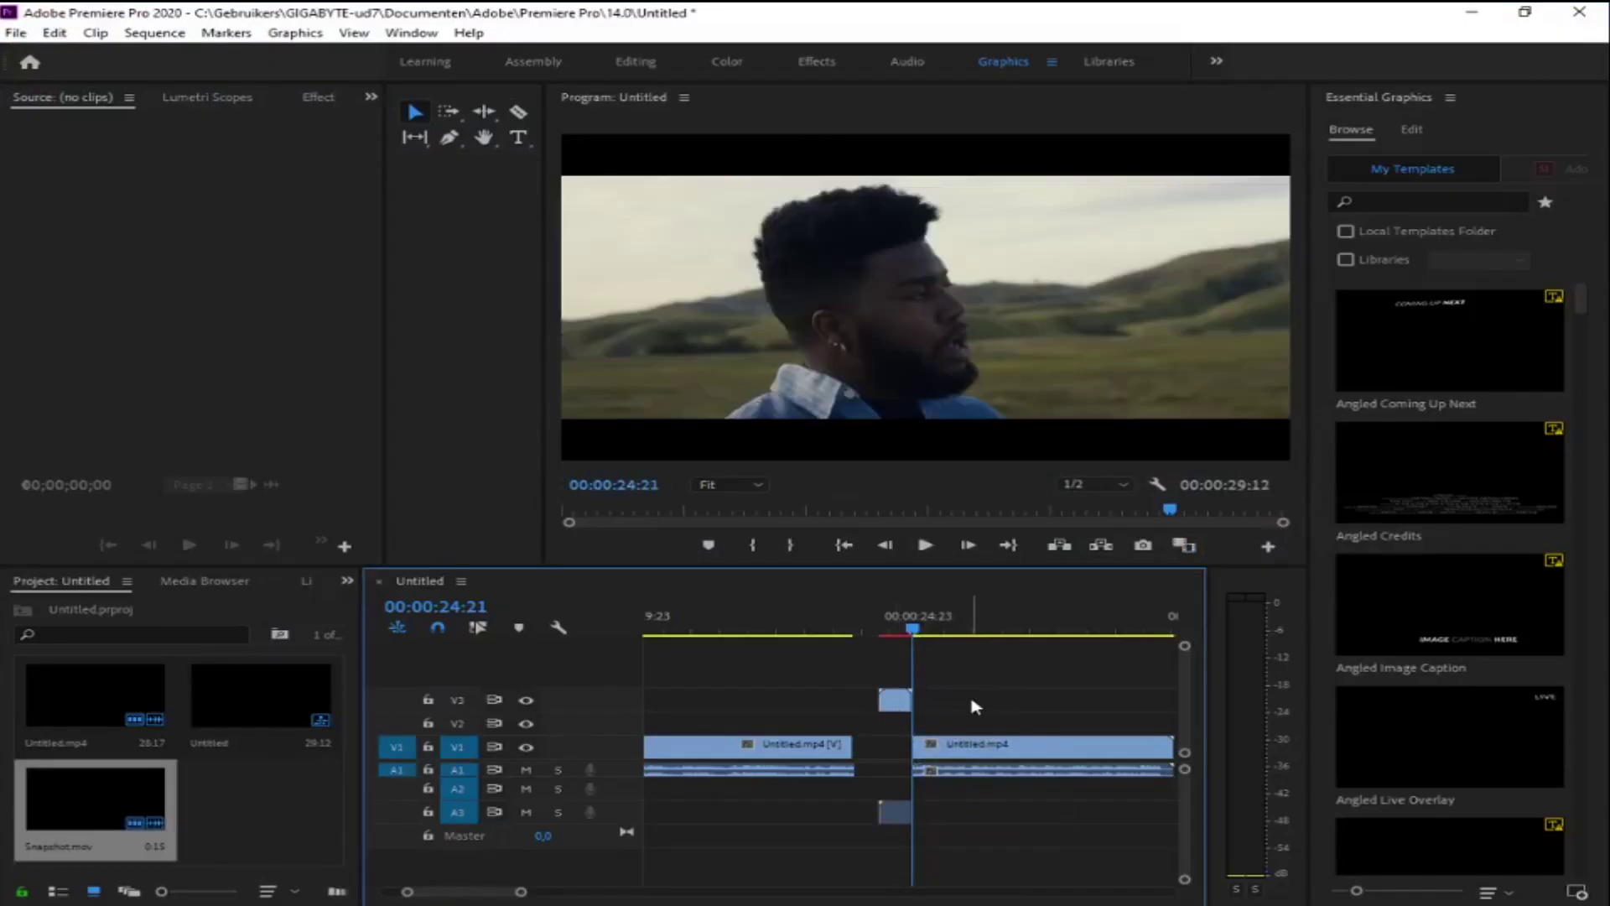
left_click_drag(913, 631, 893, 630)
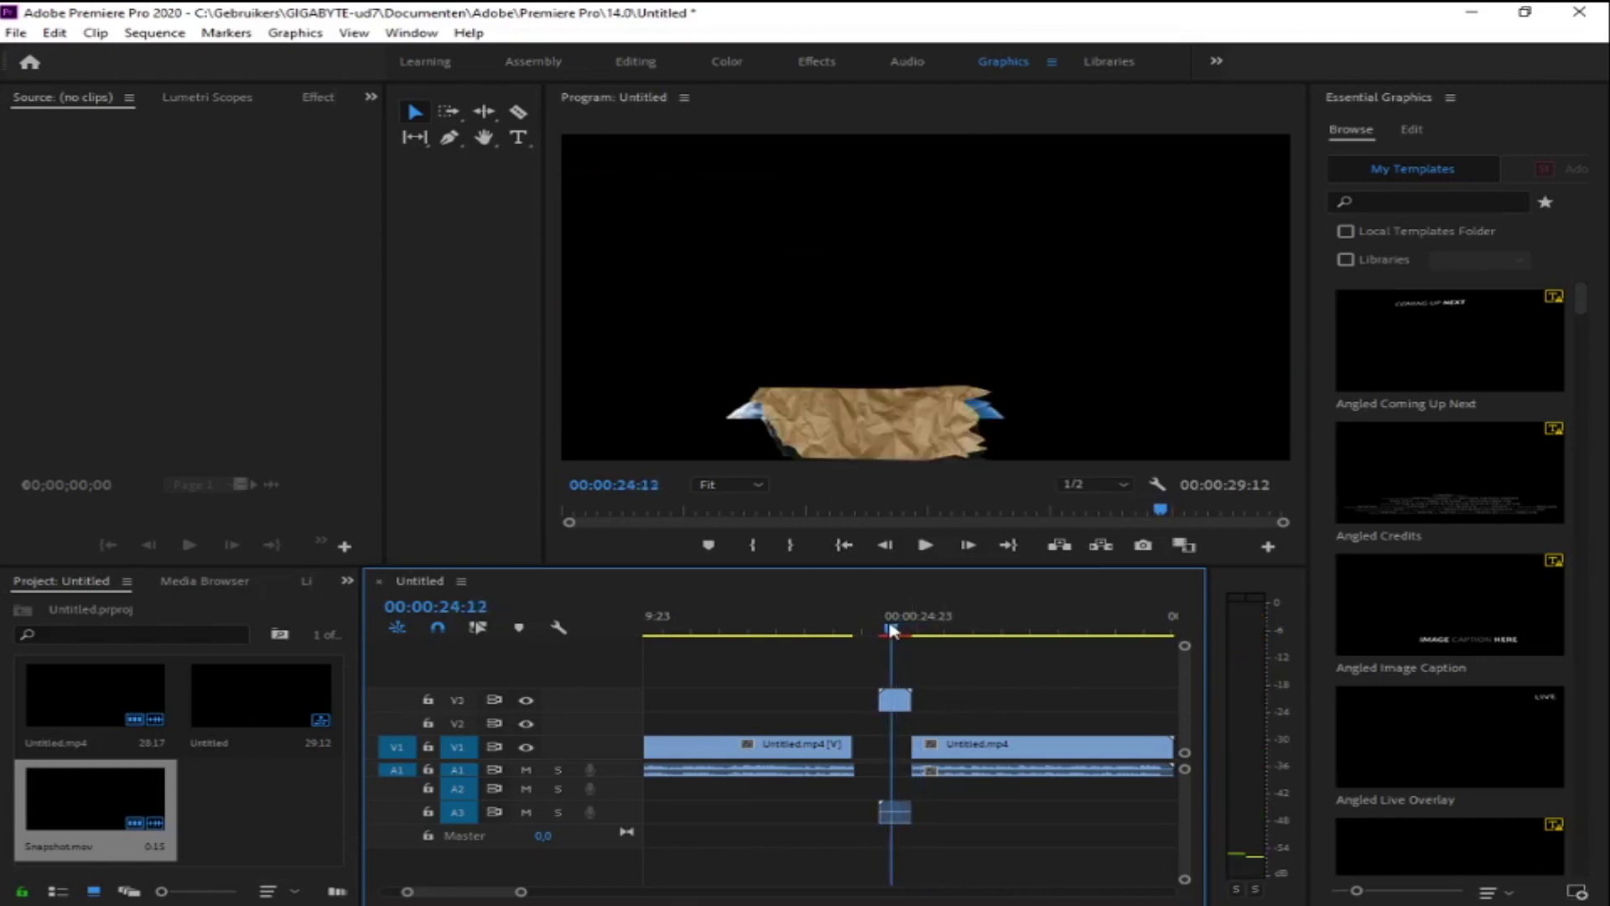
left_click_drag(850, 749, 910, 748)
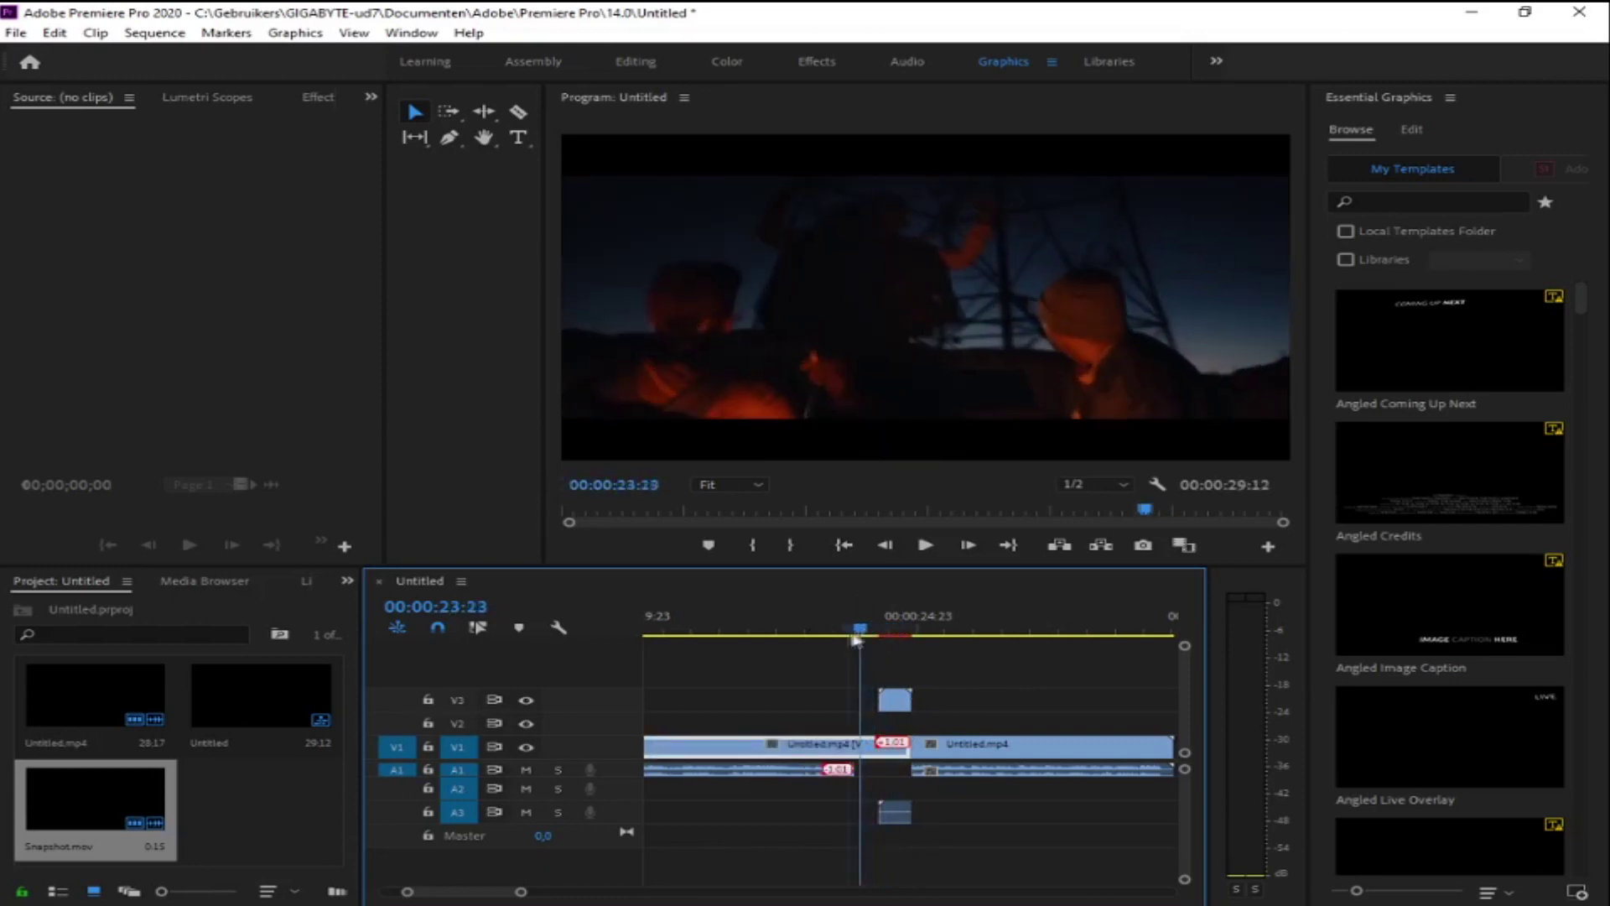
Scrub and play across the cut with J, L and K to review the paper overlay.
left_click_drag(855, 639, 917, 637)
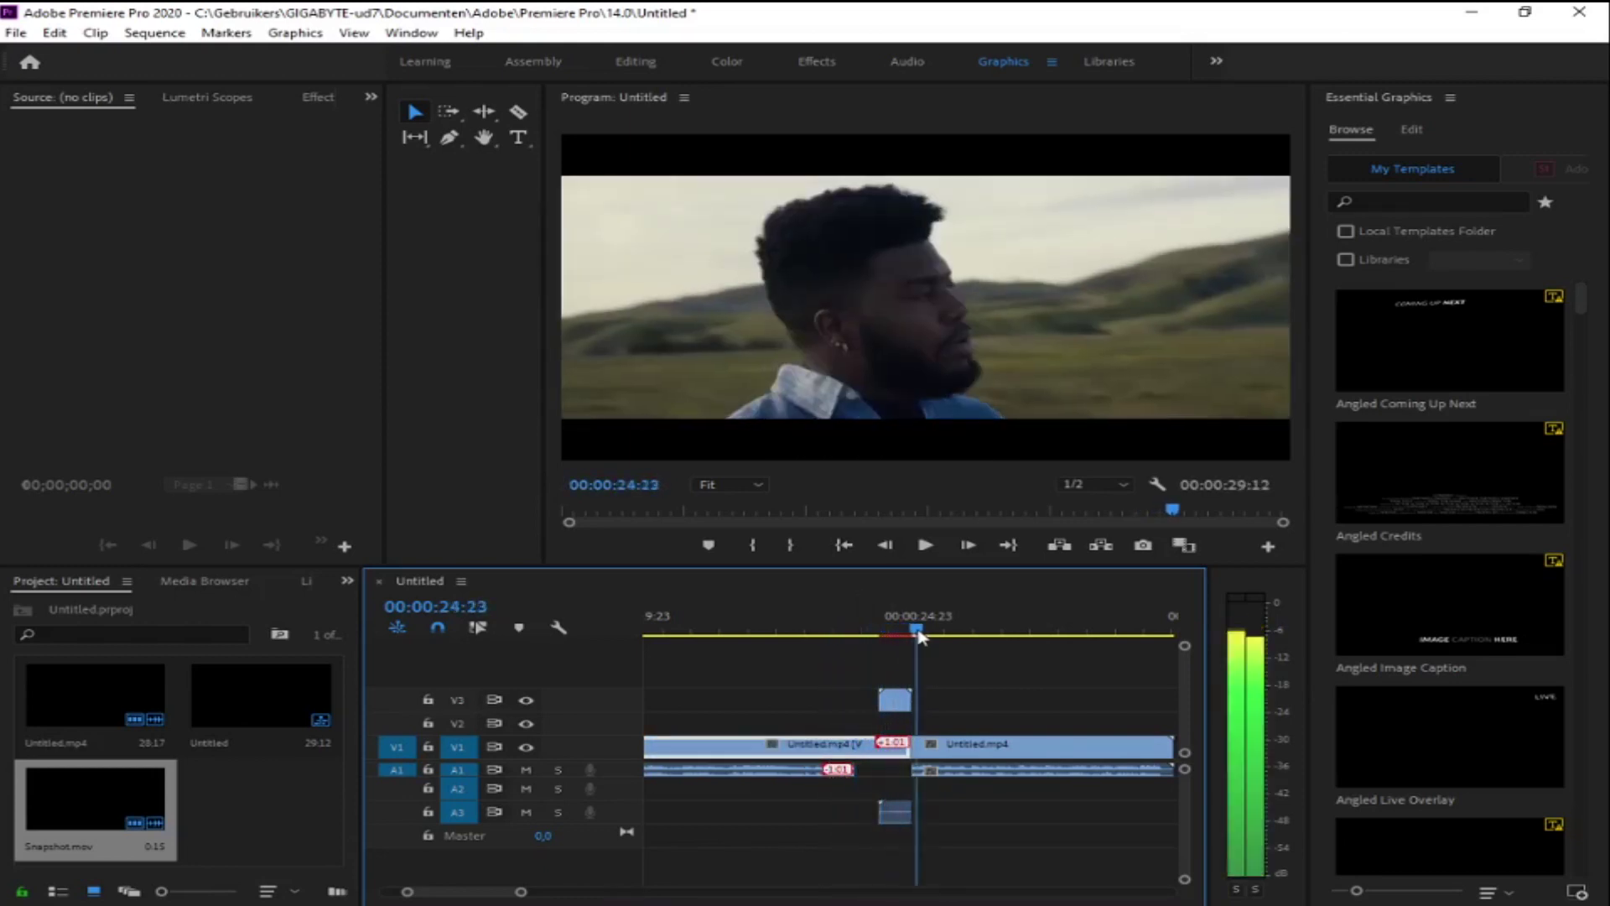
key("j")
key("l")
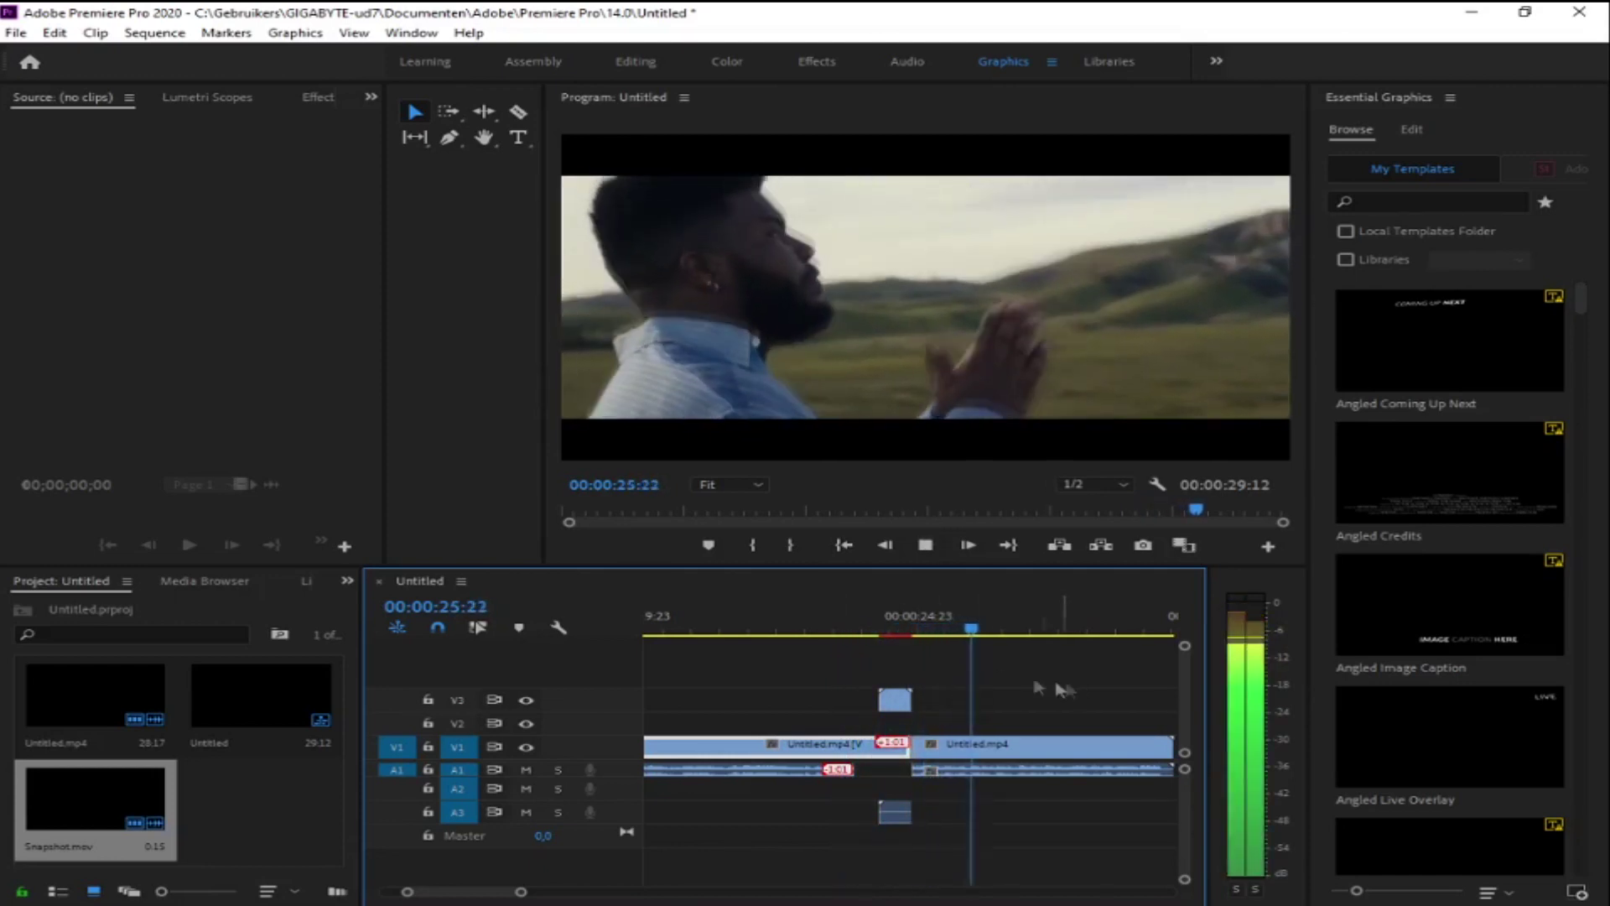
key("k")
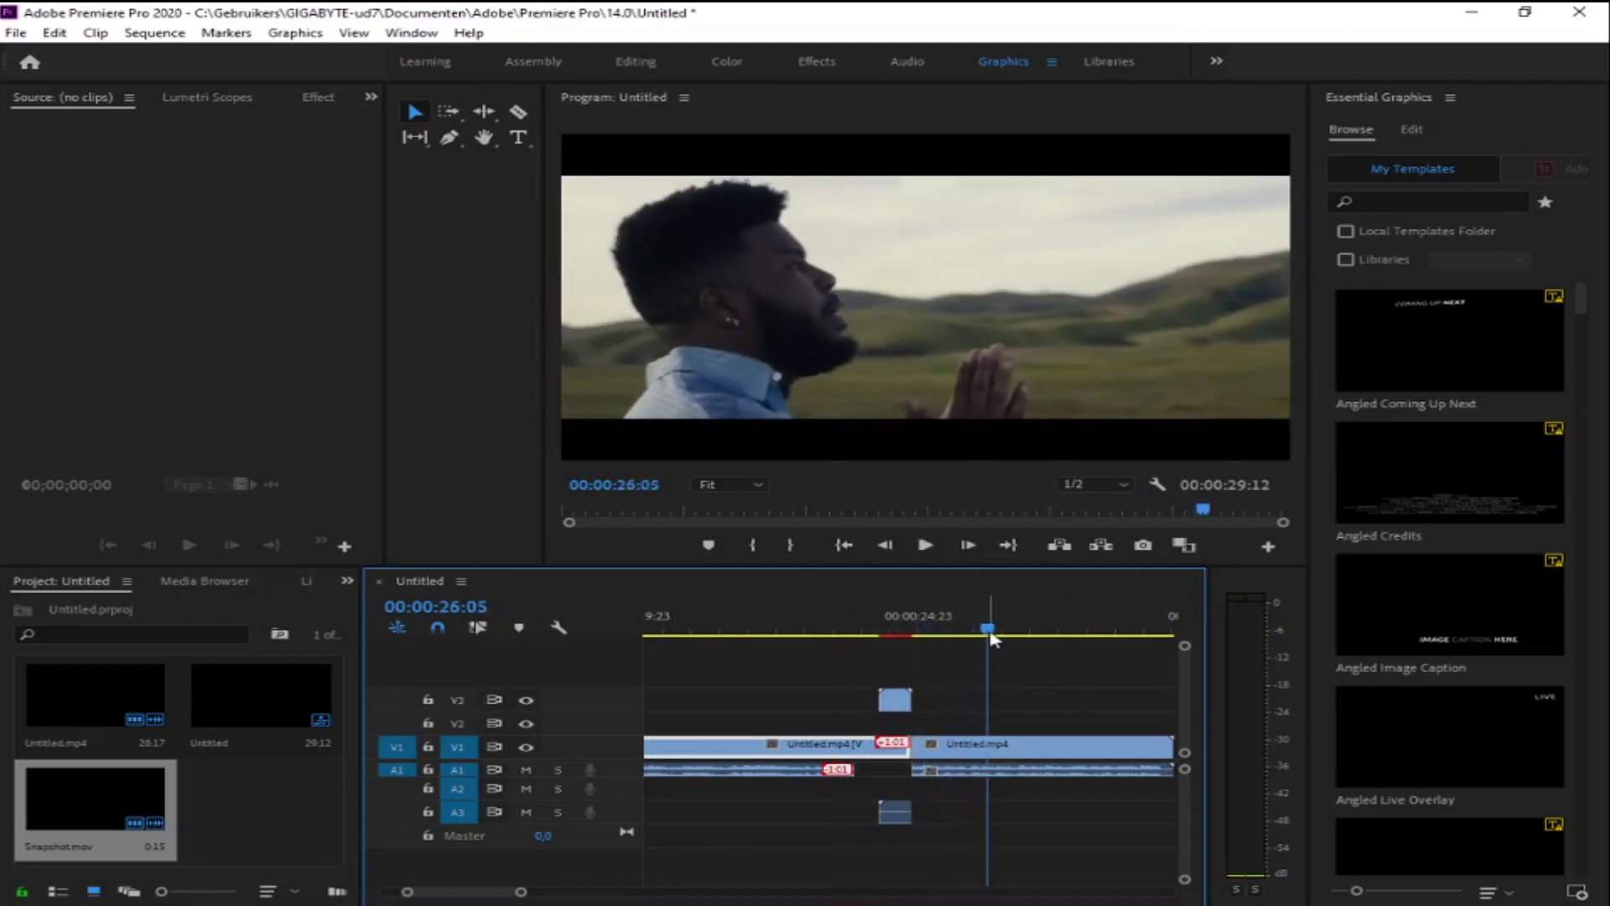